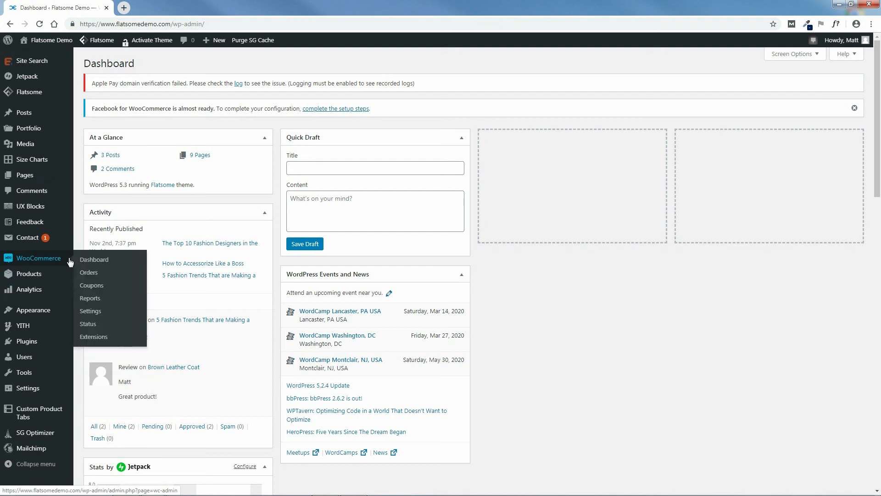
Open WooCommerce's General settings showing the Beverly Hills store address.
left_click(94, 314)
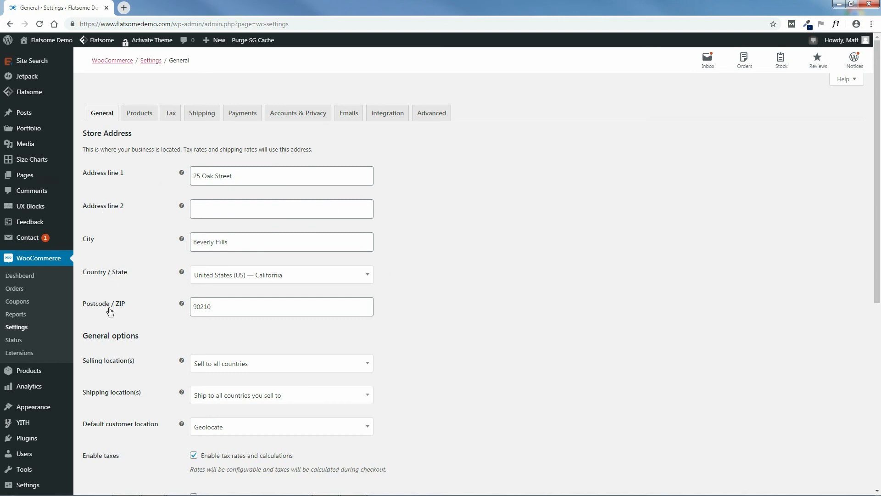
scroll(556, 310, "down", 3)
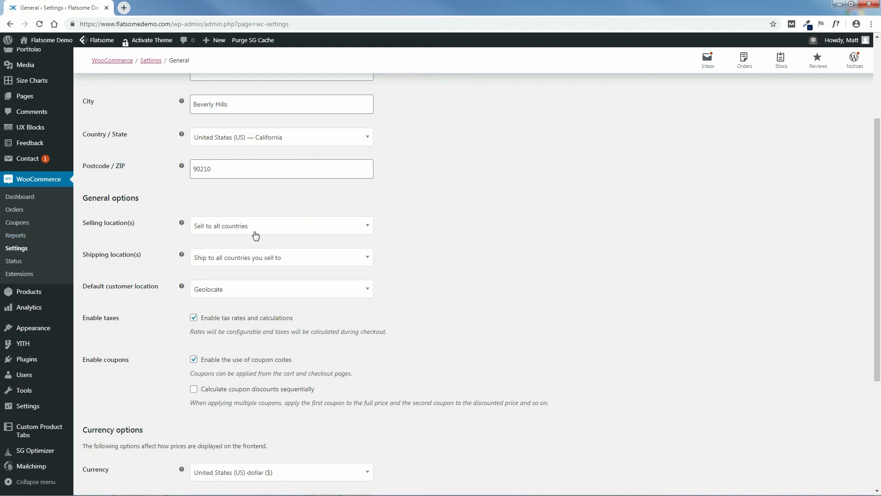
Sell to all countries except Canada, keeping shipping locations and Geolocate customer location unchanged.
left_click(271, 230)
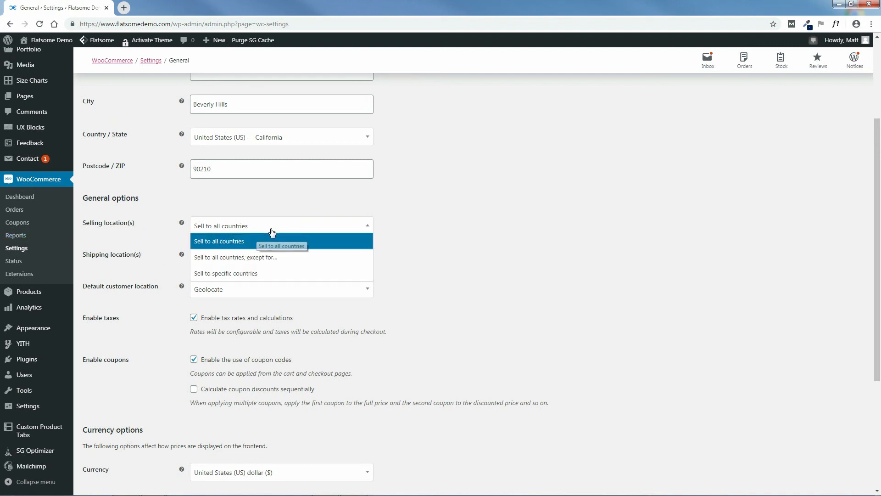
left_click(256, 258)
left_click(244, 259)
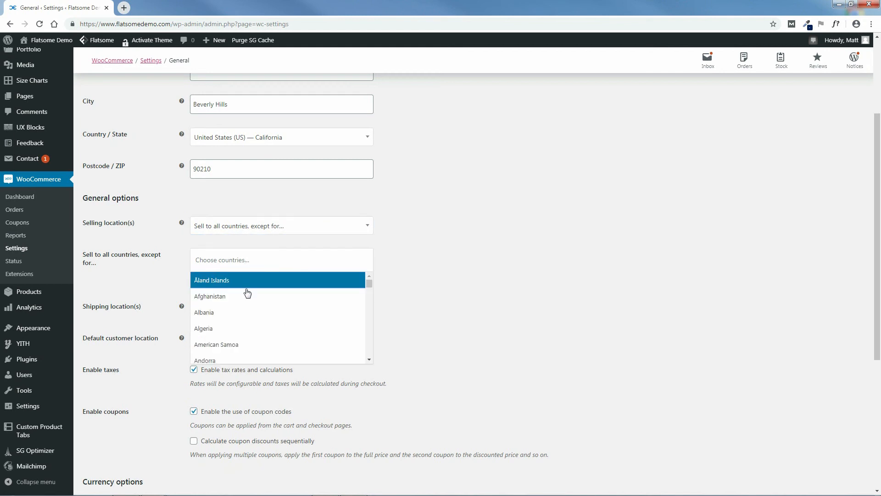
left_click_drag(369, 283, 368, 295)
left_click(241, 317)
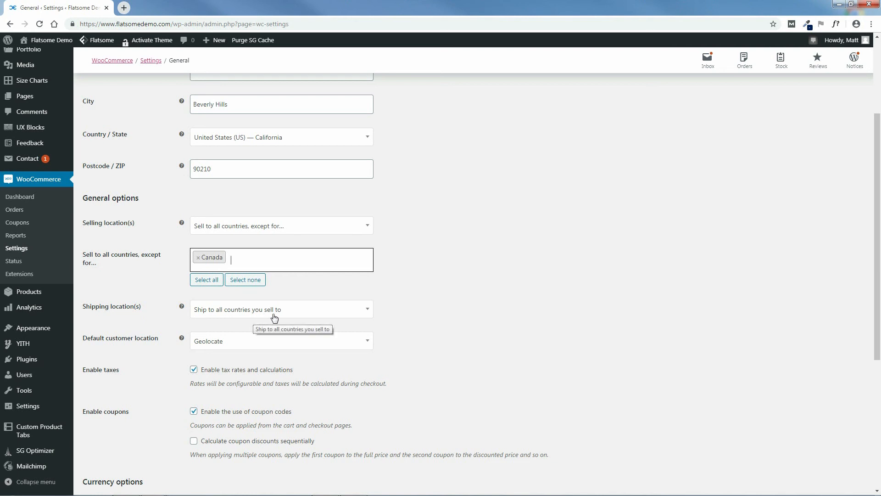
left_click(302, 317)
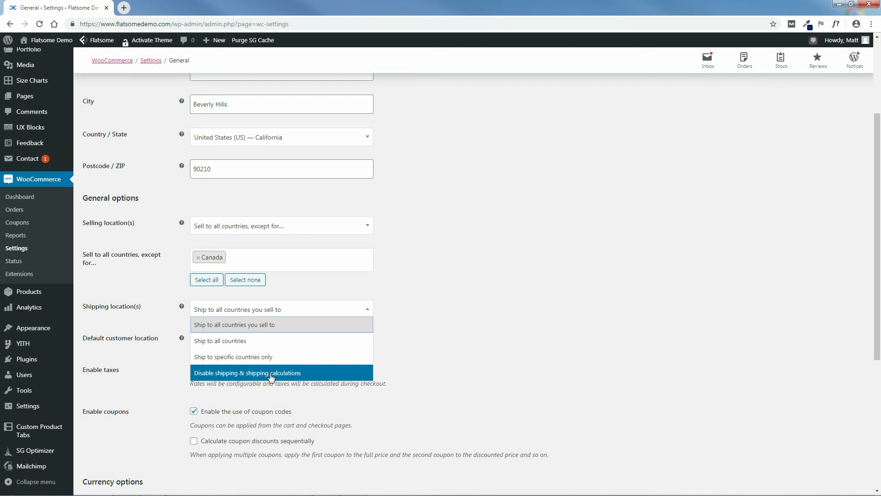
left_click(444, 322)
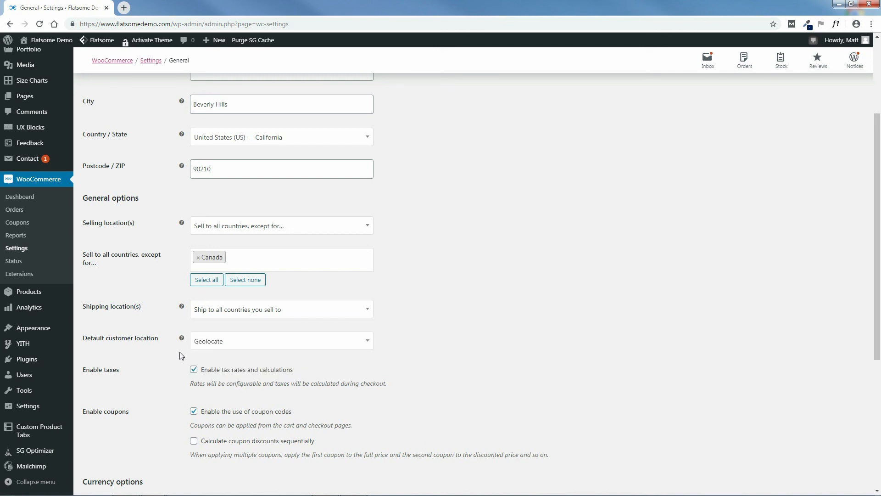
left_click(321, 347)
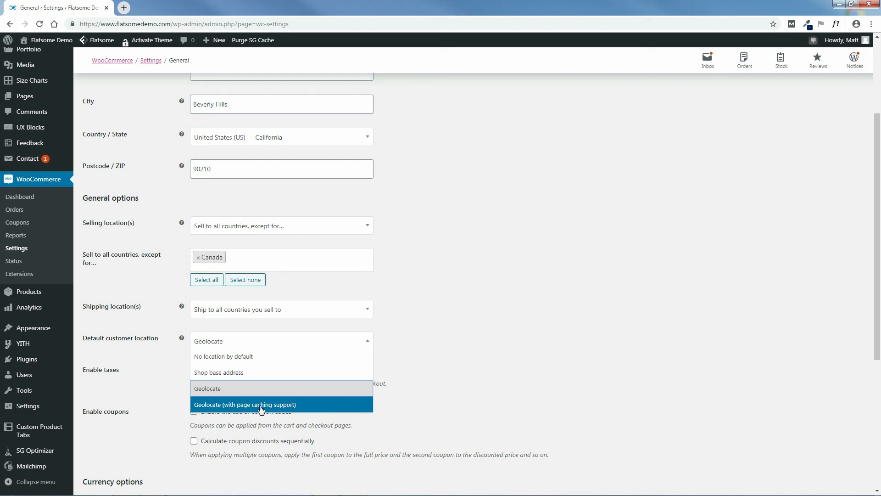
left_click(263, 344)
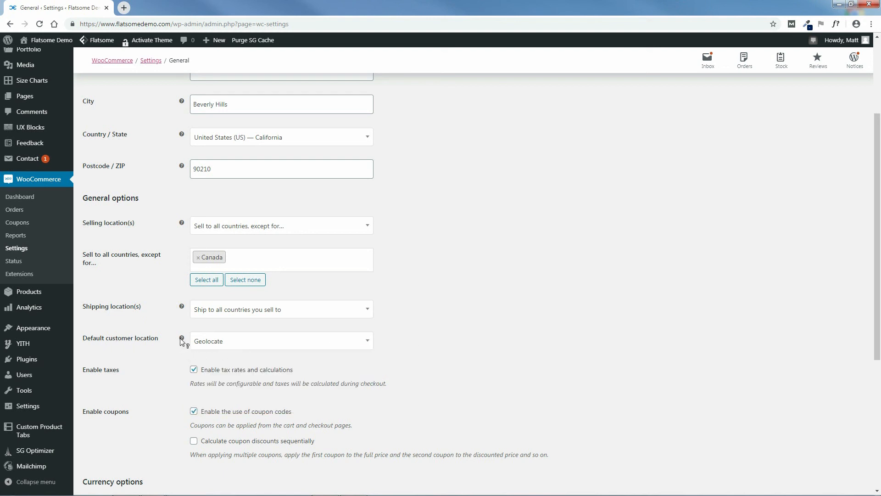
mouse_move(183, 339)
Keep US dollar as the store currency and save the General settings.
scroll(387, 353, "down", 2)
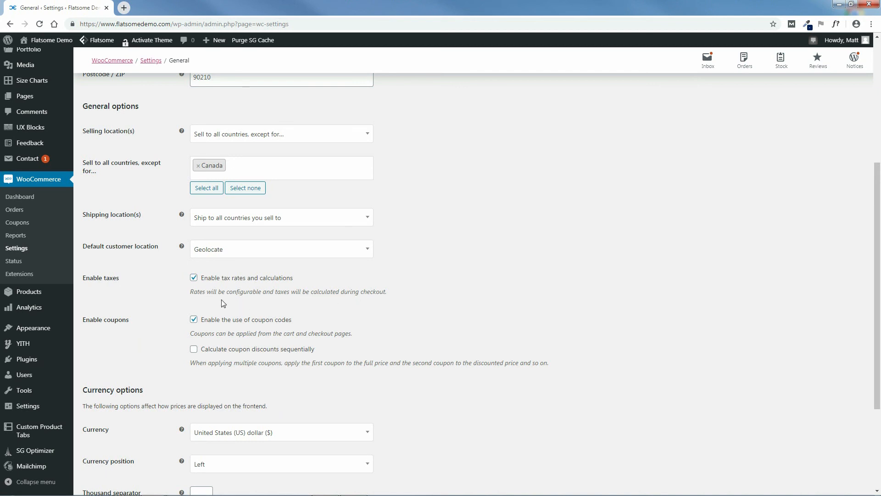
scroll(235, 242, "down", 2)
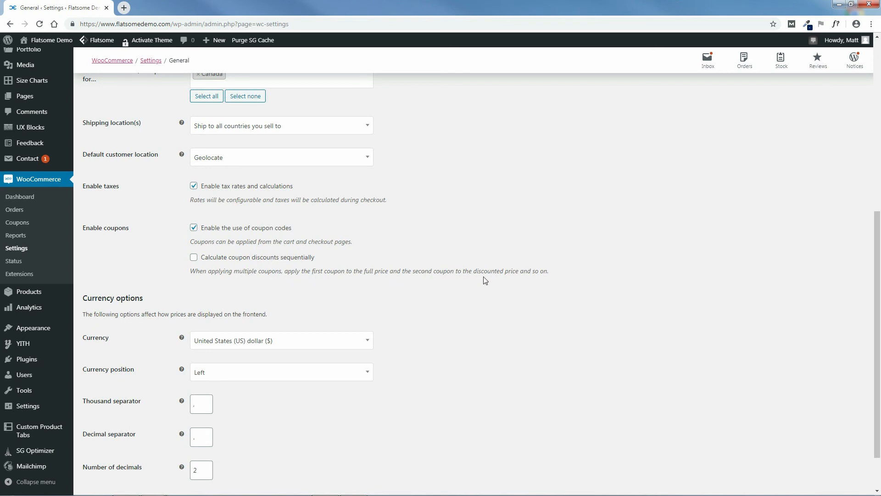
scroll(528, 307, "down", 2)
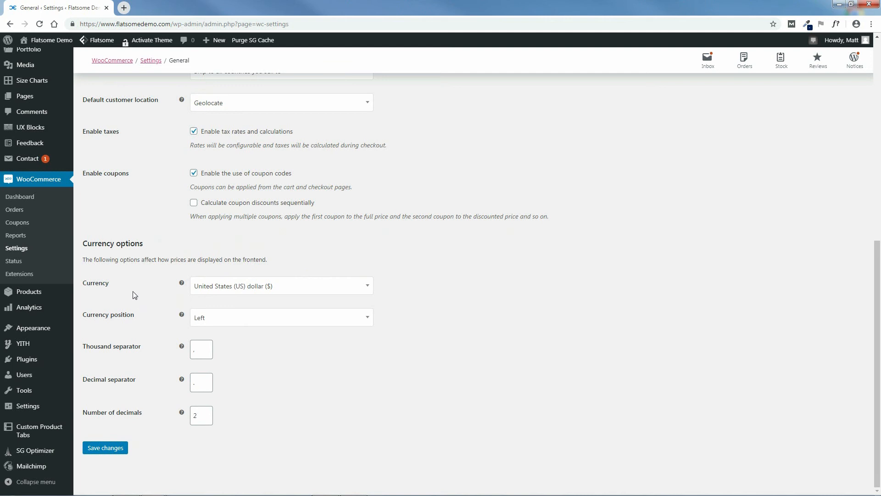
left_click(271, 286)
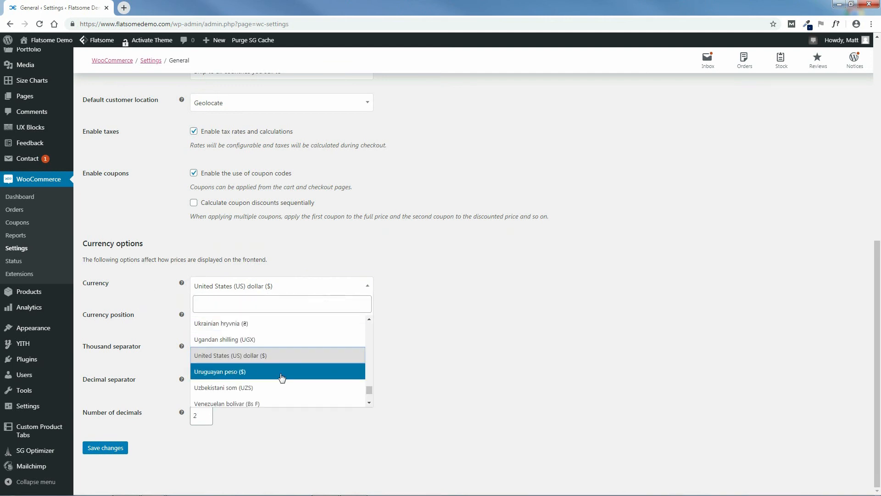
left_click(471, 332)
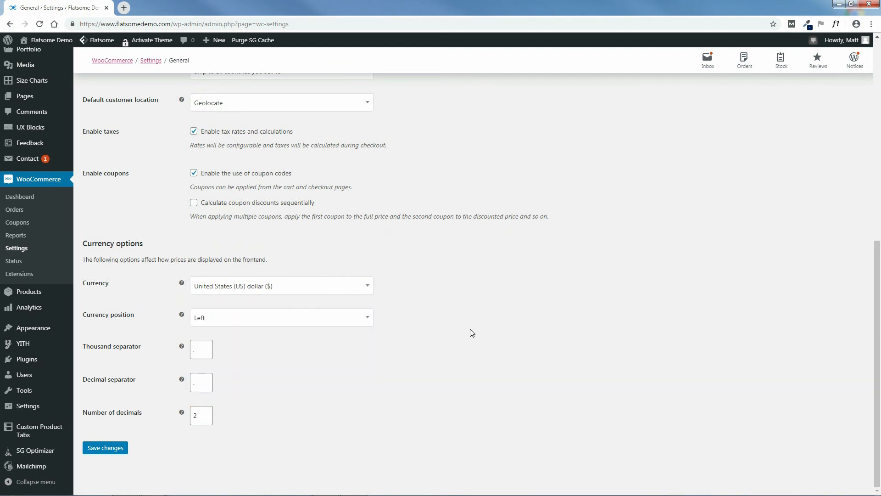
mouse_move(879, 364)
left_mouse_down()
mouse_move(880, 308)
mouse_move(880, 381)
left_mouse_up()
left_click(109, 449)
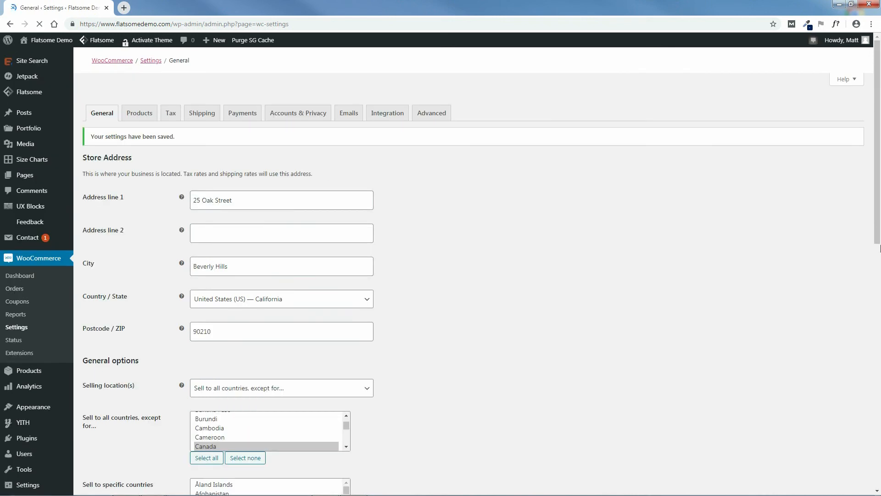
In Products settings keep Shop as shop page, allow reviews only from verified owners, and save.
left_click(139, 114)
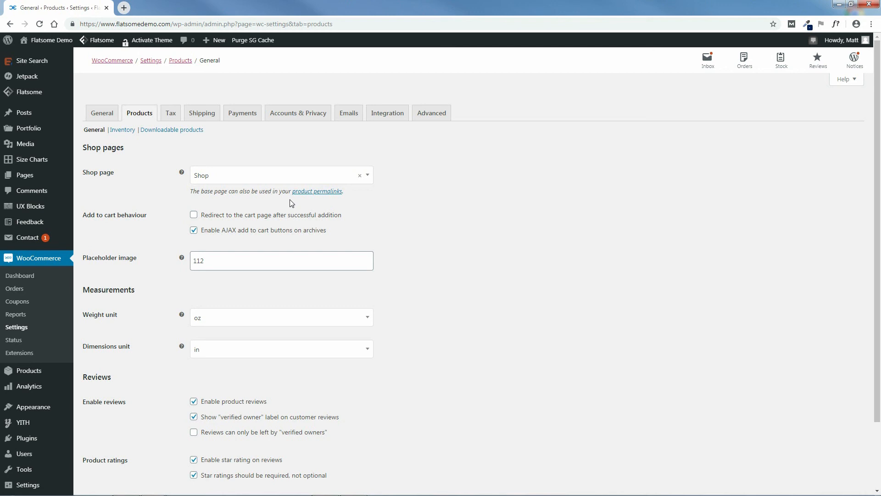
left_click(366, 179)
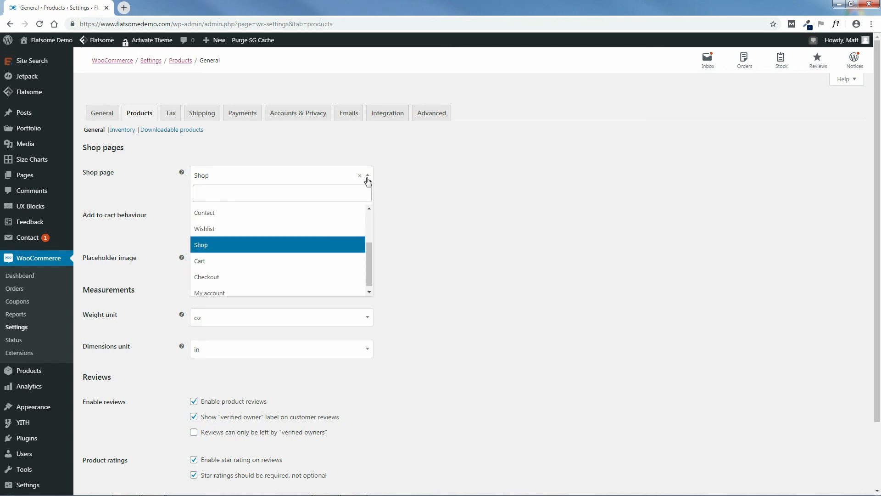
left_click(282, 251)
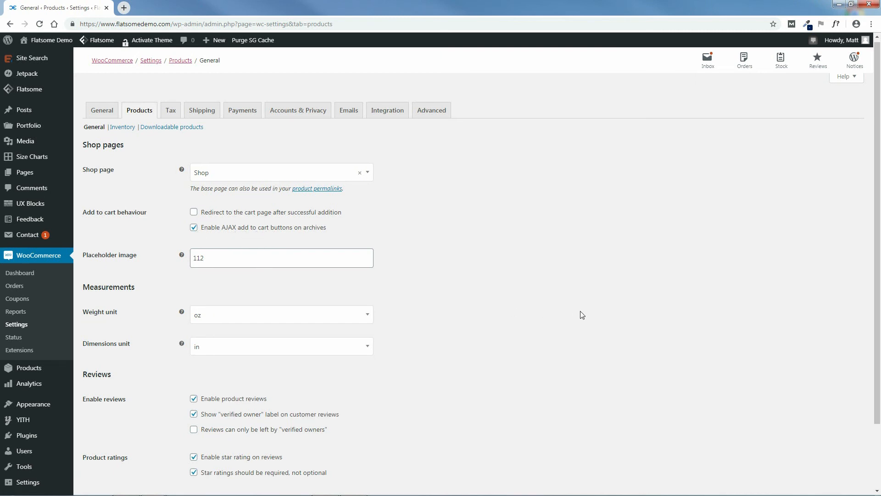
scroll(555, 312, "down", 2)
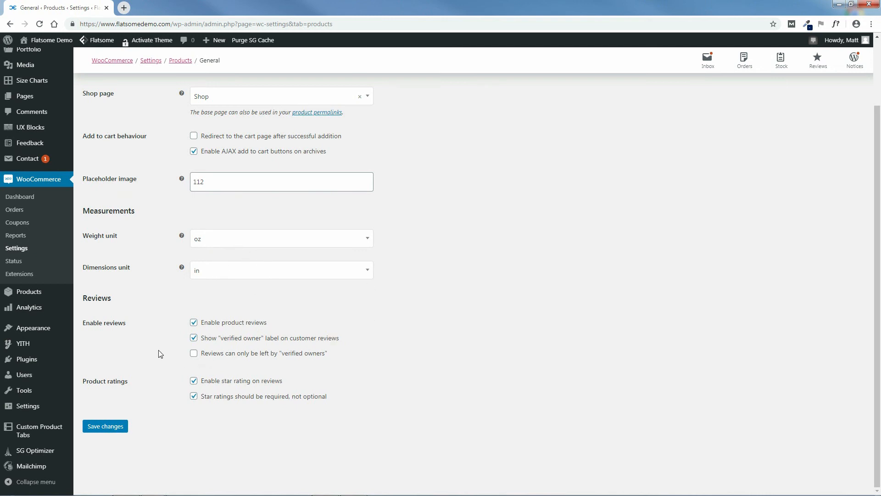
left_click(198, 356)
left_click(105, 427)
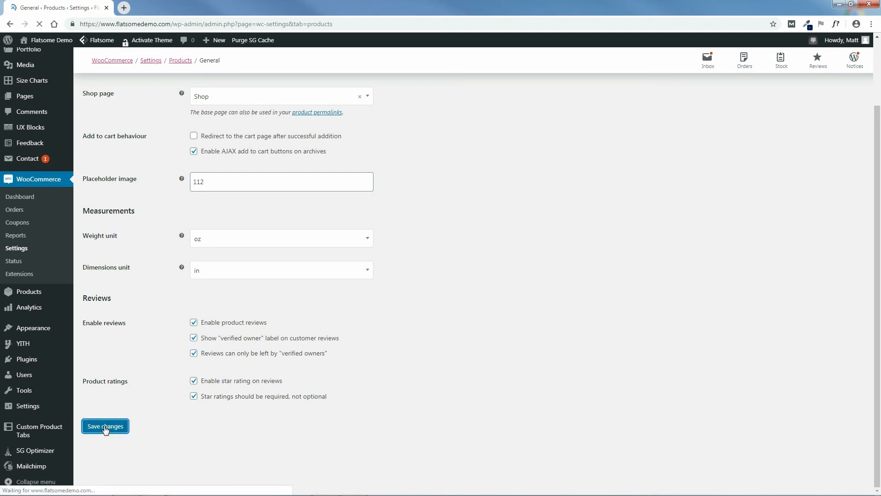
scroll(230, 390, "down", 2)
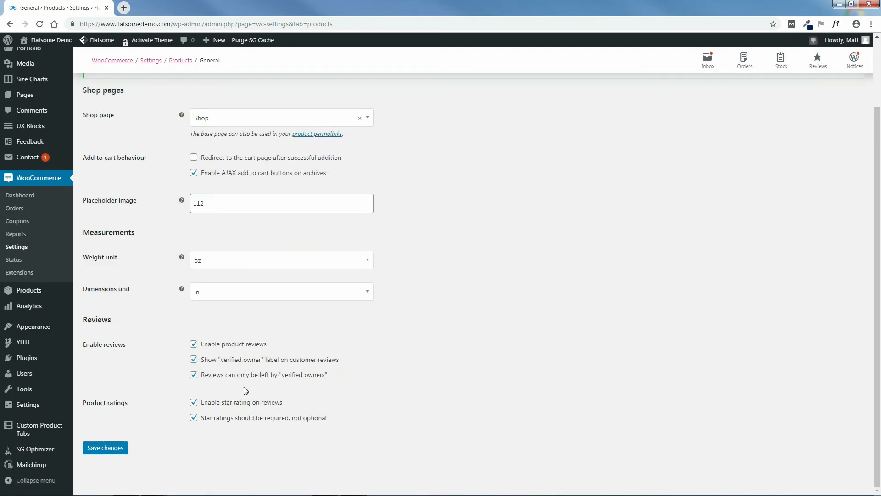
scroll(880, 367, "up", 2)
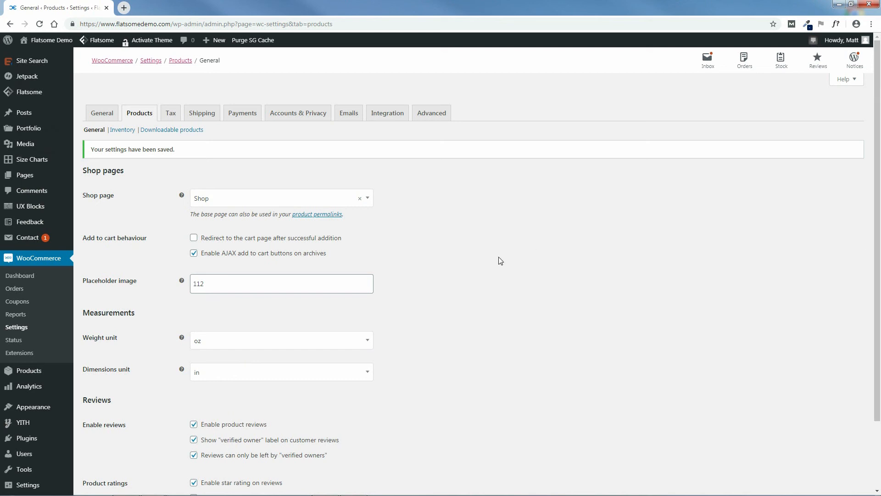
Add a standard tax rate row for US, CA at 7.25% named Sales Tax and save.
left_click(170, 114)
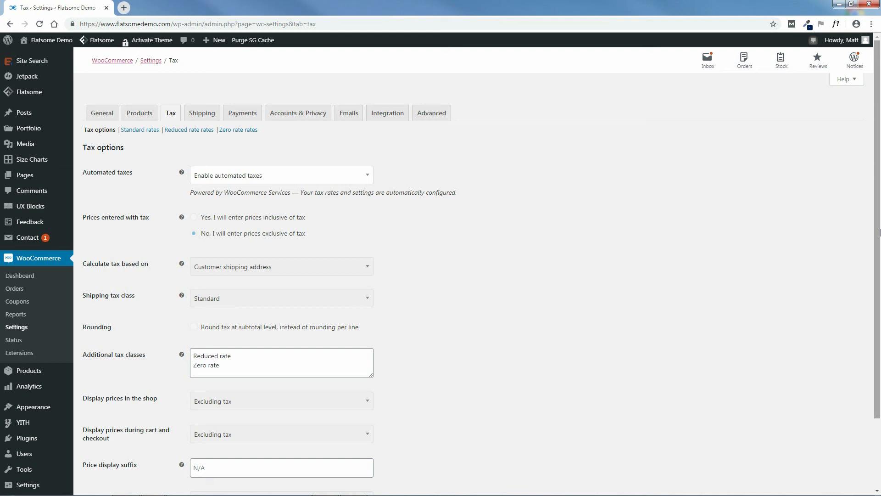
left_click(139, 131)
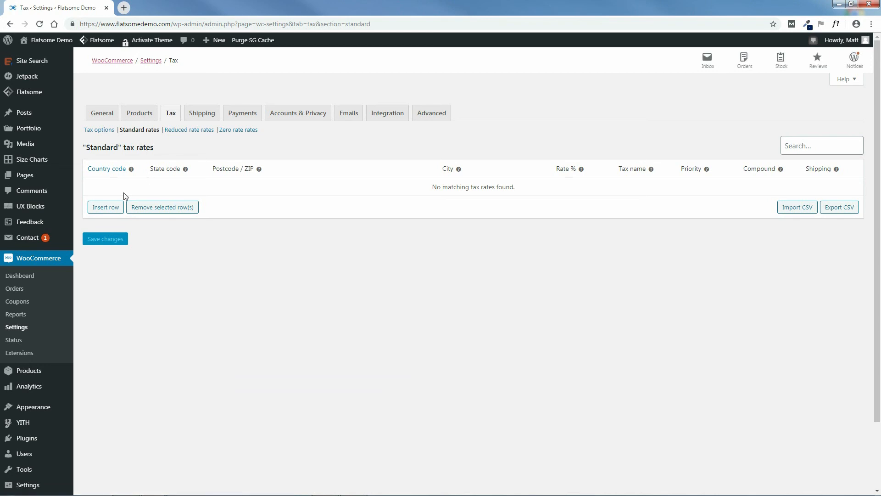
left_click(106, 209)
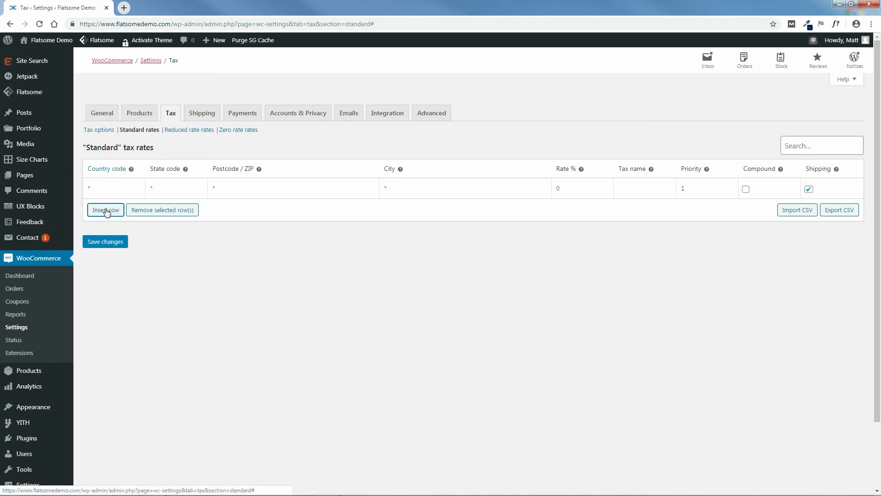
left_click(117, 185)
type("US")
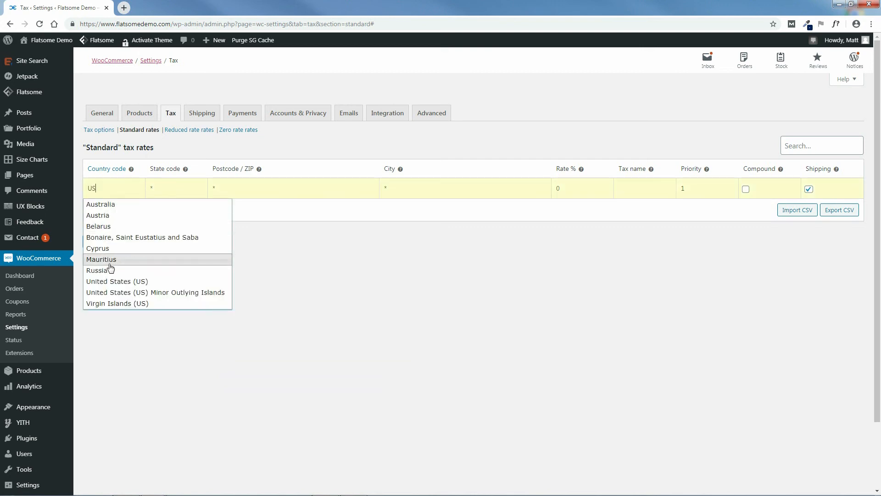
left_click(117, 282)
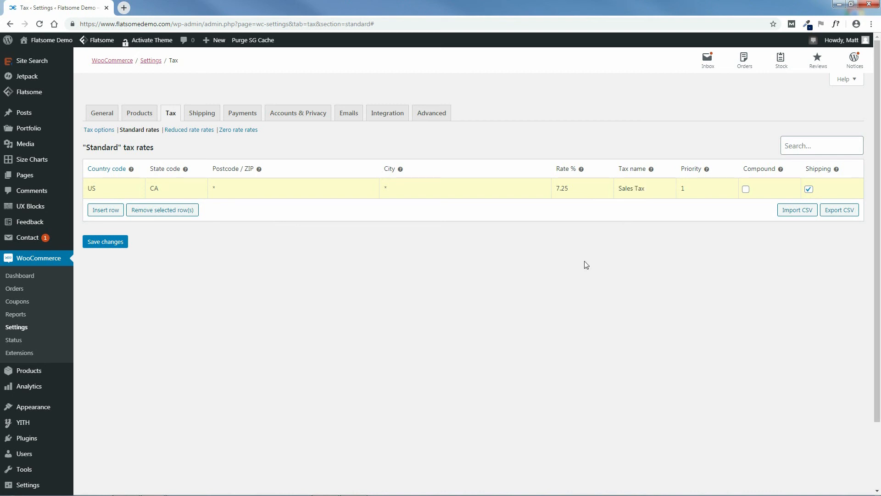
left_click(102, 243)
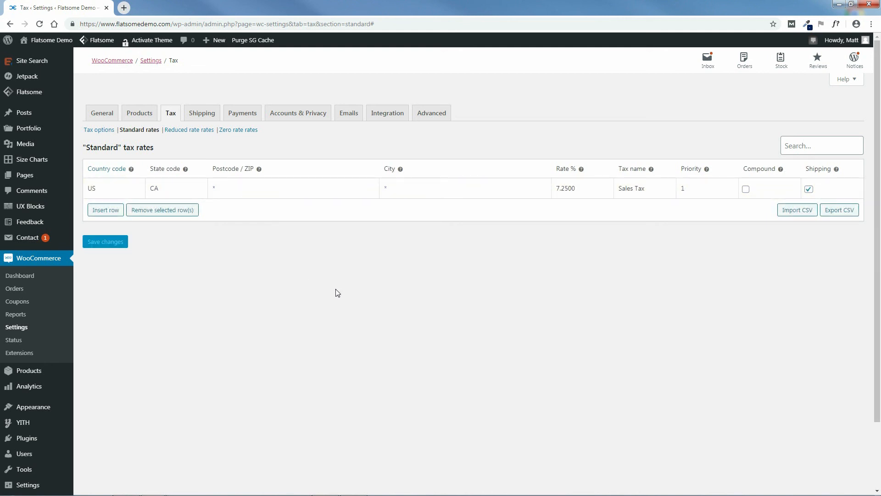
Switch to the TaxJar article and scroll to its origin-based sales tax states list.
mouse_move(335, 492)
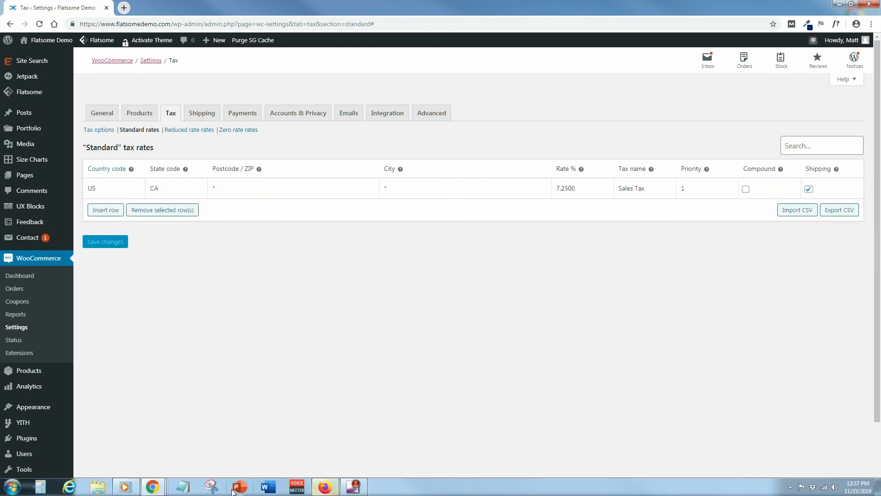
mouse_move(152, 486)
left_click(279, 445)
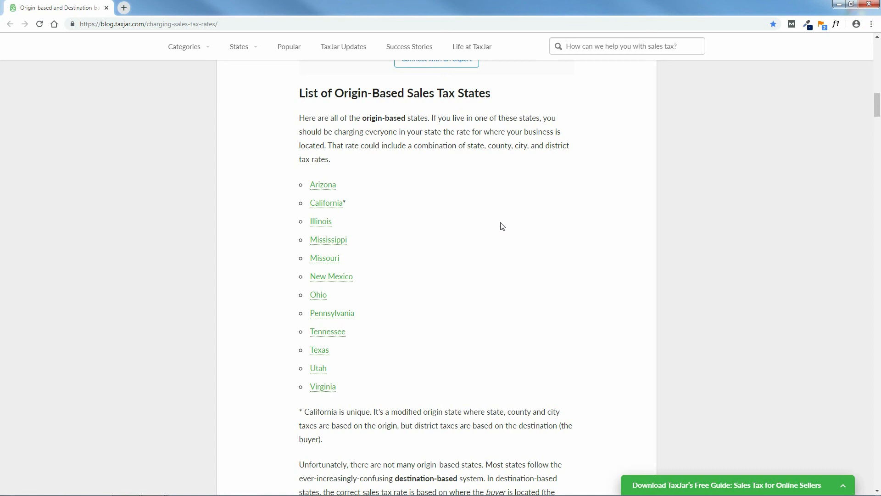
scroll(880, 135, "down", 13)
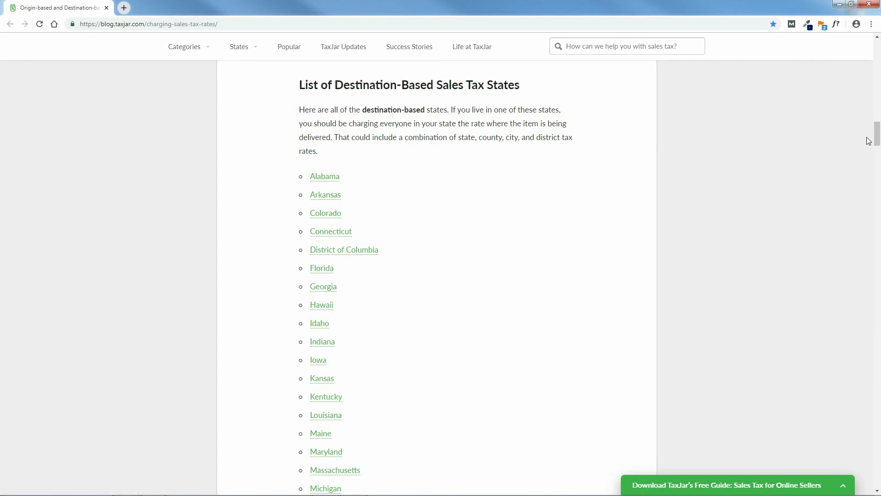
left_click_drag(878, 142, 878, 112)
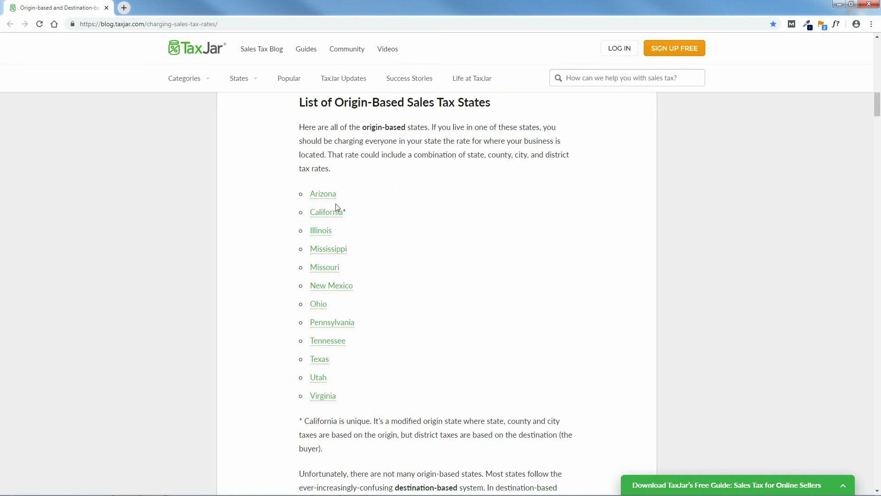
Read TaxJar's California sales tax guide, close its tab, and minimize the browser.
left_click(326, 213)
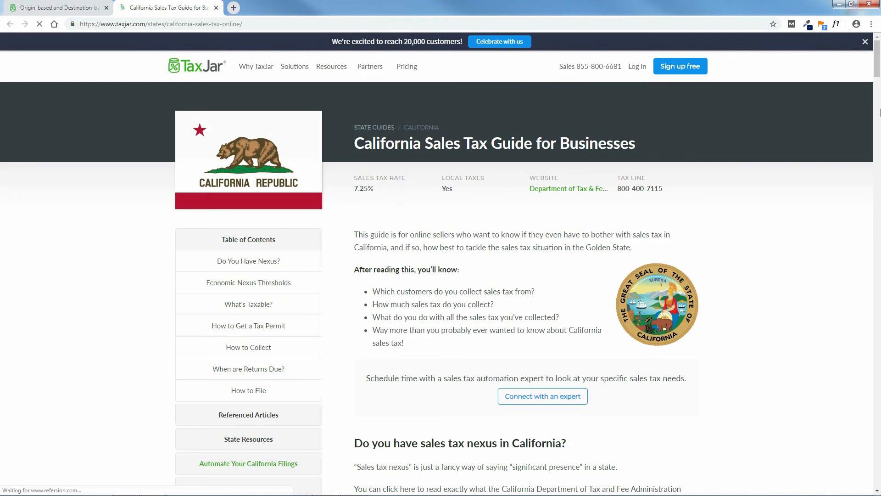
left_click_drag(878, 70, 878, 282)
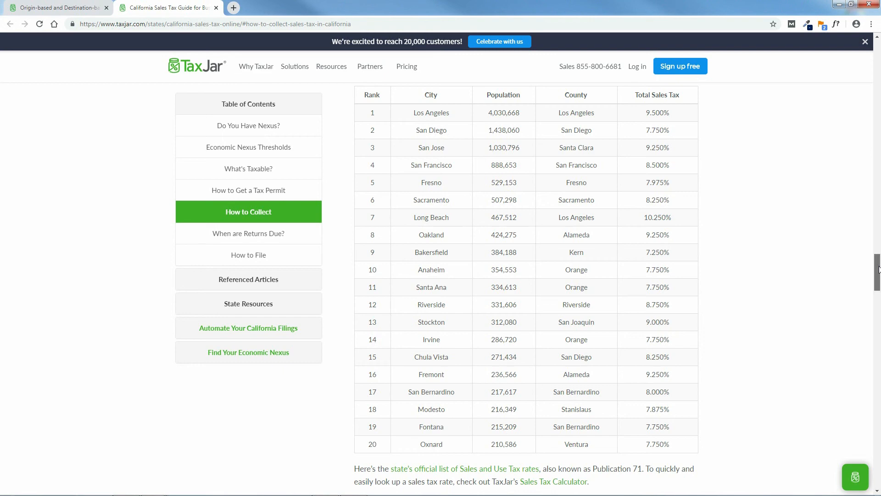
left_click_drag(877, 269, 865, 40)
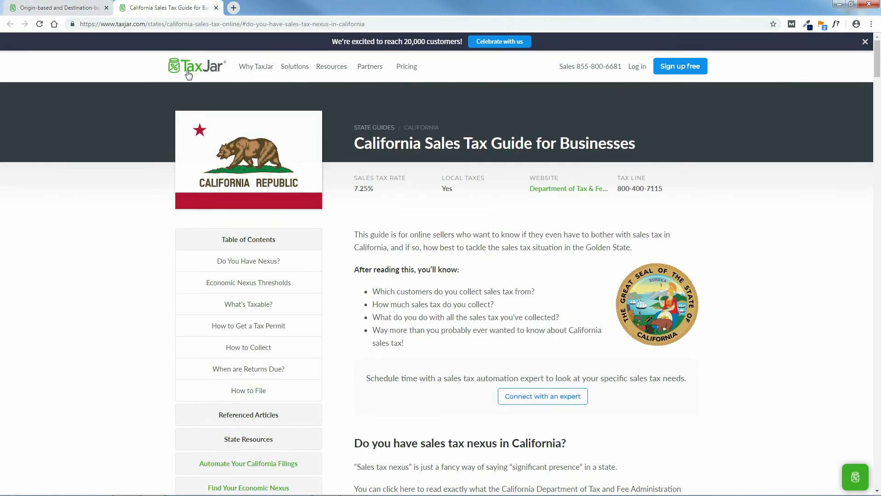
left_click(216, 8)
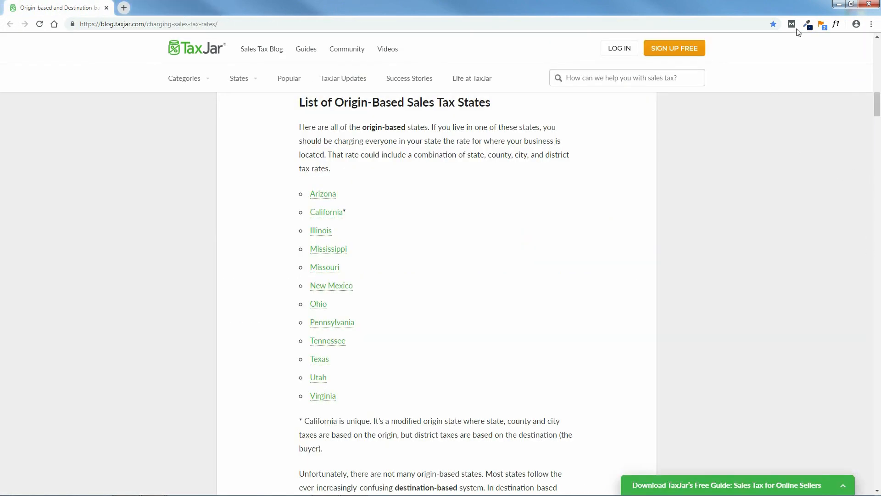
left_click(839, 4)
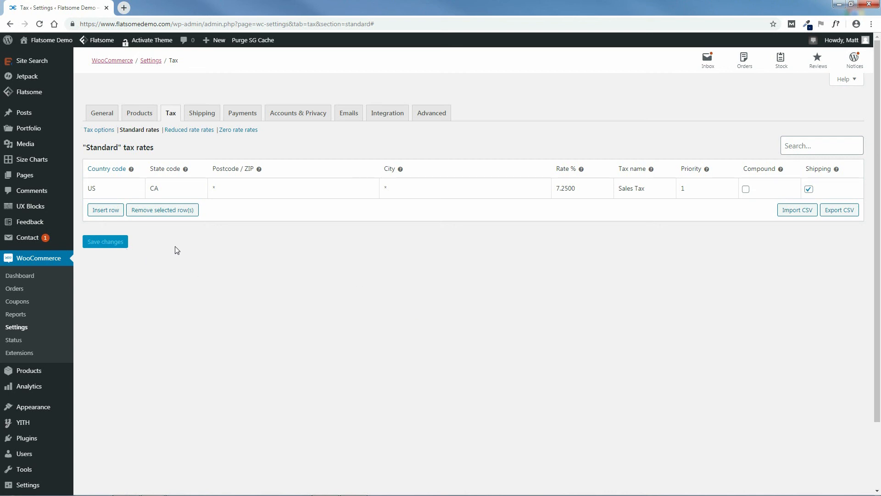
Insert a trial row in the Reduced rate table, then delete it.
left_click(97, 130)
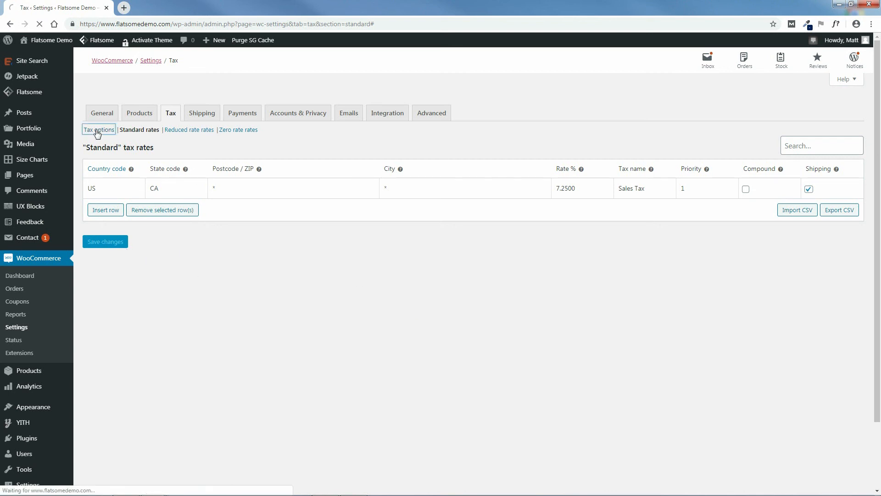
left_click(192, 132)
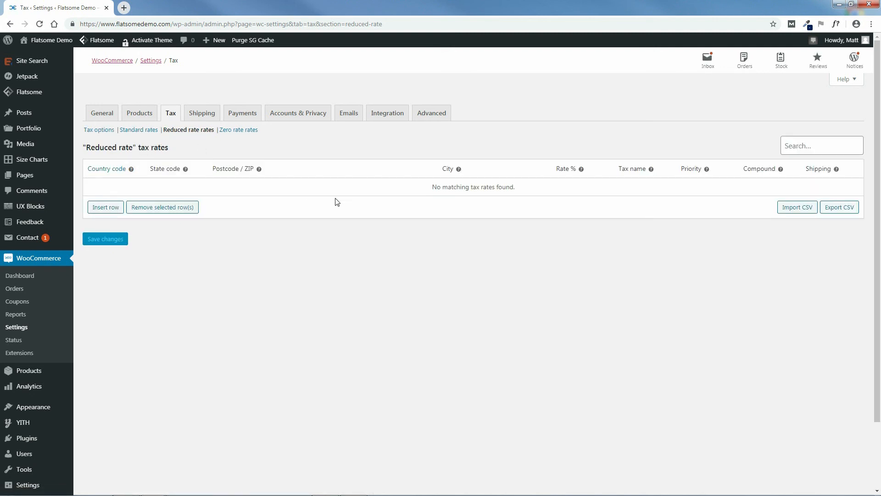
left_click(110, 207)
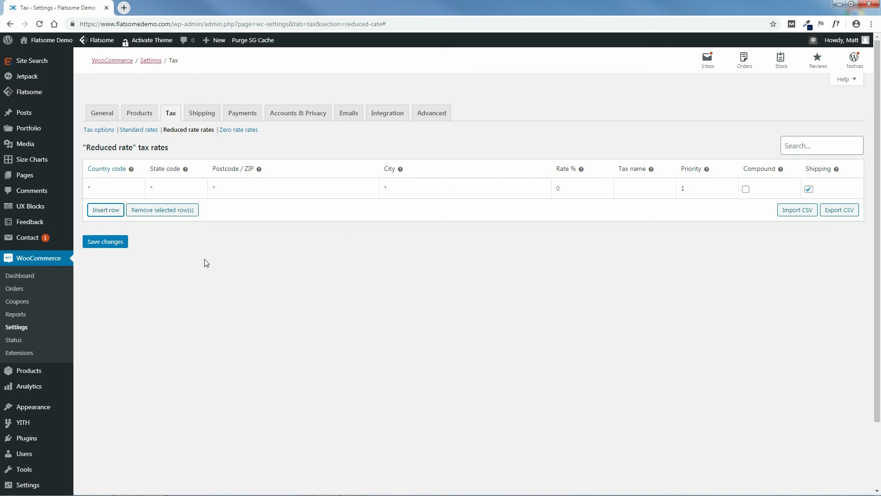
left_click(122, 189)
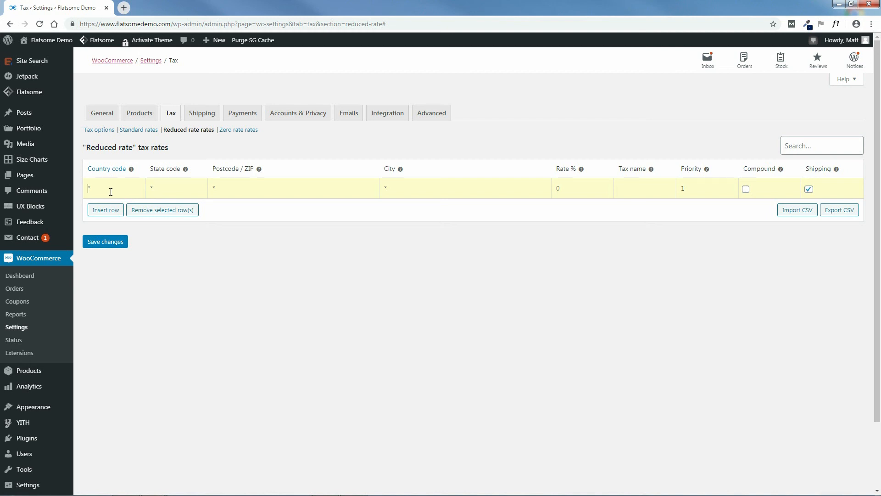
left_click(162, 211)
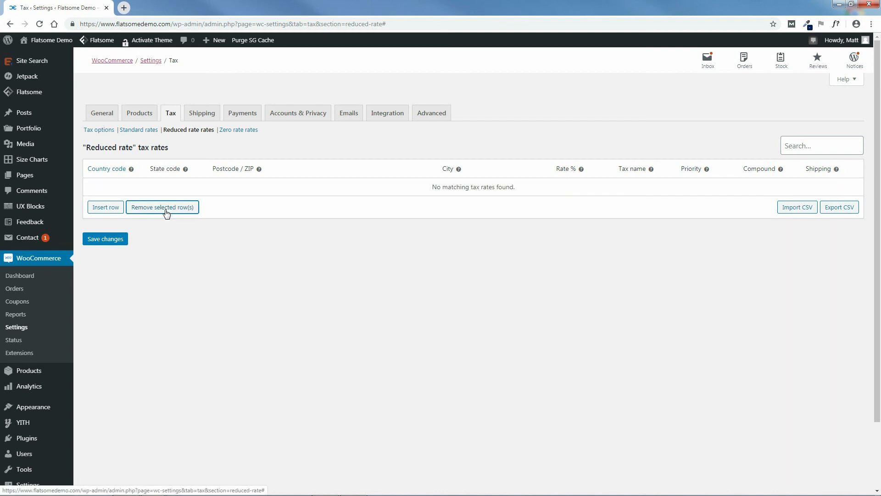
Go to Zero rate rates, leaving without saving, then return to Tax options.
left_click(236, 130)
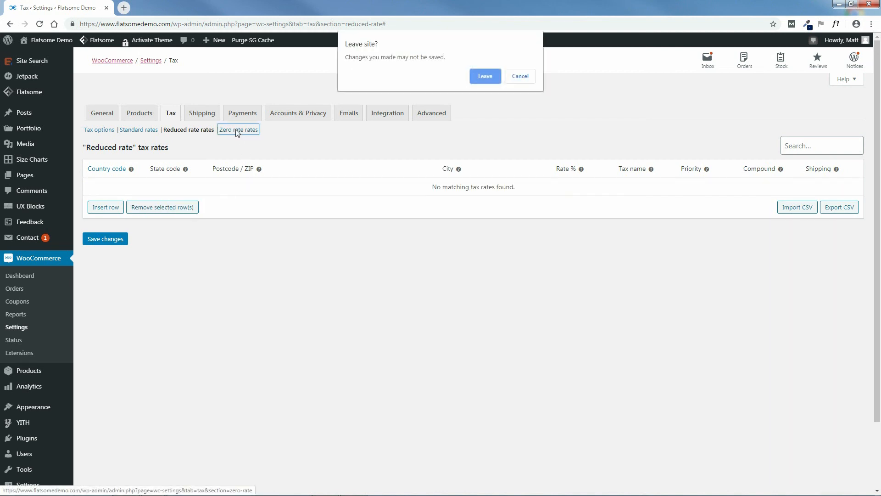
left_click(485, 77)
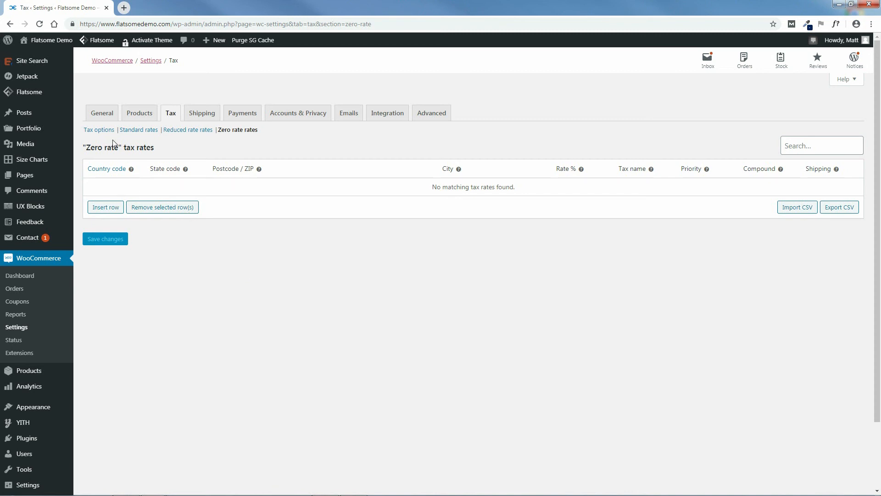
left_click(100, 130)
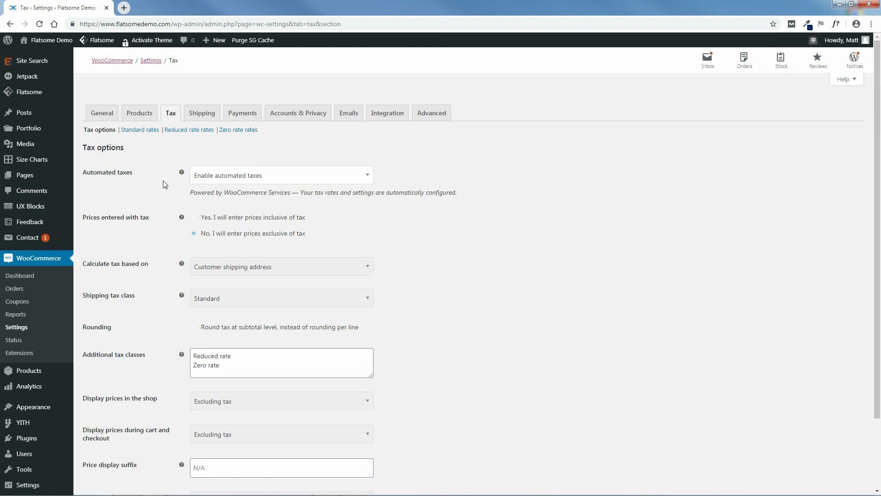
Set Automated taxes to Disable automated taxes and save the Tax options.
left_click(267, 179)
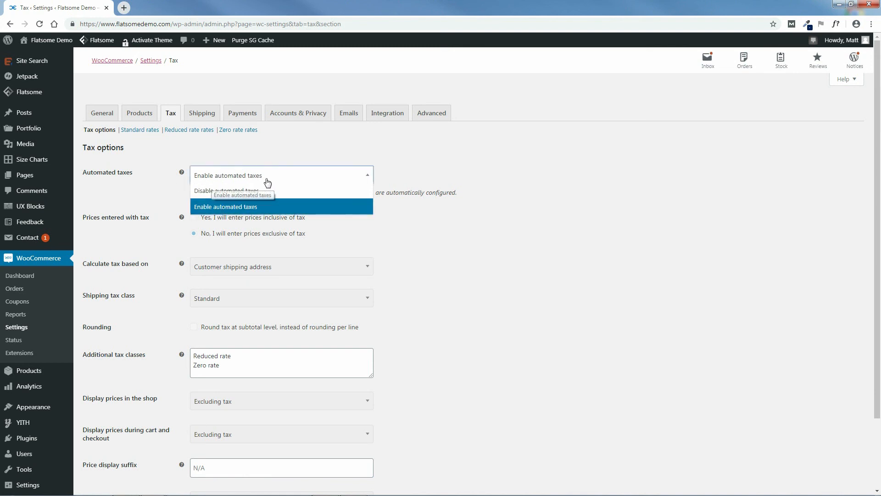
left_click(236, 191)
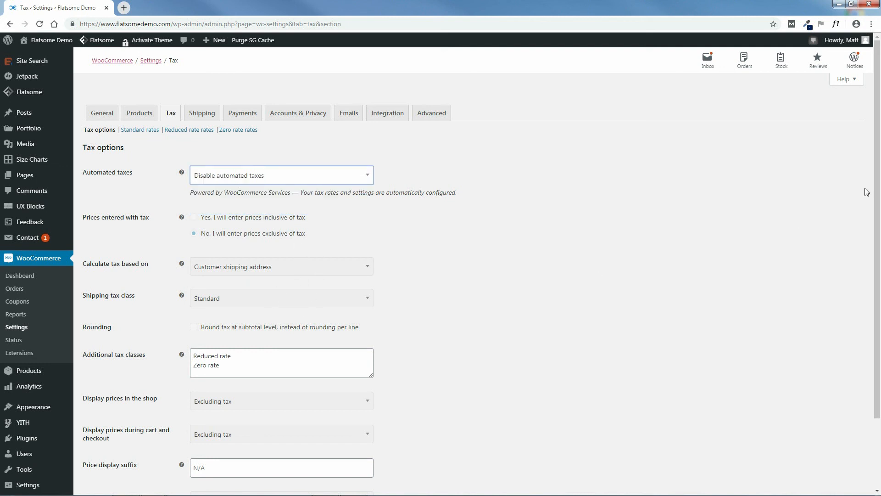
left_click_drag(878, 195, 880, 310)
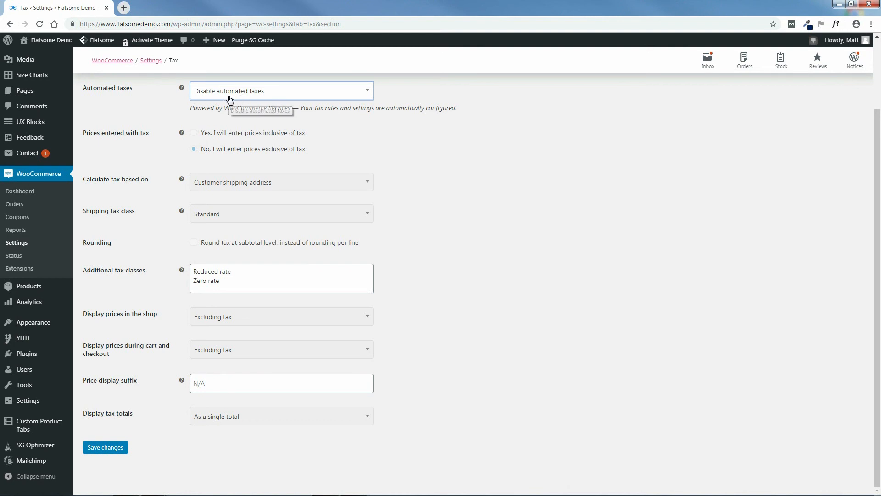
left_click(101, 449)
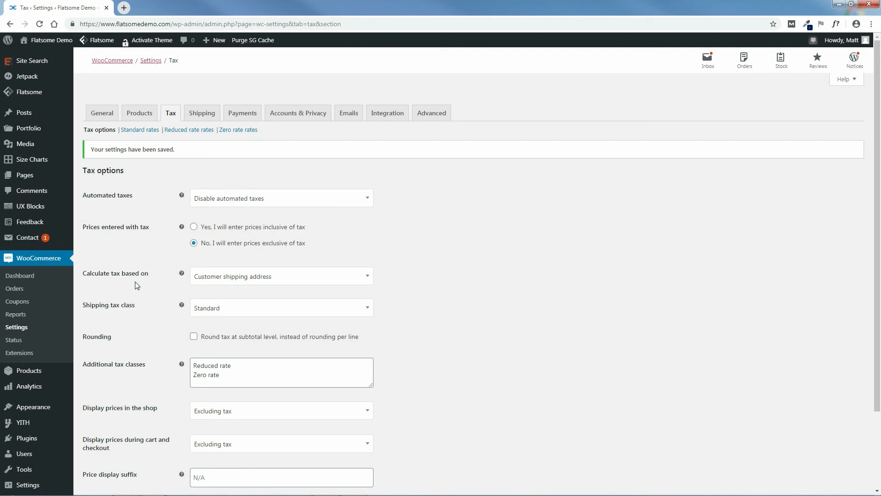
Keep tax calculated on customer shipping address and Standard as the shipping tax class.
left_click(245, 278)
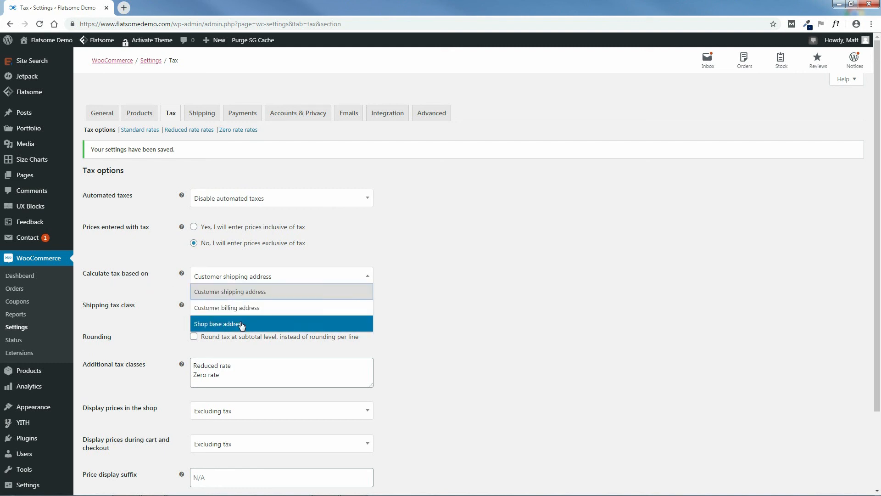
left_click(234, 296)
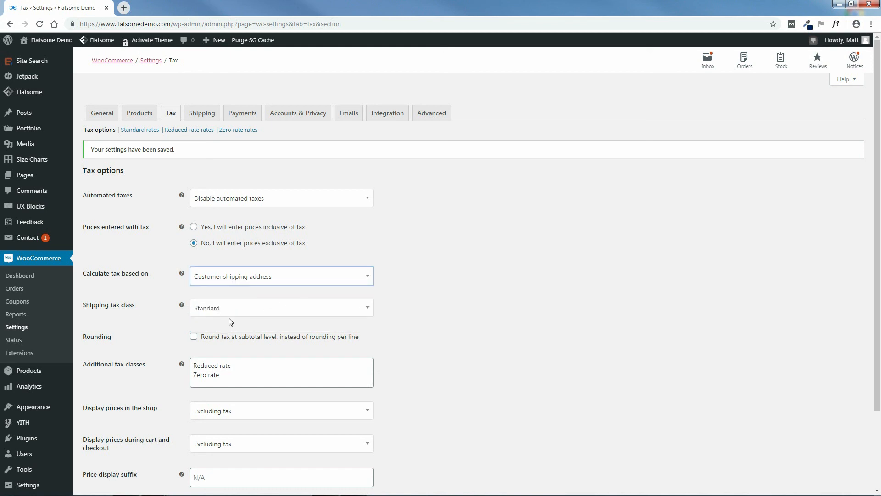
left_click(260, 313)
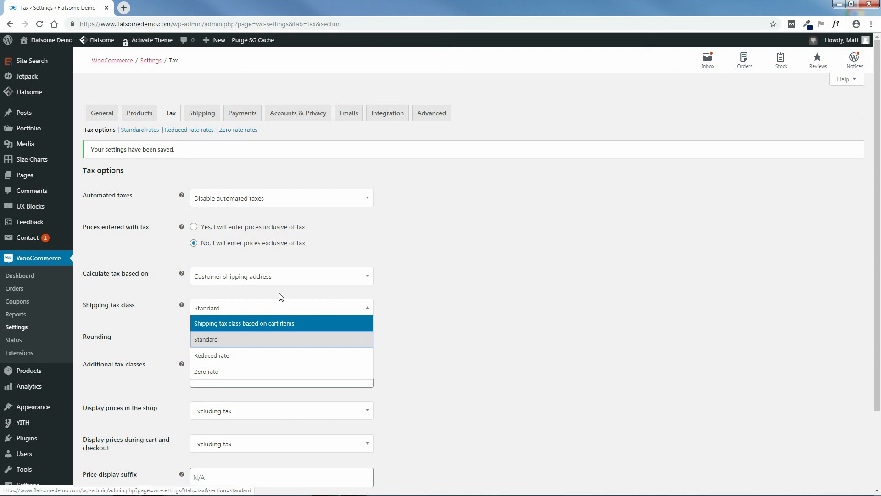
left_click(240, 344)
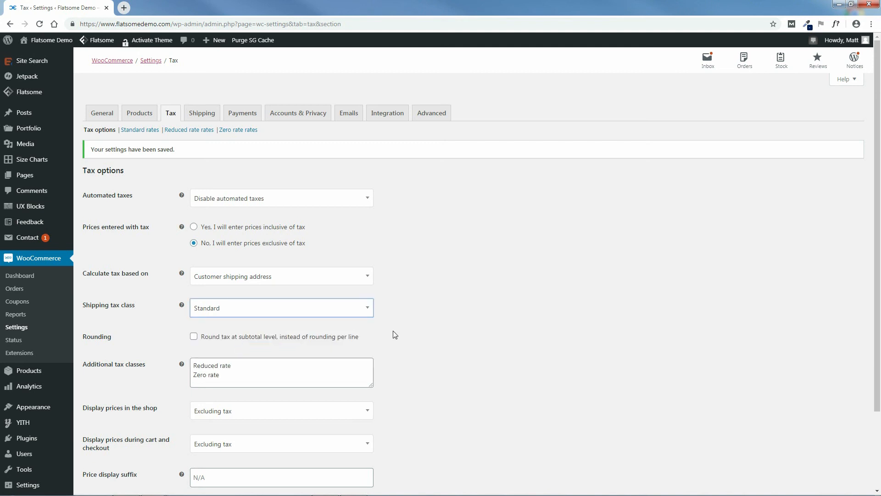
scroll(468, 330, "down", 2)
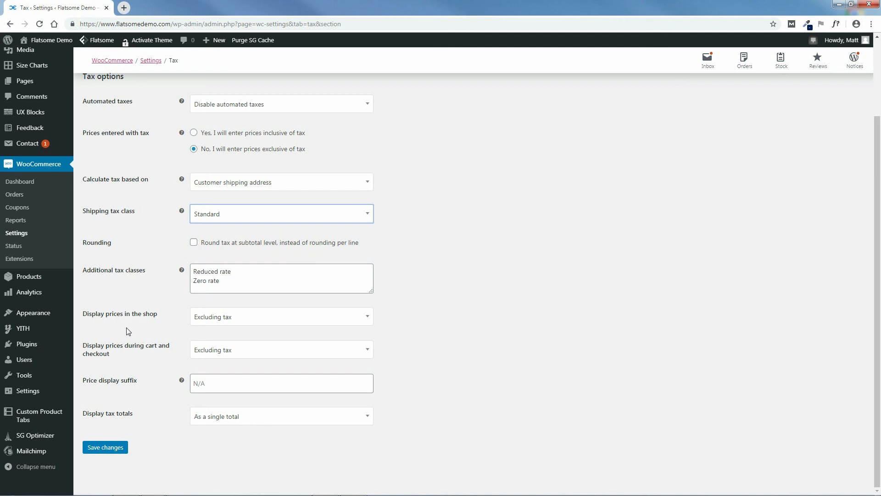
Keep shop and cart prices shown excluding tax, with tax totals as a single total.
left_click(235, 322)
left_click(216, 336)
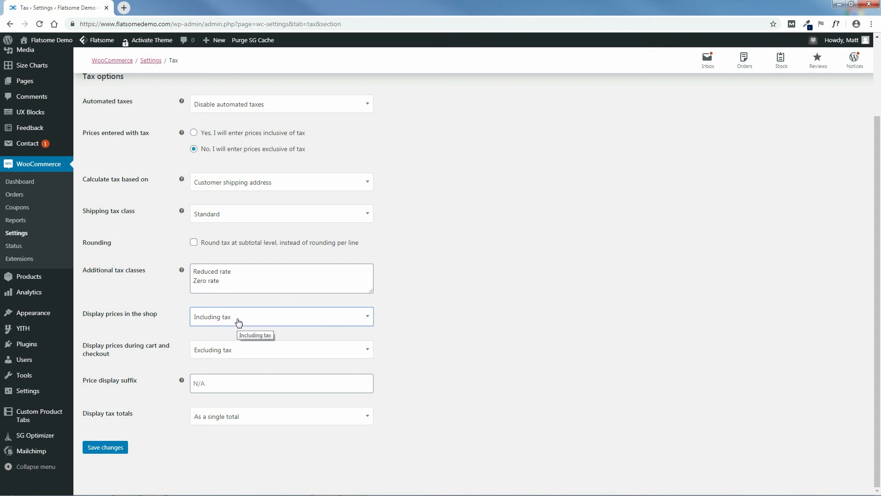
left_click(239, 321)
left_click(238, 343)
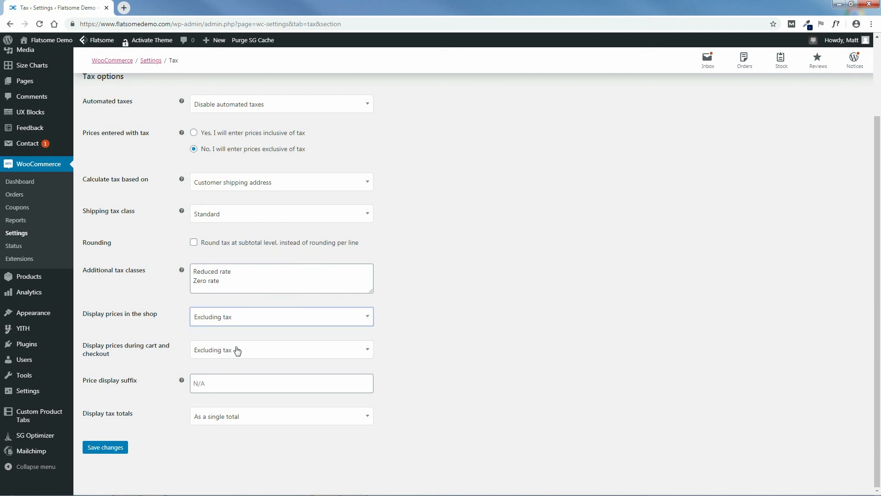
left_click(222, 352)
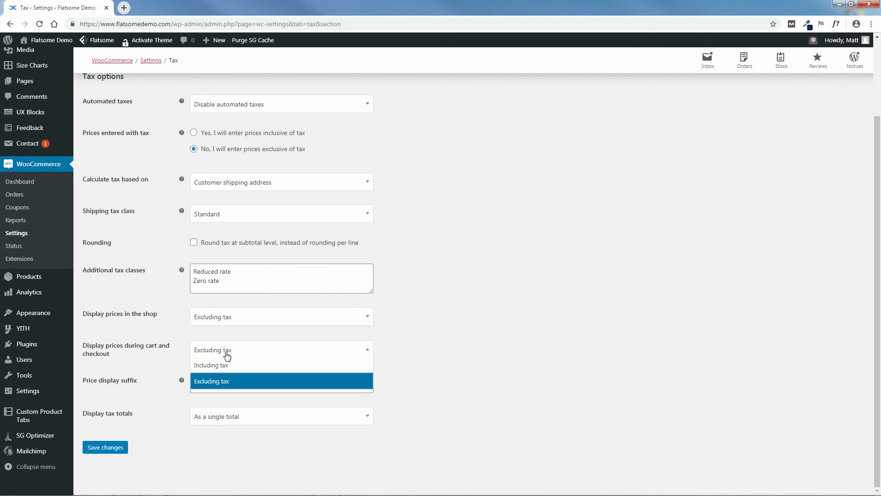
left_click(228, 364)
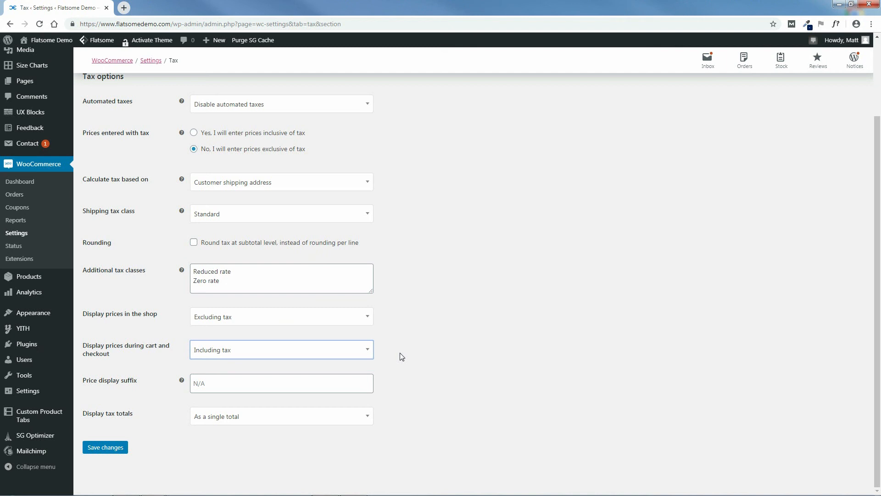
left_click(312, 356)
left_click(263, 382)
left_click(237, 422)
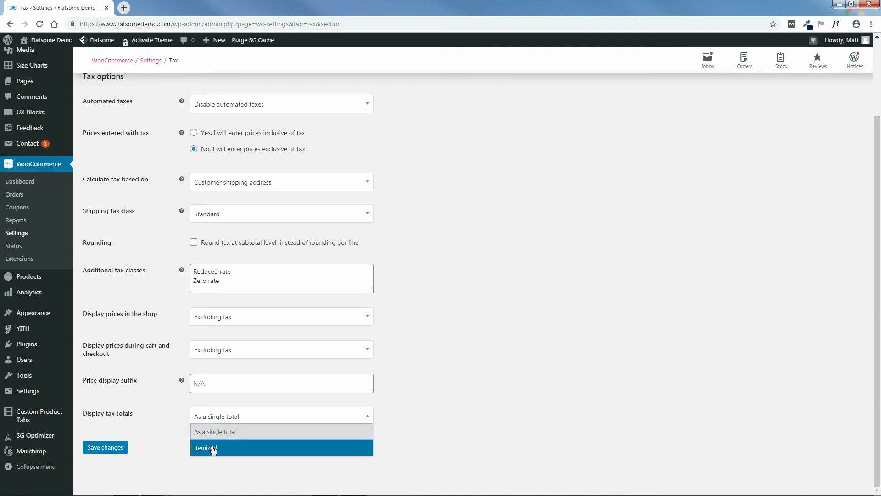
left_click(439, 427)
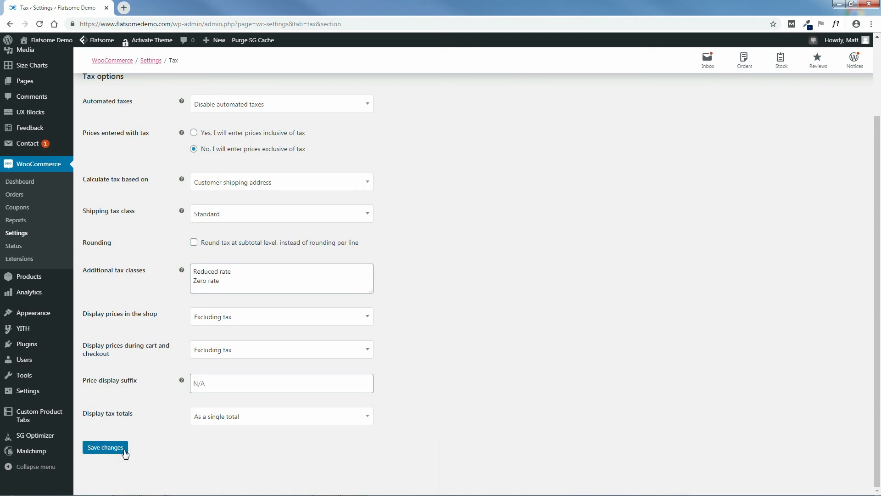
Set Automated taxes to Enable automated taxes and save the Tax options.
left_click(296, 104)
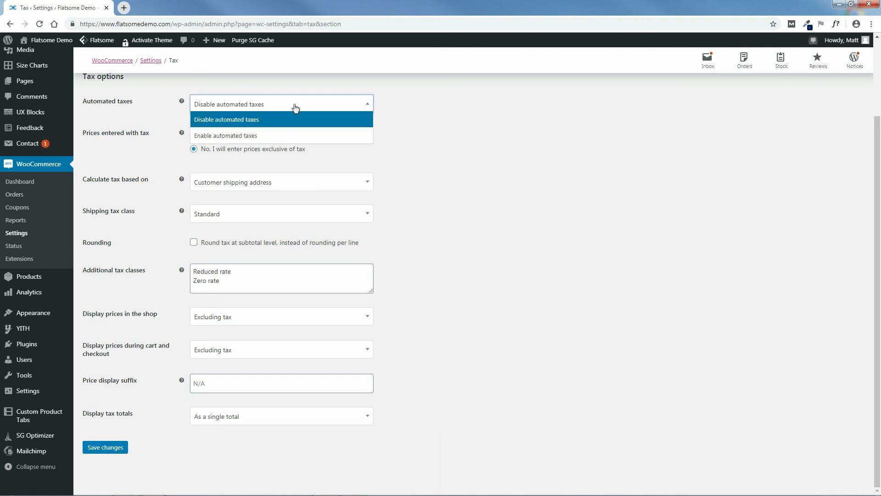
left_click(269, 134)
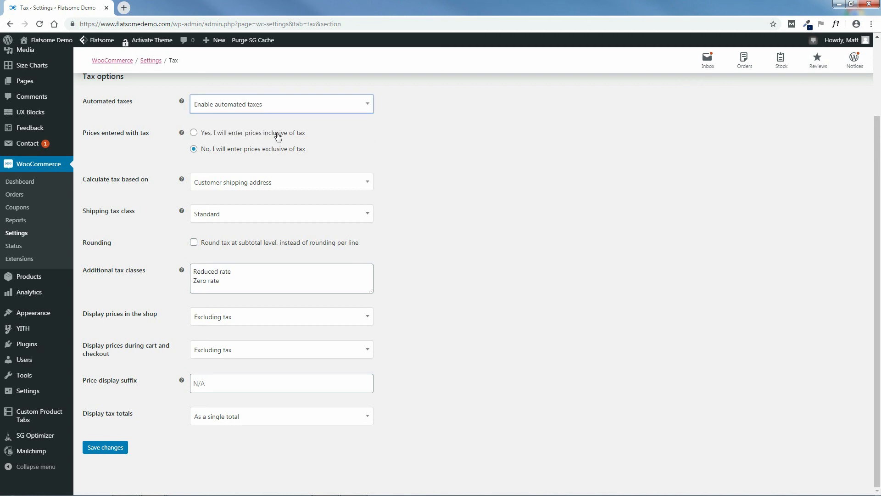
left_click(105, 449)
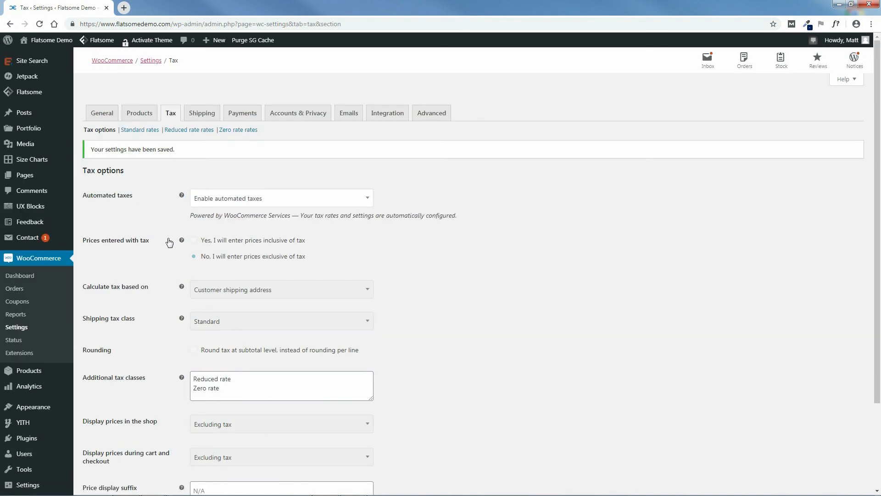
mouse_move(183, 243)
Open the United States (US) shipping zone for editing from the Shipping settings.
left_click(199, 114)
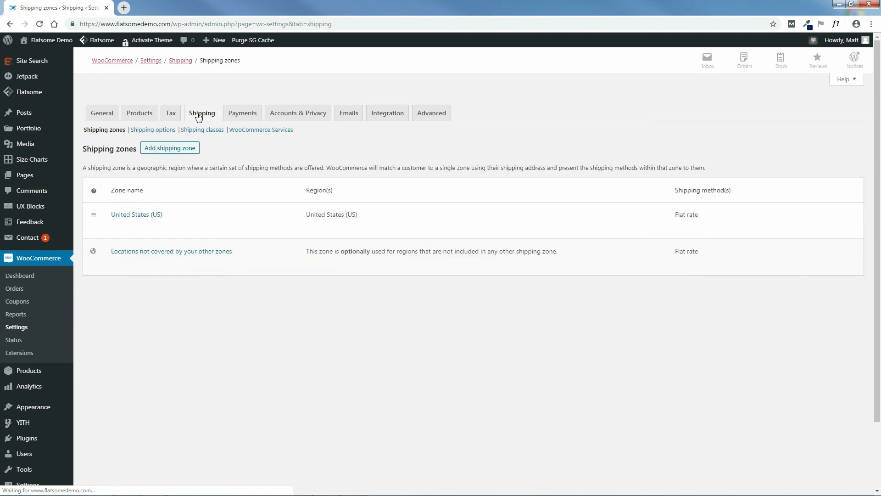
mouse_move(236, 218)
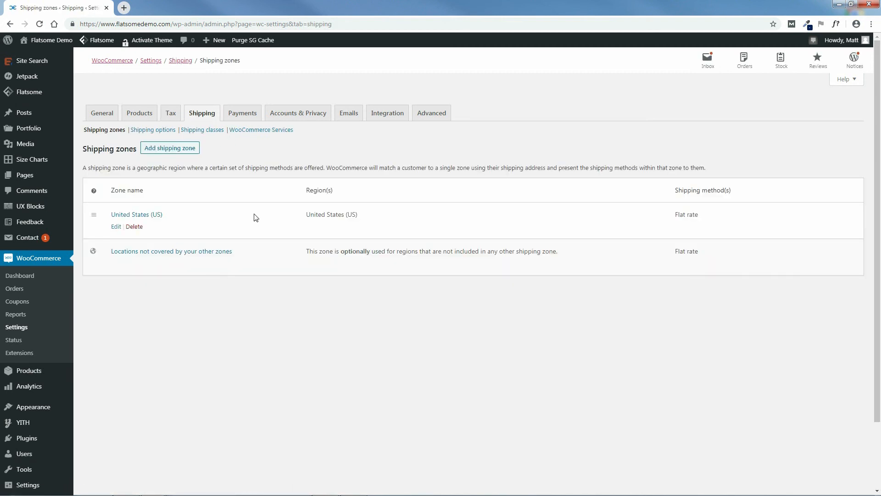
left_click(116, 227)
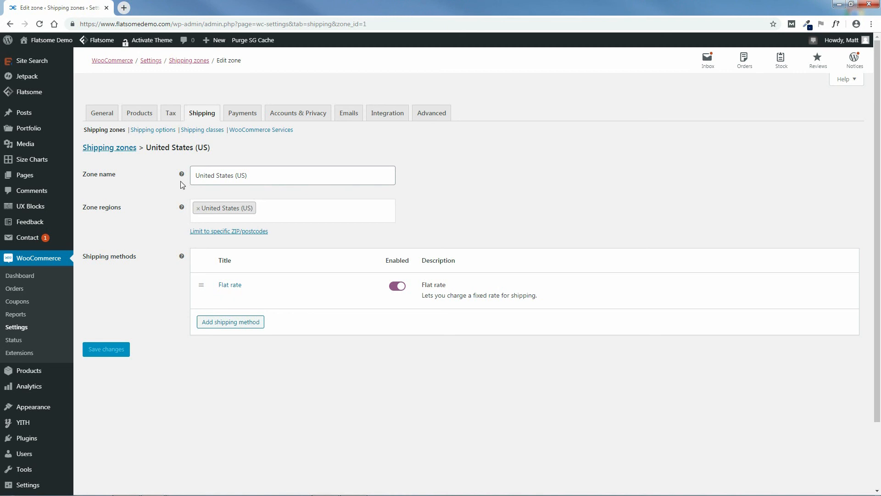
Rename the shipping zone to 'US'.
left_click(252, 177)
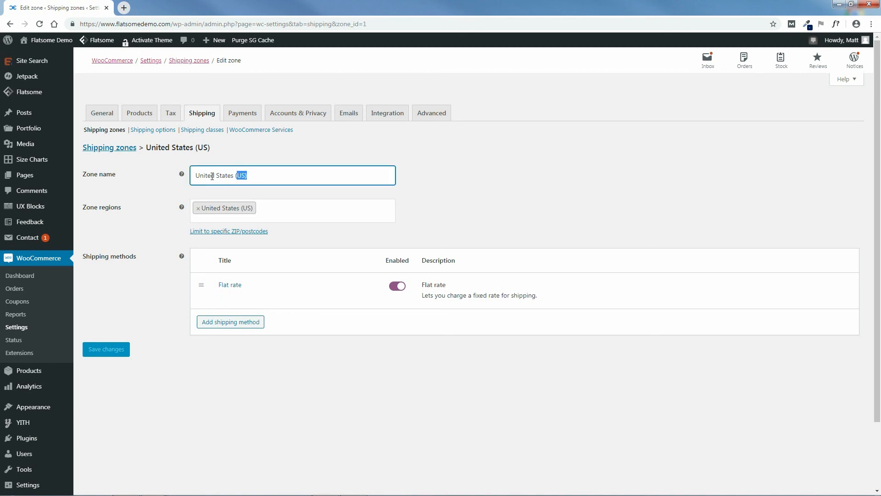
triple_click(237, 176)
key("BackSpace")
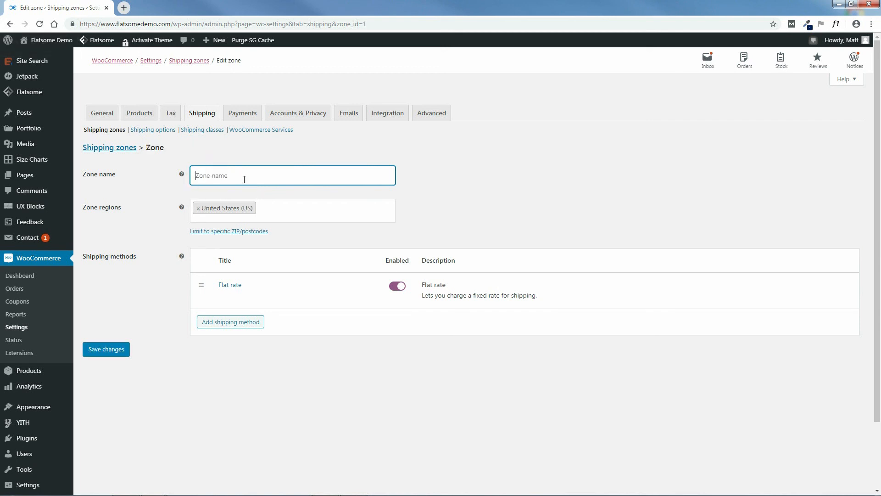
type("CA")
left_click_drag(216, 176, 199, 177)
type("US")
Remove United States (US) from Zone regions and re-add it.
left_click(200, 212)
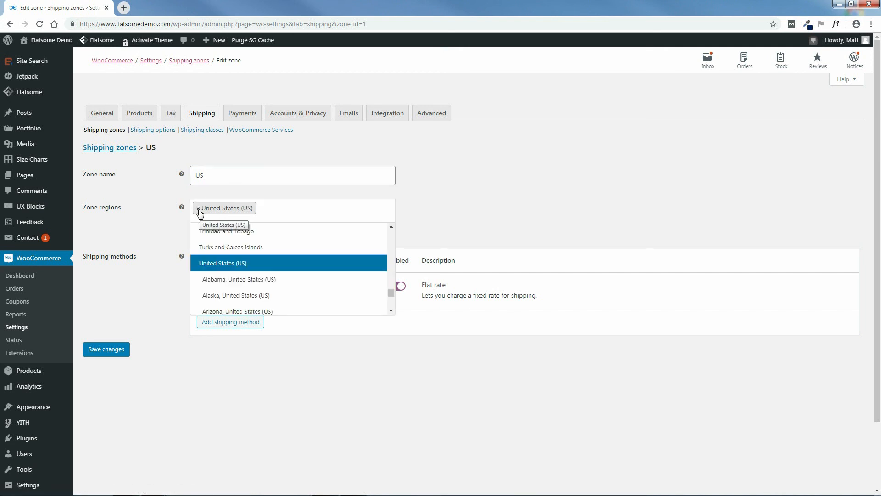
left_click(198, 209)
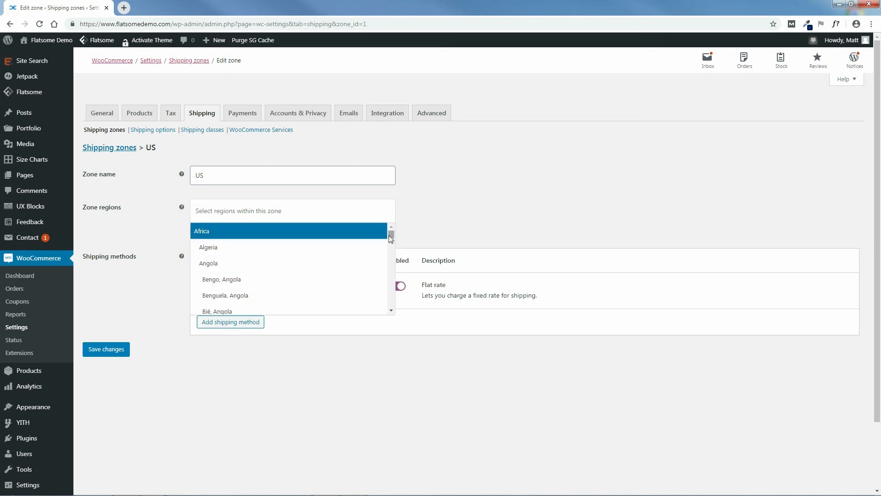
left_click(260, 209)
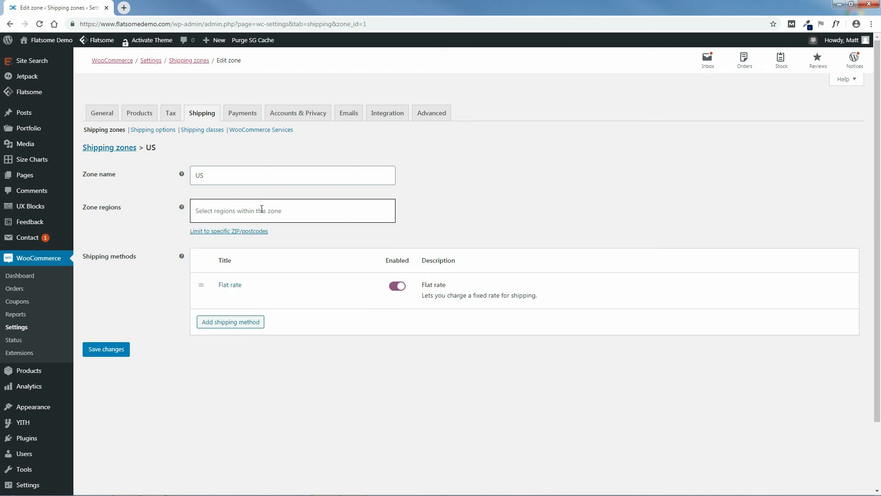
type("US")
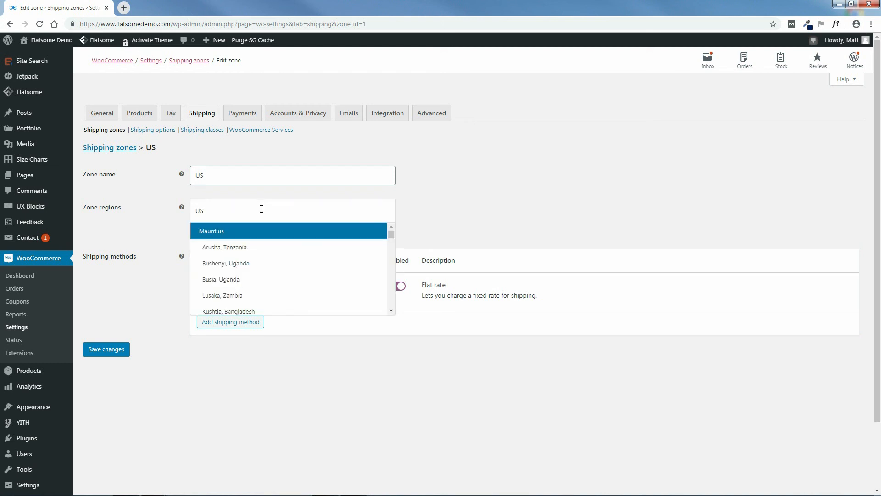
left_click_drag(393, 235, 399, 264)
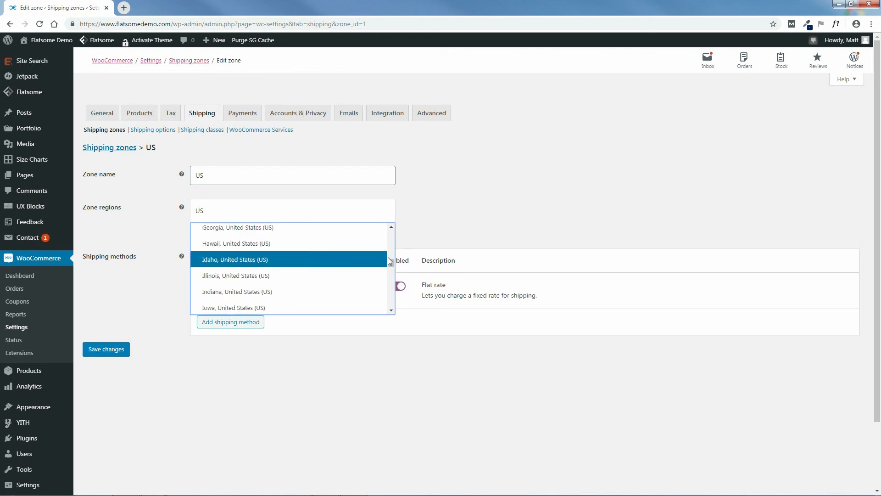
mouse_move(393, 262)
left_mouse_down()
mouse_move(394, 288)
mouse_move(392, 251)
left_mouse_up()
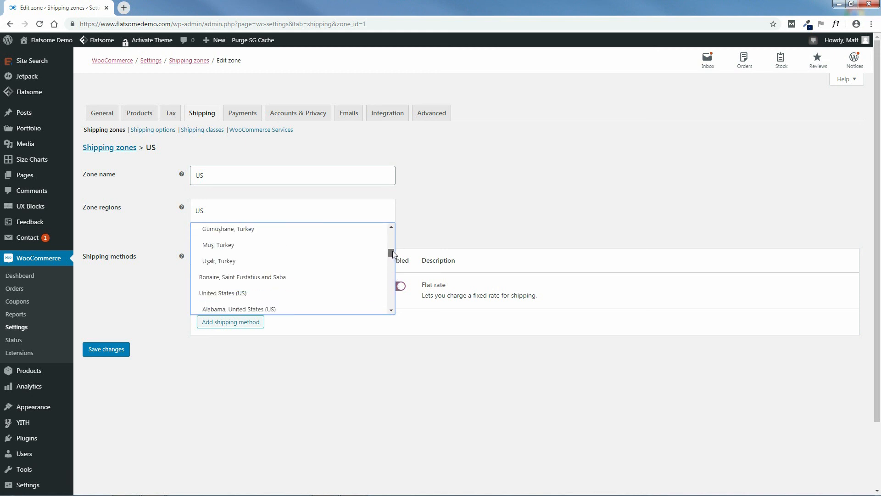
left_click(207, 292)
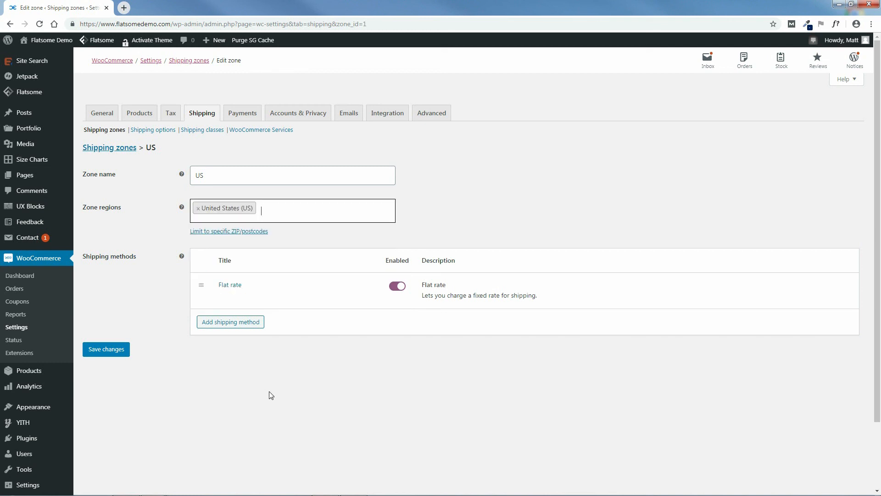
mouse_move(224, 297)
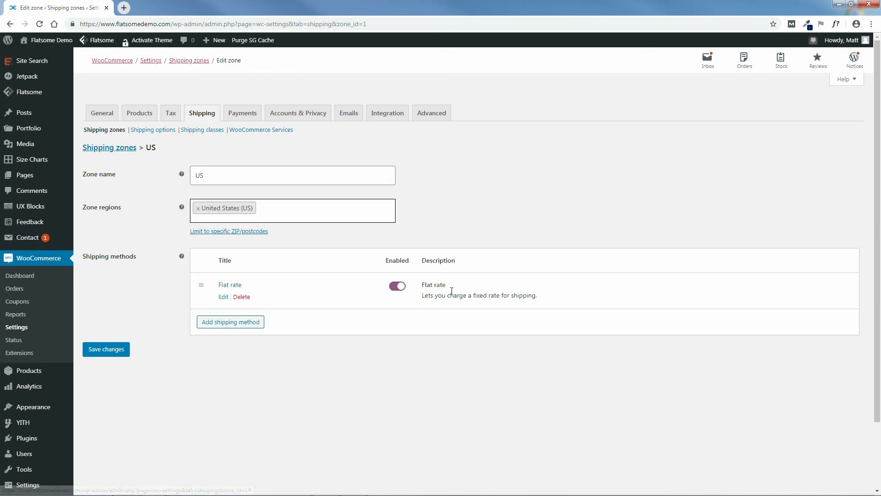
Set the Flat rate cost to 12, keep Tax status Taxable, and save.
left_click(223, 297)
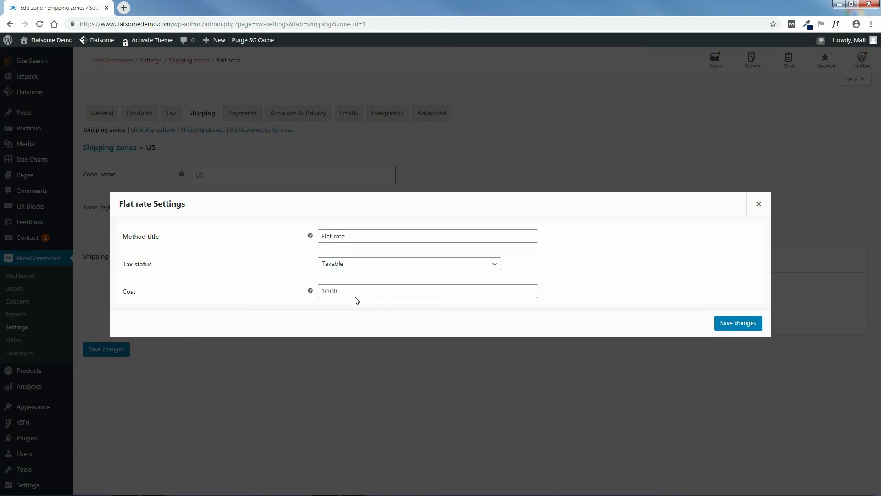
left_click_drag(345, 290, 296, 301)
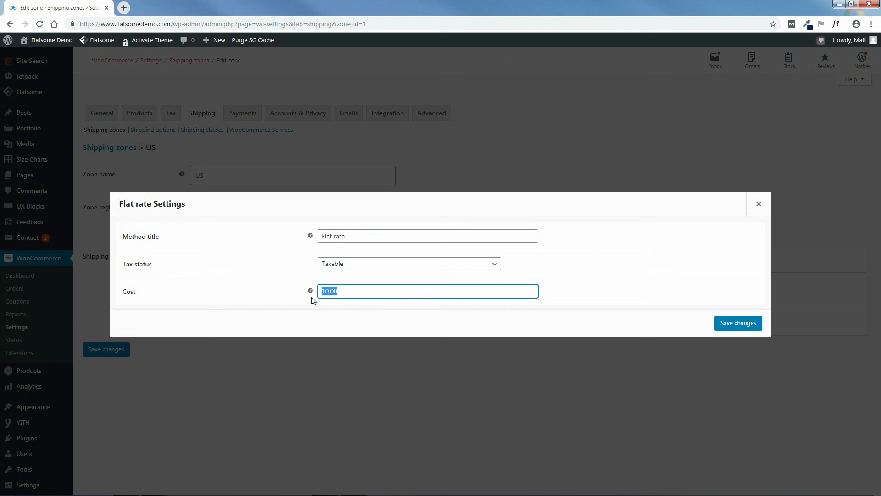
type("12")
left_click(348, 264)
left_click(350, 284)
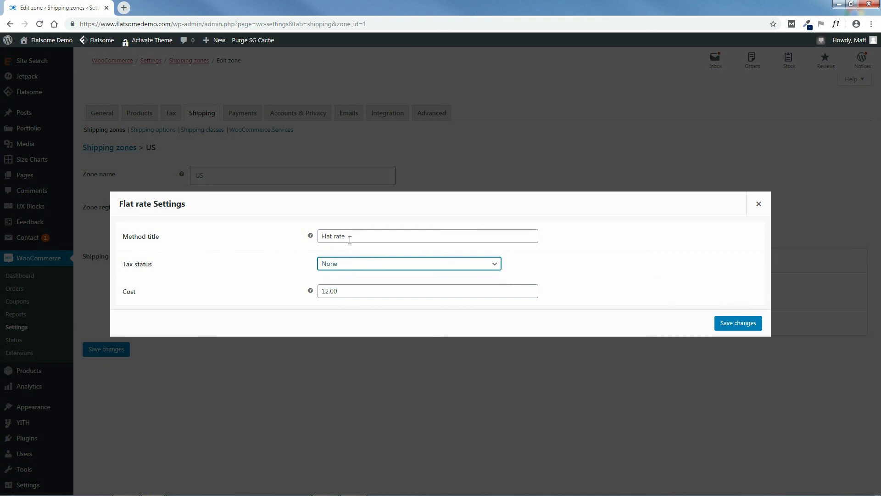
left_click(343, 265)
left_click(344, 274)
left_click(735, 324)
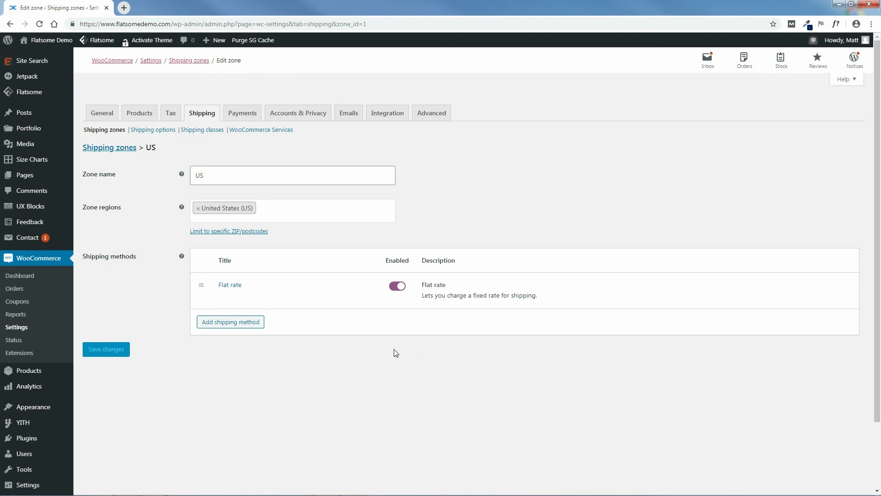
left_click(229, 322)
Add the Free shipping method to the US zone.
left_click(342, 270)
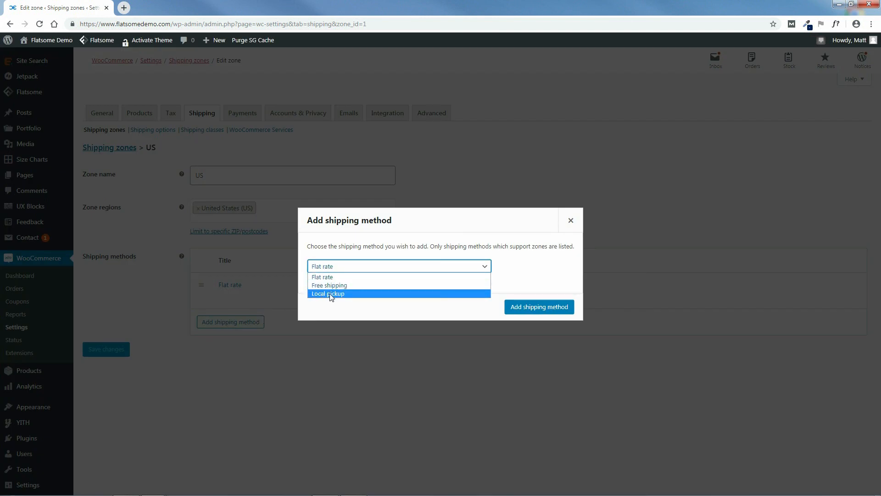
left_click(329, 286)
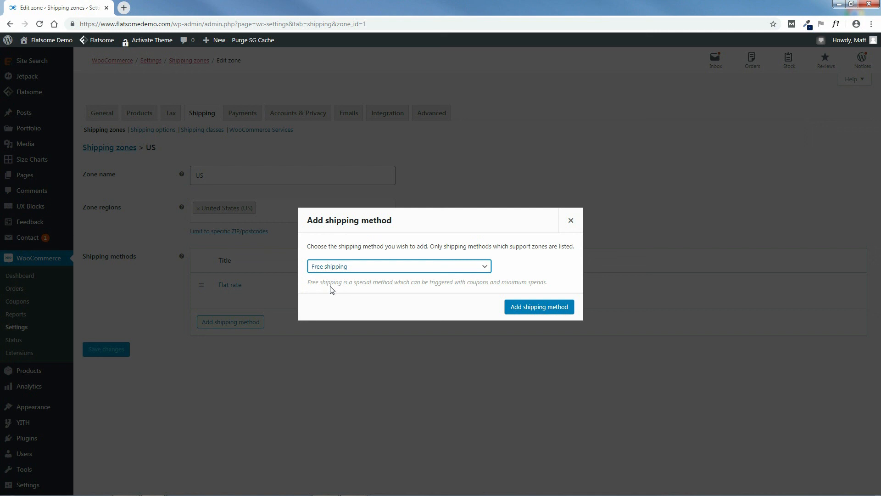
left_click(518, 309)
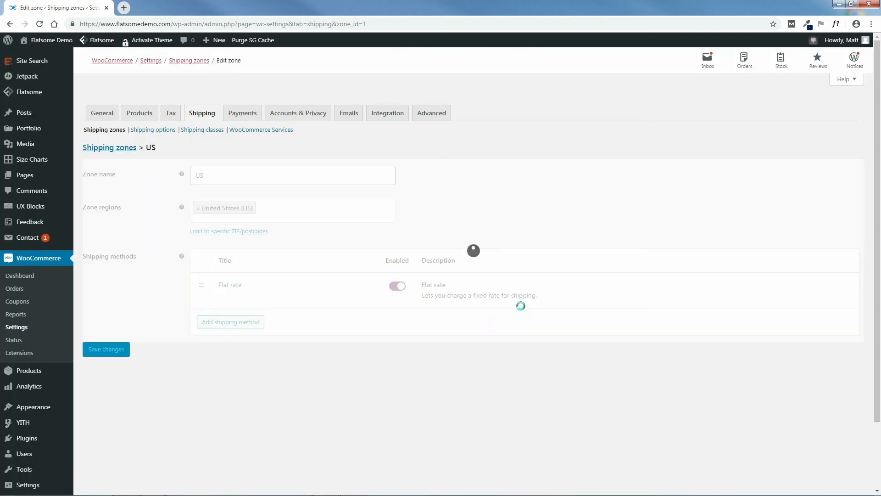
mouse_move(336, 329)
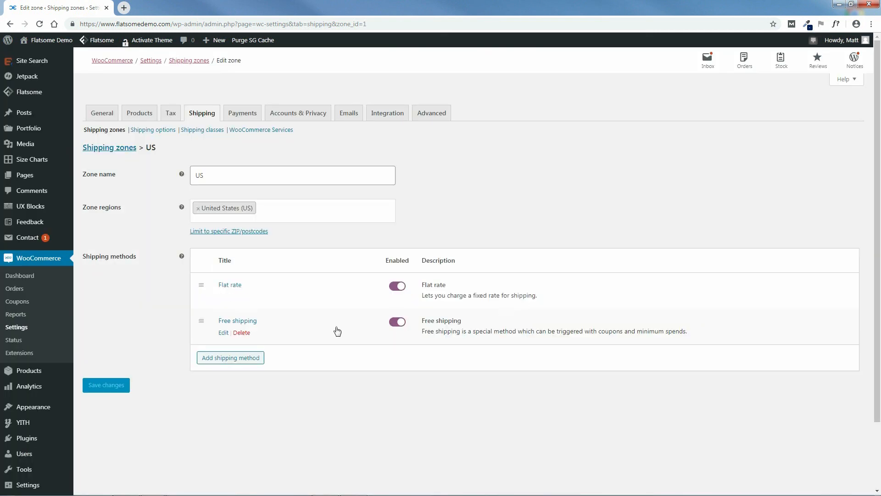
Require a minimum order amount of 35.00 for Free shipping and save.
left_click(223, 334)
left_click(350, 280)
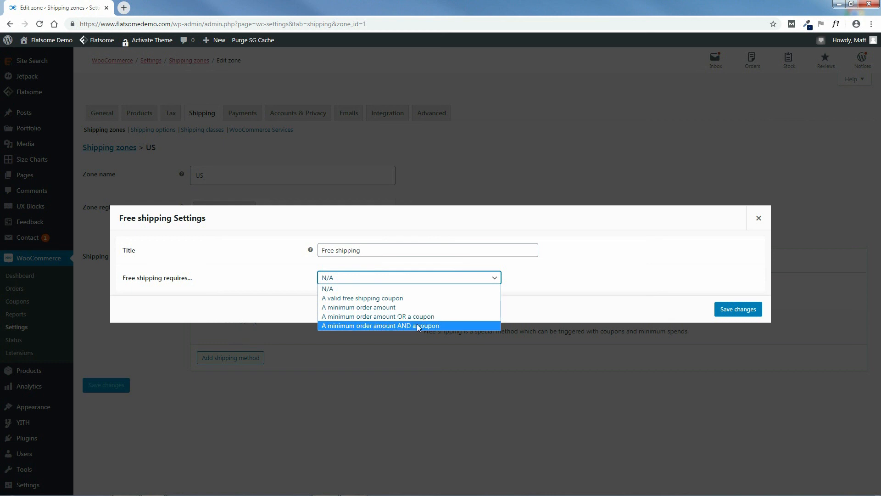
left_click(353, 312)
double_click(328, 290)
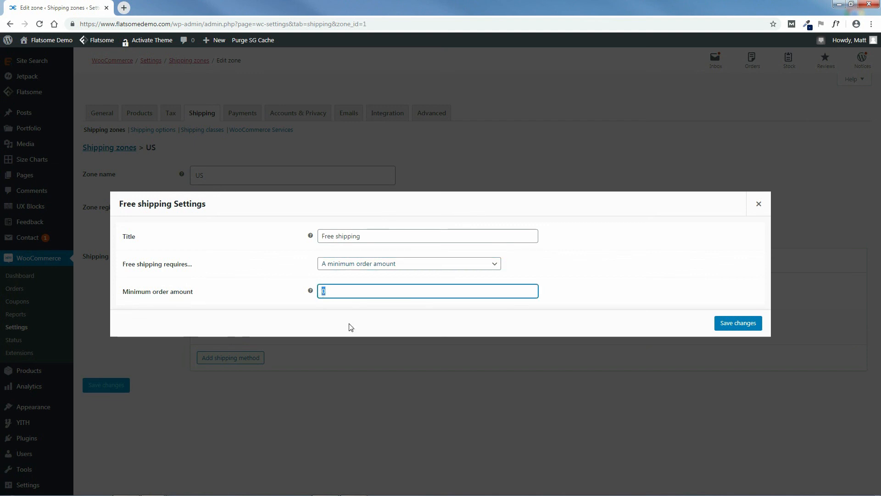
type("35.0")
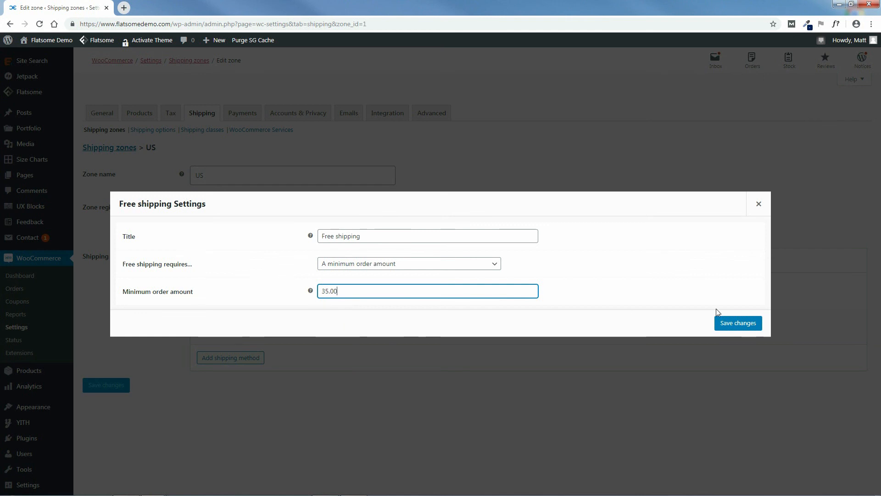
left_click(736, 323)
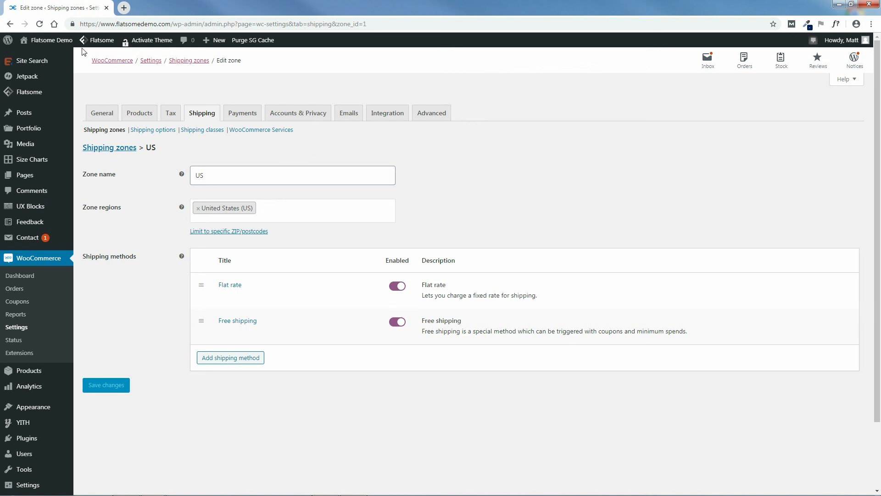
Open the storefront cart in a new tab and select Free shipping in Cart Totals.
mouse_move(41, 41)
left_click(35, 55, "ctrl")
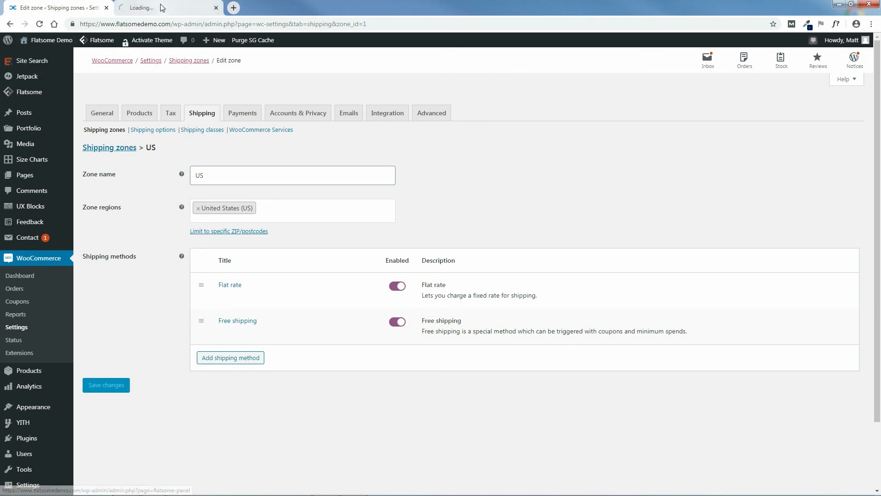
left_click(161, 7)
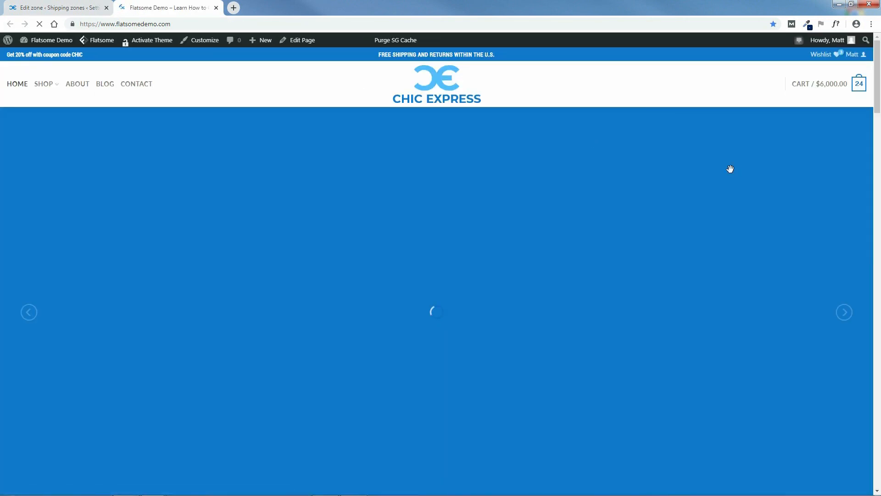
mouse_move(824, 87)
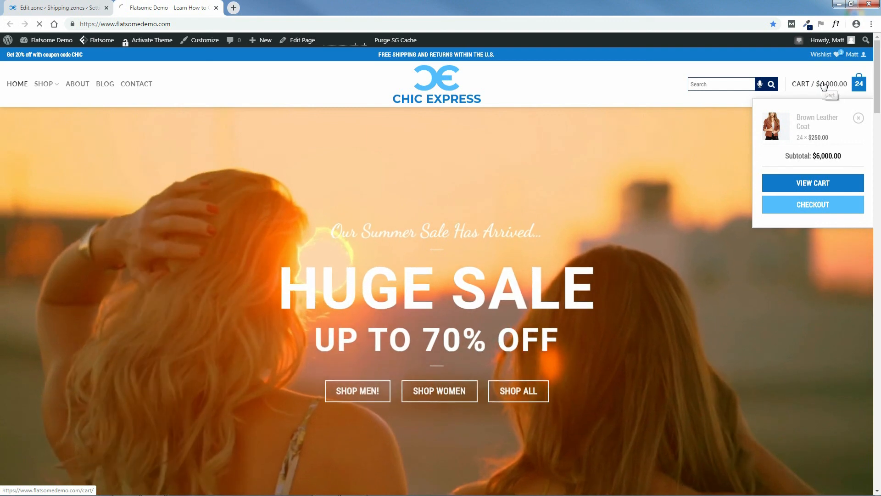
left_click(824, 86)
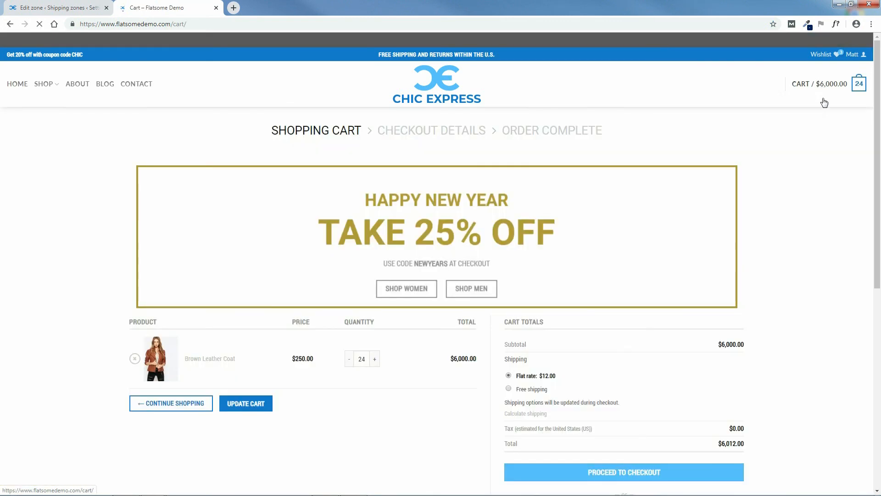
left_click_drag(880, 138, 880, 178)
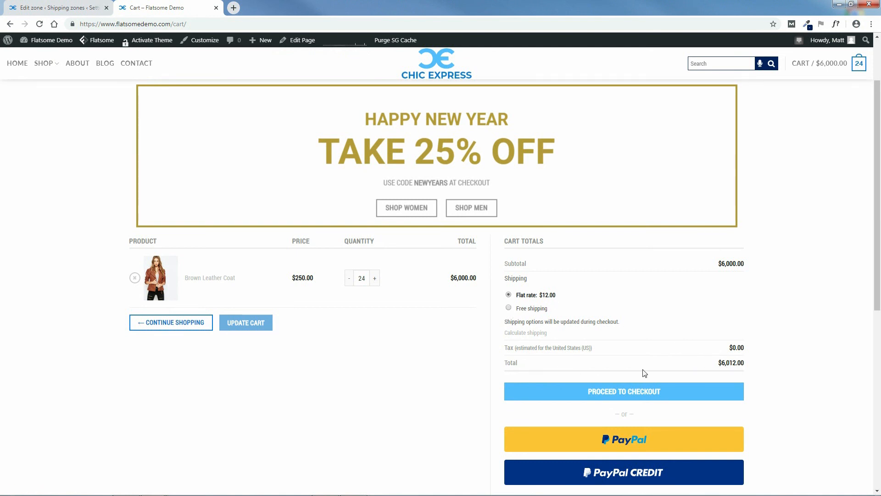
left_click(509, 308)
At checkout, set the billing state to California and enter ZIP code 90210.
left_click(629, 393)
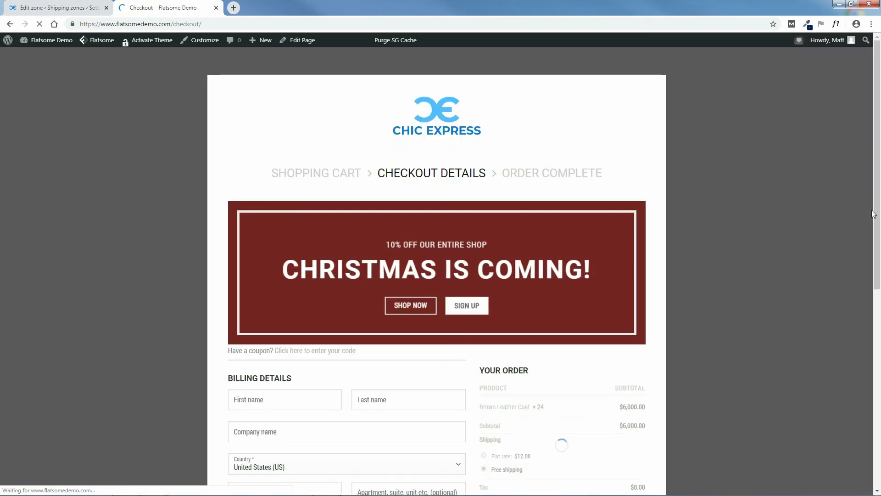
left_click_drag(877, 152, 880, 291)
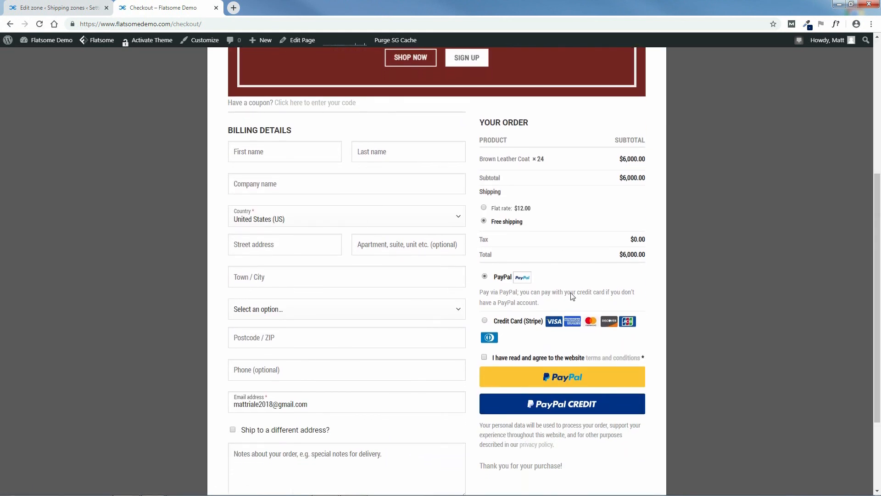
left_click(275, 312)
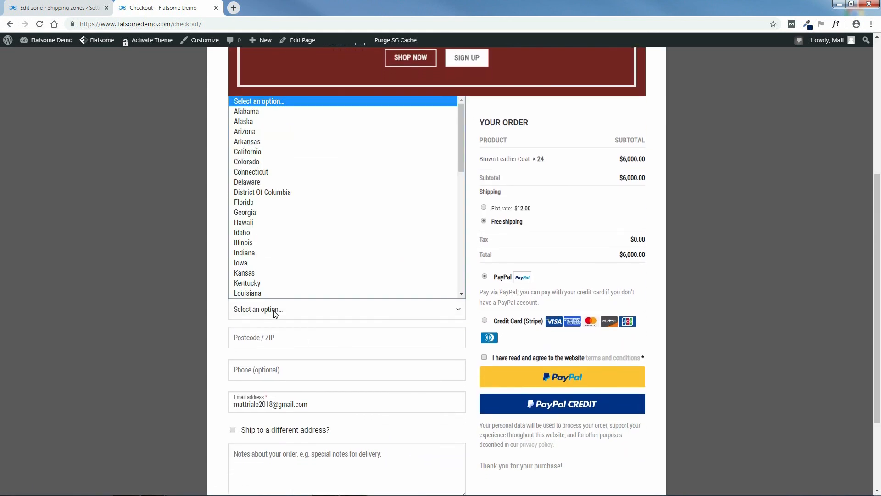
left_click(260, 153)
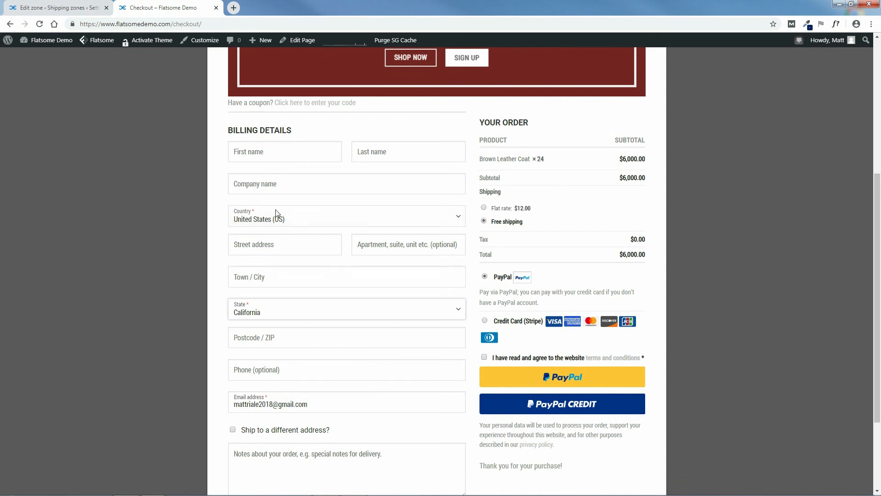
left_click(290, 336)
type("90210")
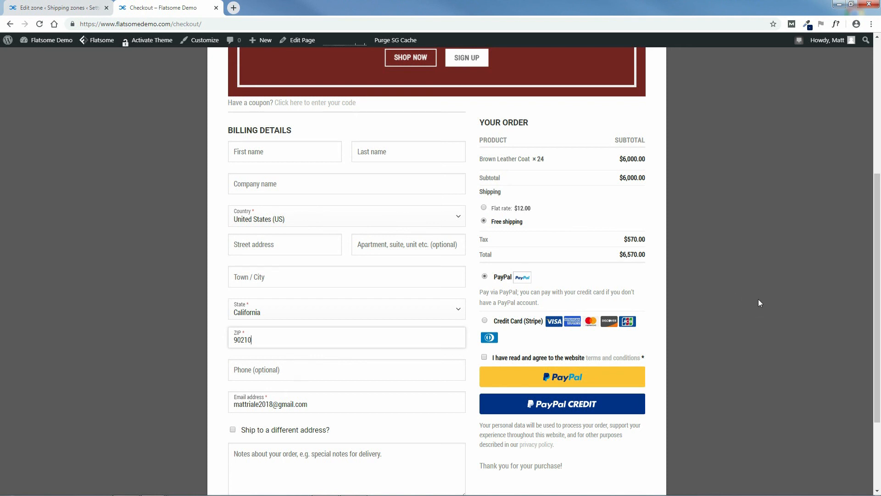
left_click_drag(878, 297, 880, 249)
mouse_move(876, 296)
left_mouse_down()
mouse_move(879, 307)
mouse_move(875, 290)
left_mouse_up()
left_click(96, 222)
Enable PayPal Standard on the Payments page and open its settings.
left_click(55, 8)
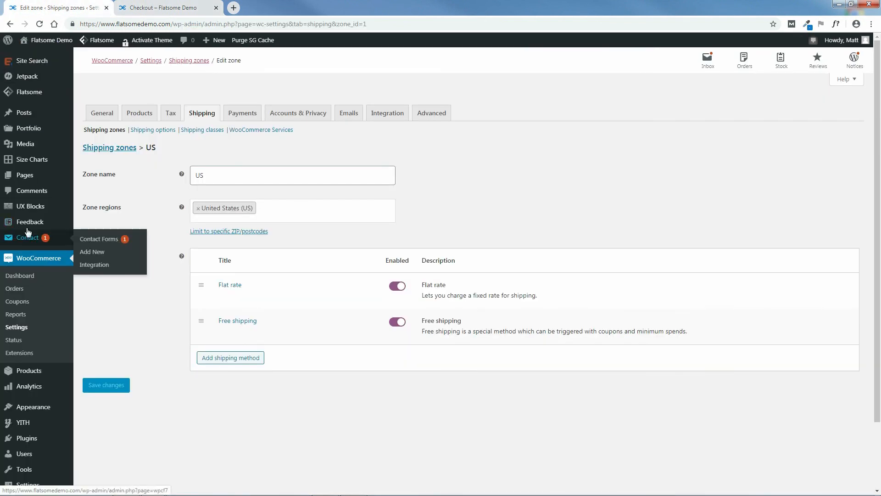
left_click(242, 115)
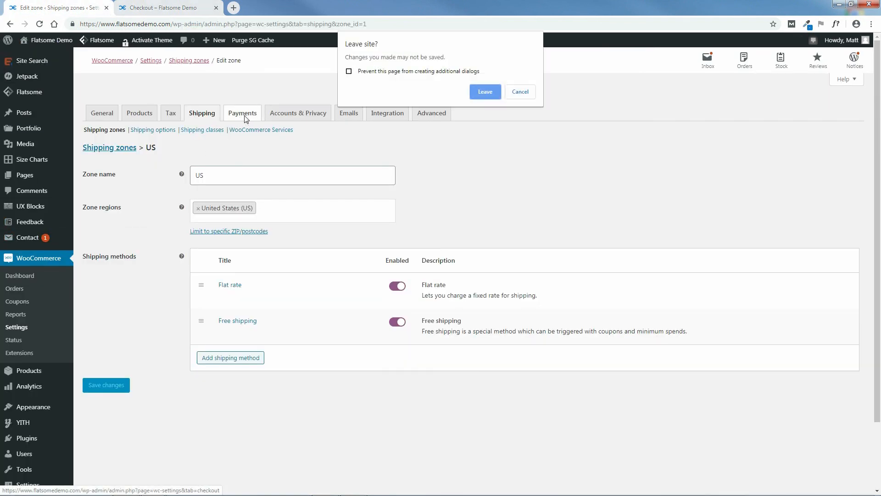
left_click(486, 92)
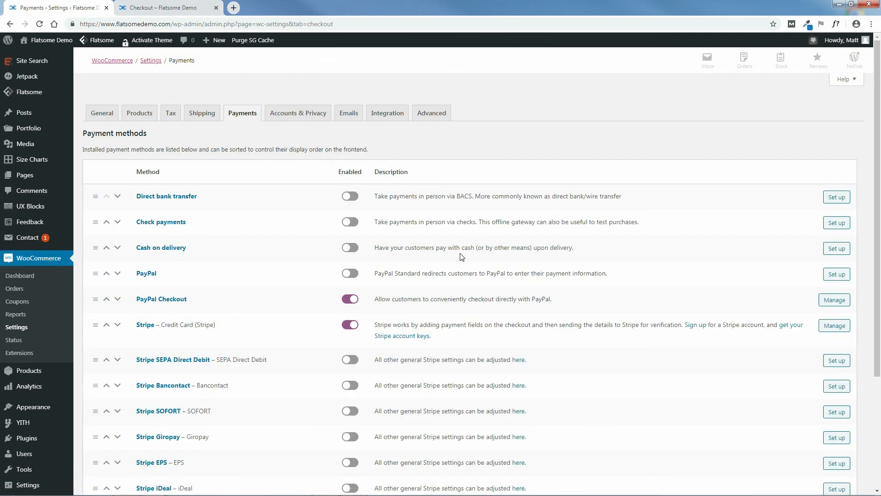
left_click(348, 275)
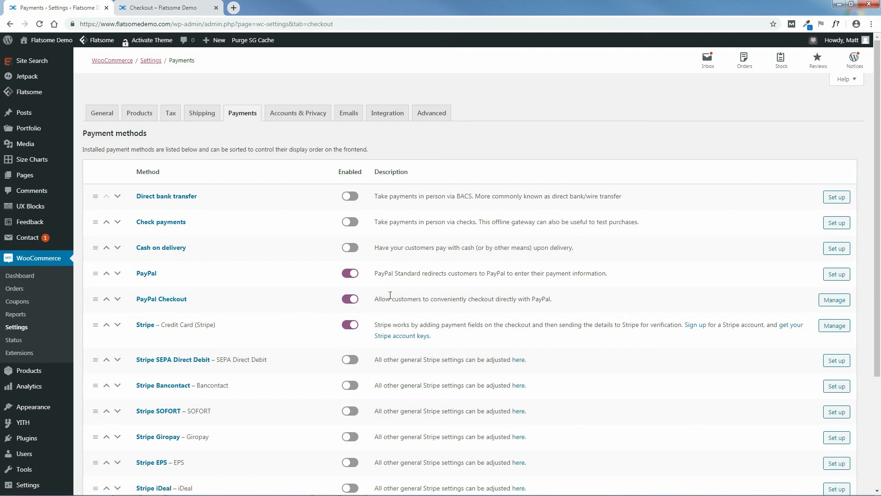
left_click(835, 276)
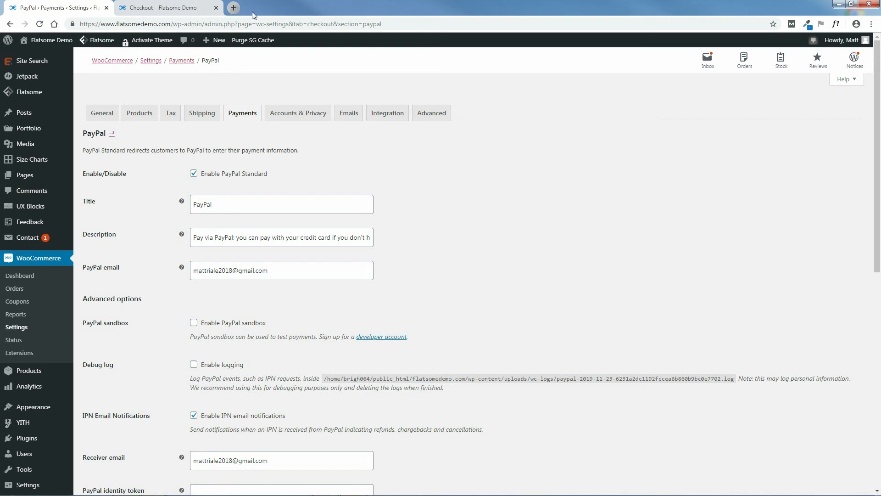
left_click(233, 8)
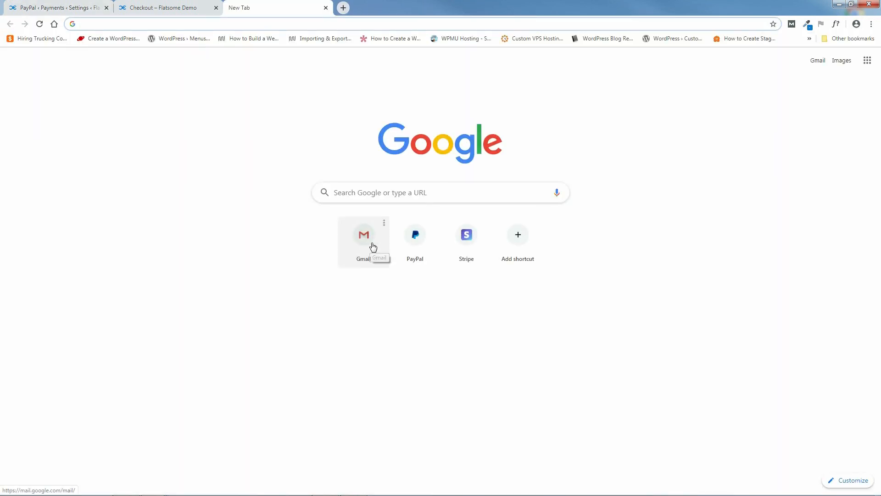
Open the PayPal website and start a Business Account sign-up.
left_click(411, 195)
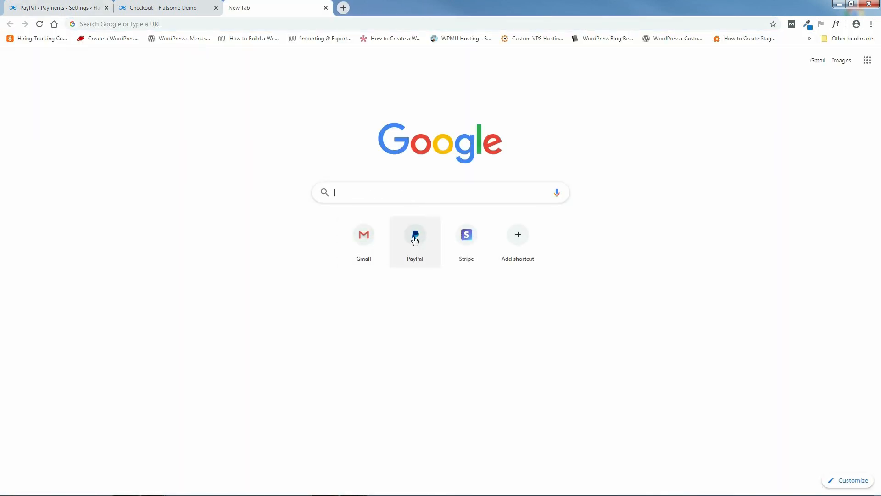
left_click(414, 237)
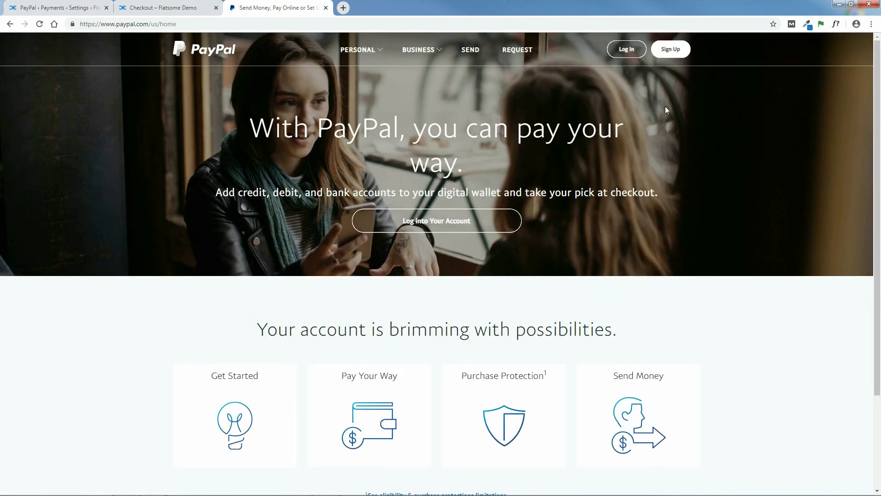
left_click(671, 50)
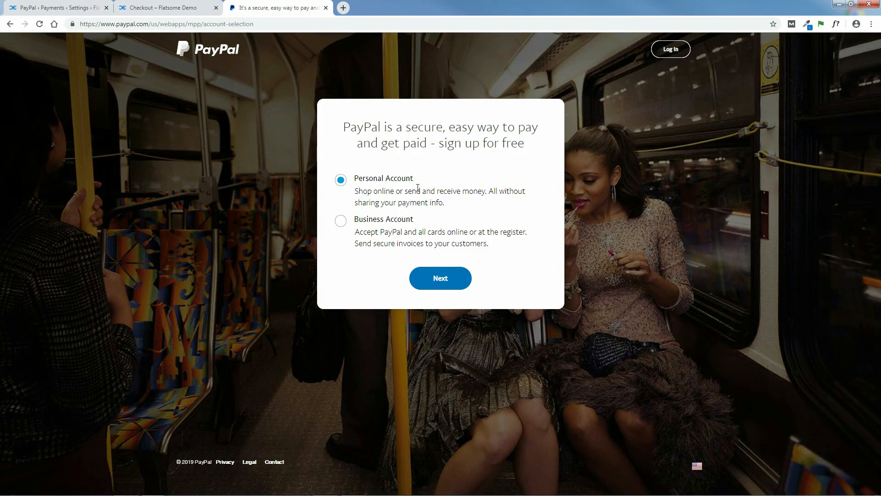
left_click(389, 221)
left_click(384, 181)
left_click(389, 222)
Load PayPal's business product-selection page, choose Payments Standard, then close the tab.
left_click_drag(271, 24, 72, 24)
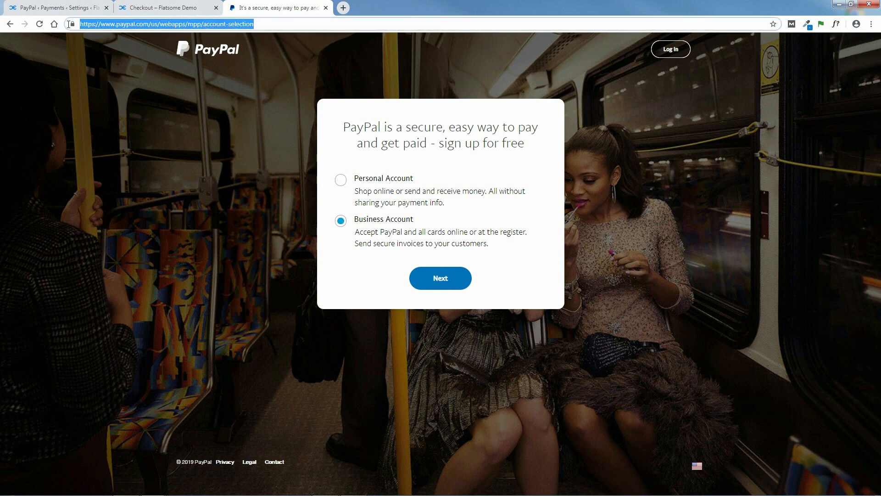
right_click(128, 26)
left_click(149, 67)
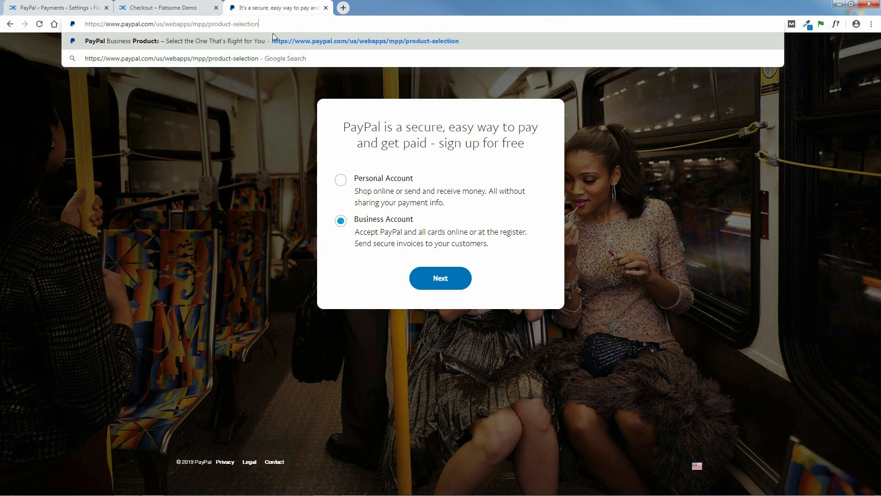
key("Return")
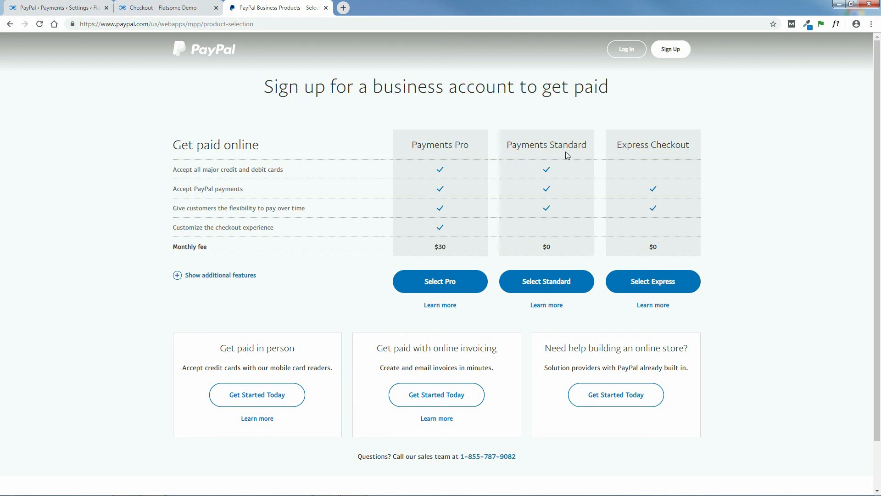
left_click(201, 275)
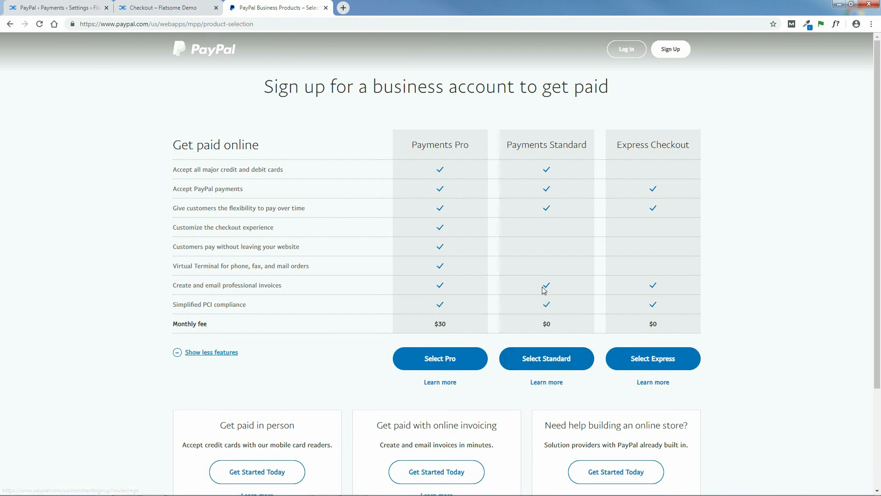
left_click(541, 360)
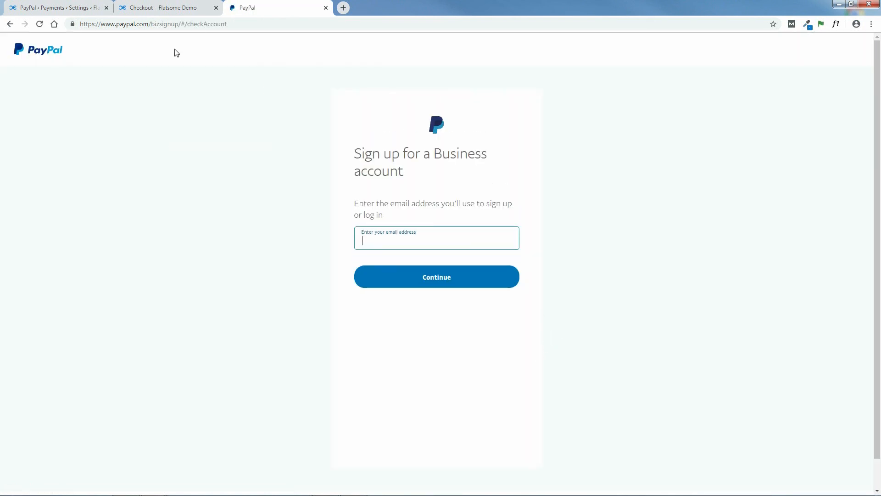
left_click(325, 7)
Keep the existing PayPal email and save the PayPal Standard settings.
left_click_drag(280, 269, 192, 274)
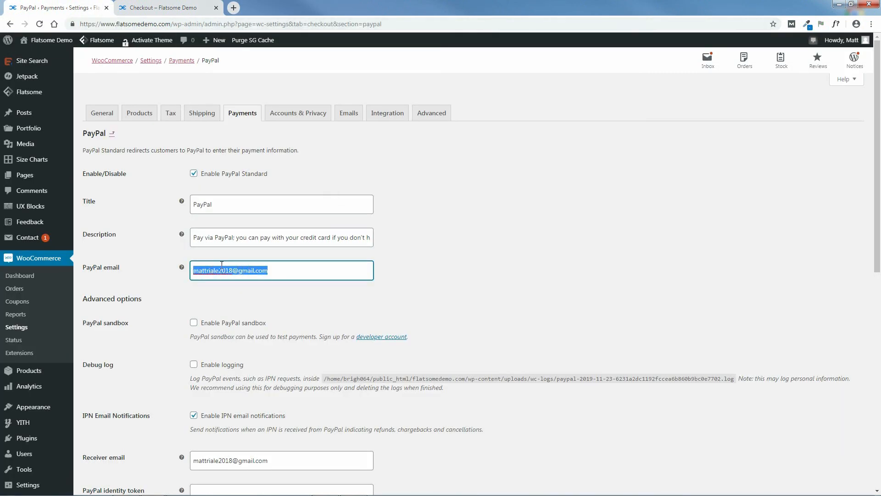
left_click(529, 263)
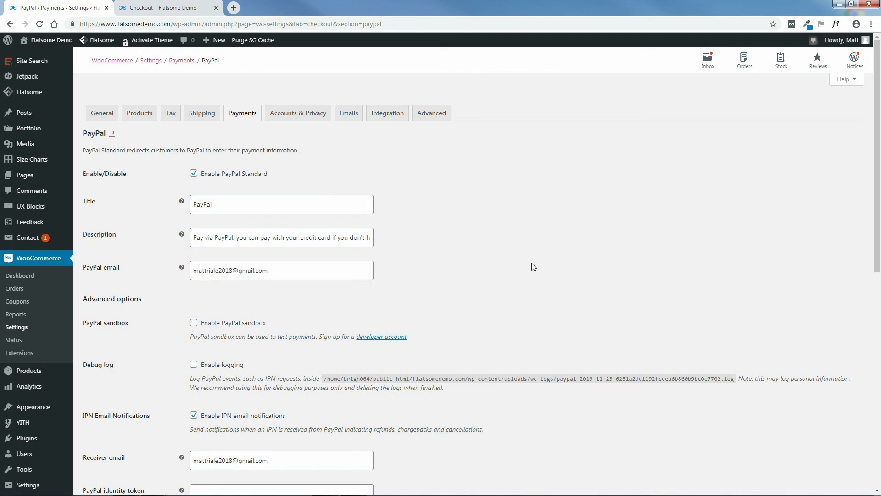
scroll(529, 264, "down", 9)
left_click(109, 453)
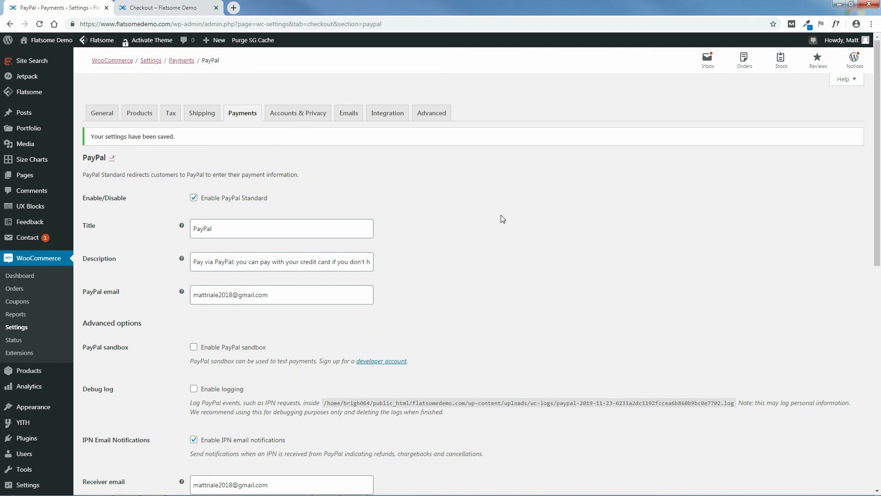
Open the Stripe payment settings from the Payments list, then a new browser tab.
left_click(243, 116)
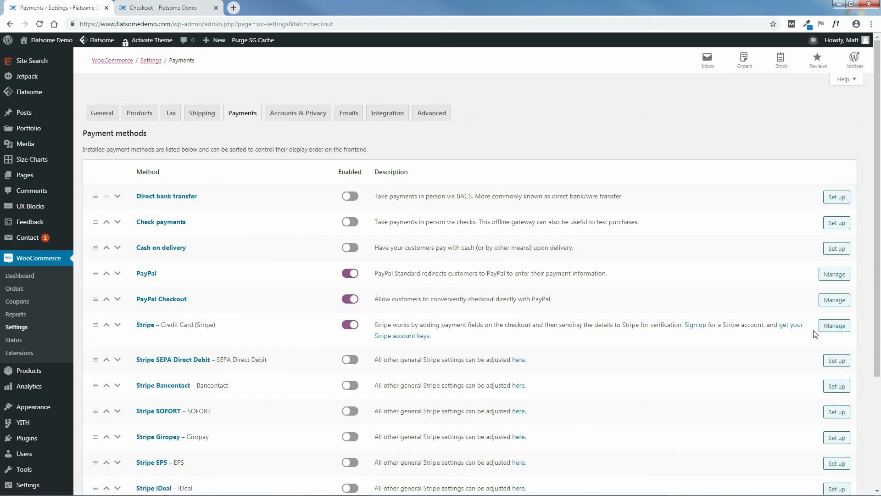
left_click(833, 332)
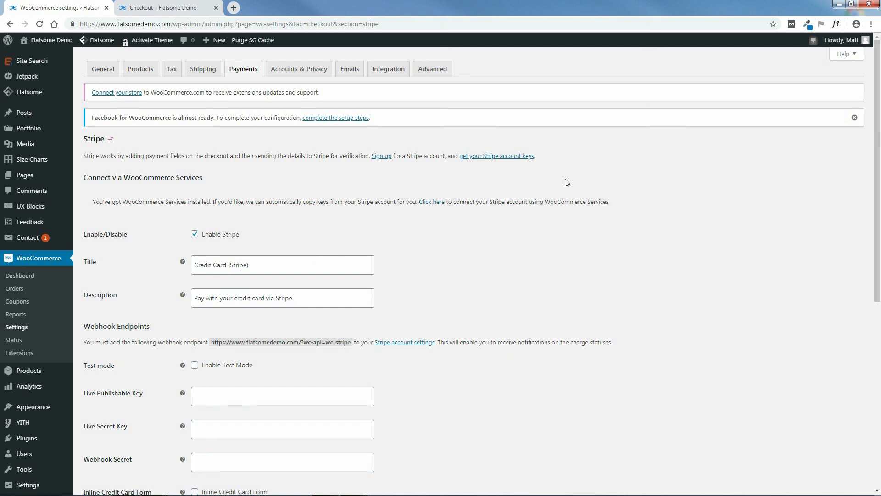
left_click(234, 7)
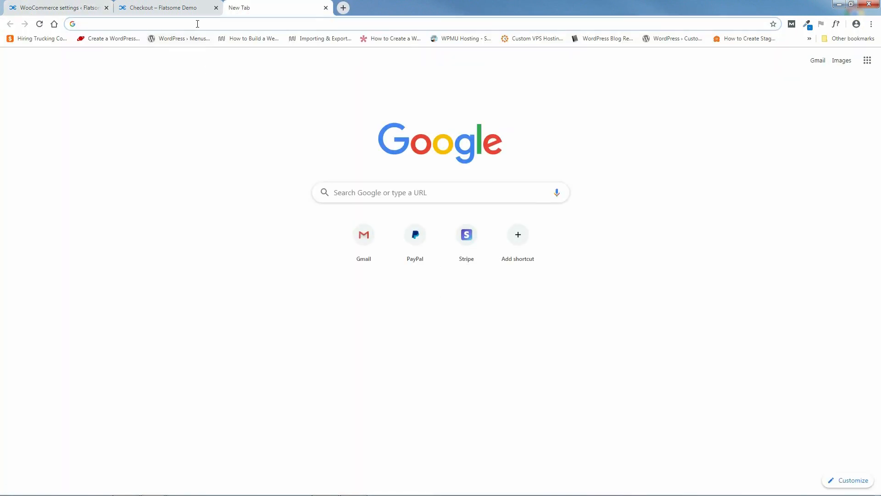
Go to the Stripe Dashboard and create a new account named Flatsome from the account switcher.
left_click(468, 239)
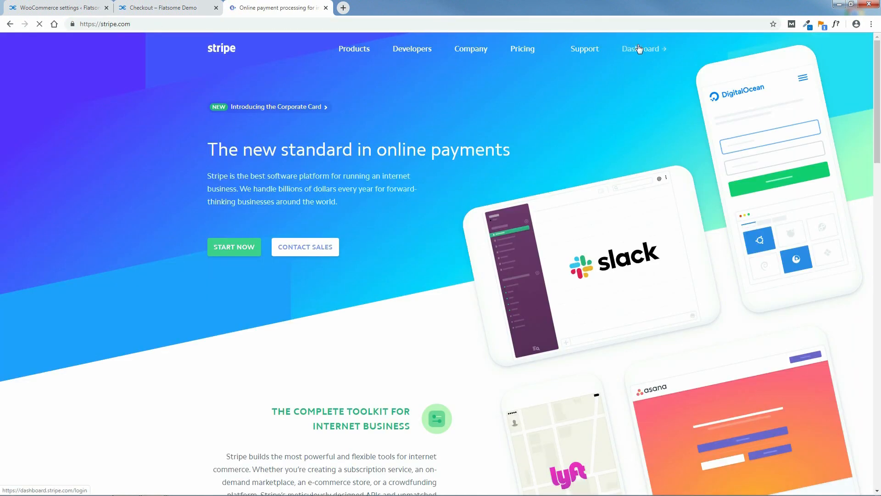
left_click(638, 54)
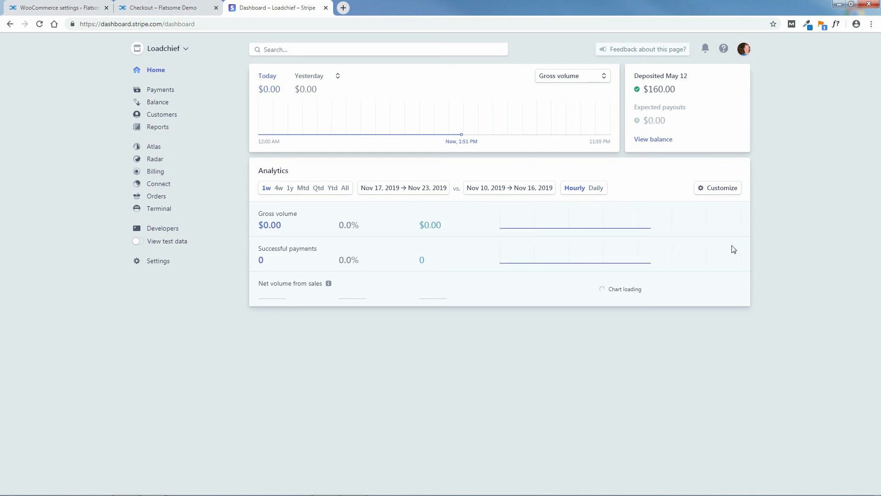
left_click(173, 51)
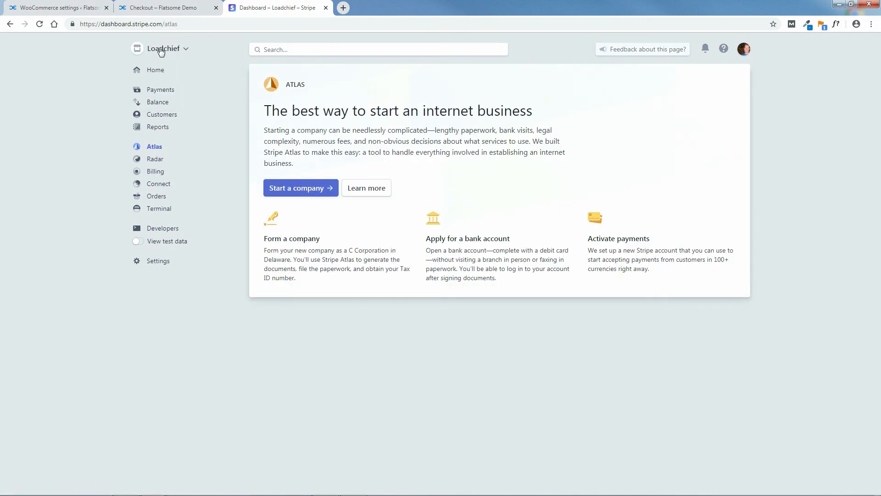
left_click(162, 49)
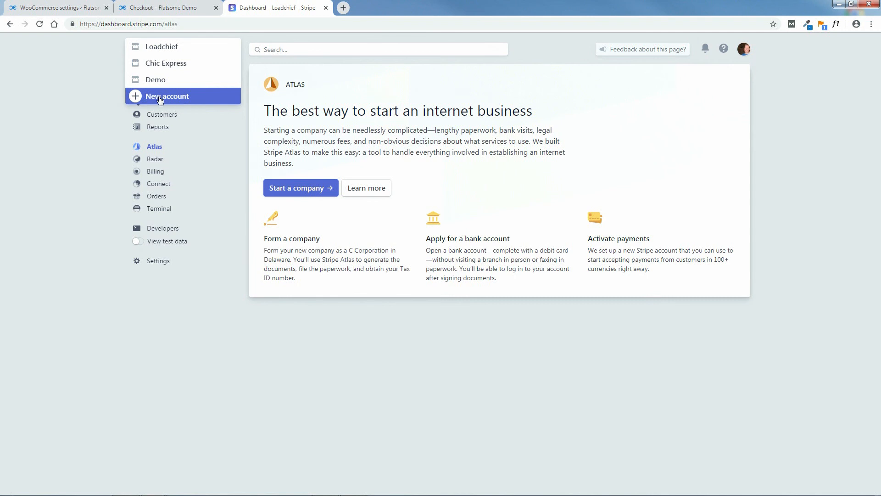
left_click(159, 97)
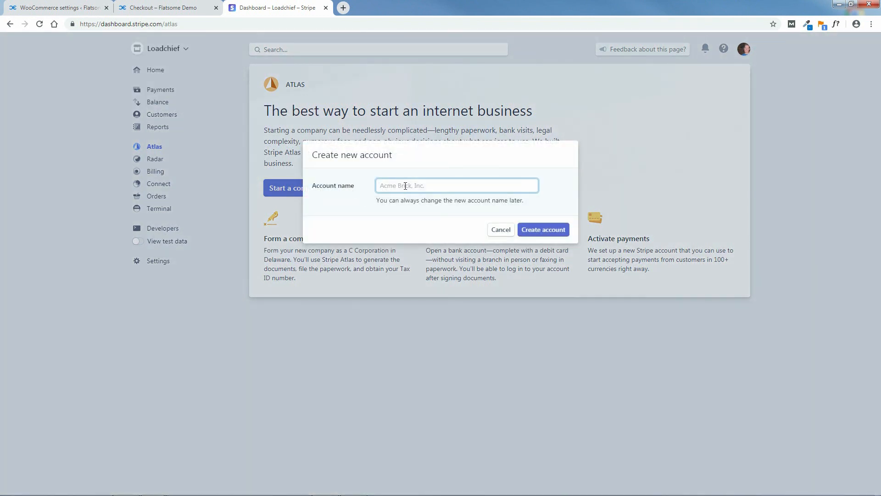
type("Flatsome")
left_click(546, 230)
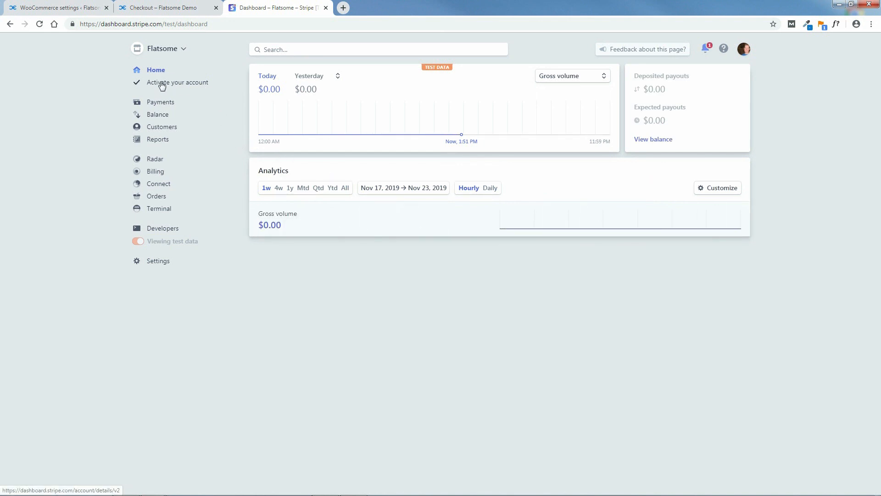
Review the Flatsome activation form's representative, statement, bank details and two-step authentication sections.
left_click(179, 83)
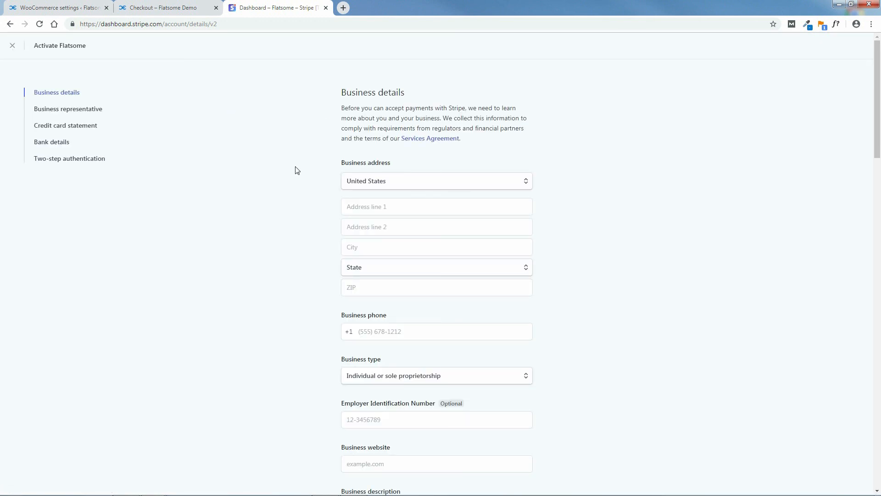
scroll(875, 106, "down", 2)
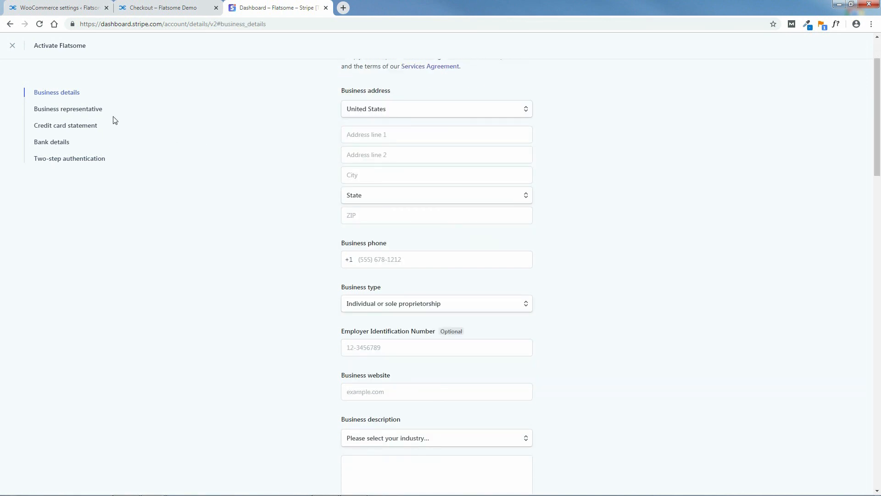
left_click(82, 114)
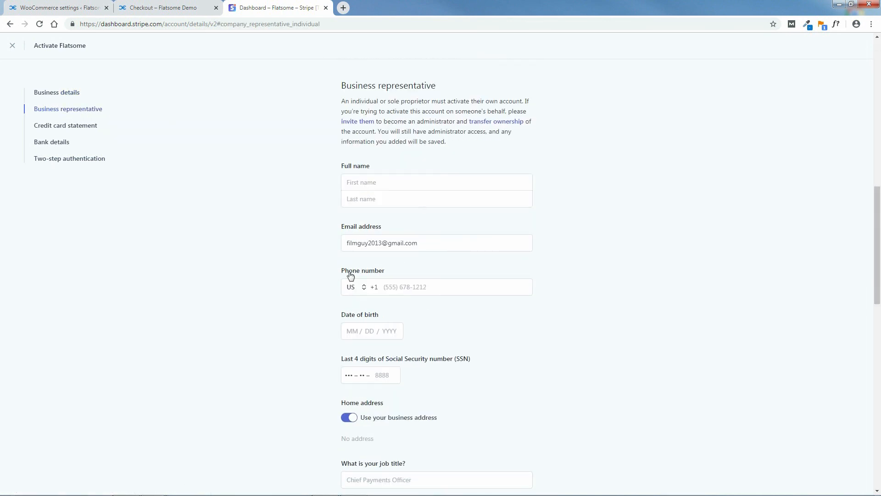
left_click(67, 127)
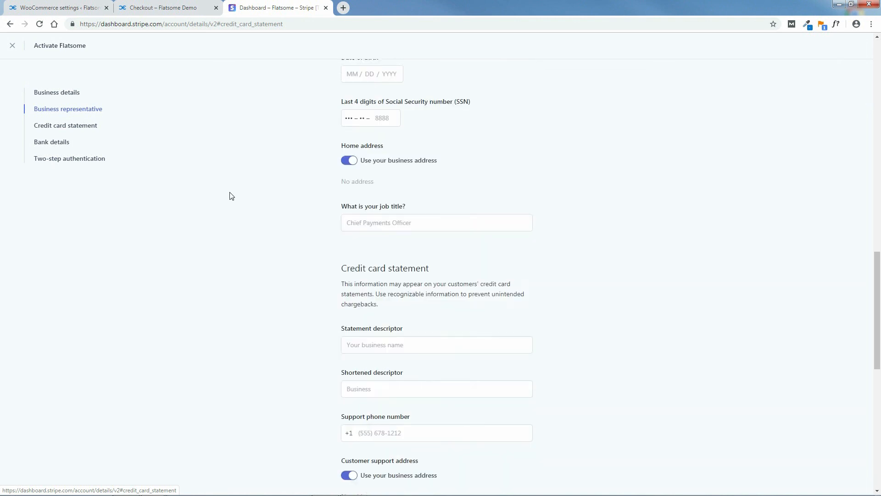
left_click(52, 142)
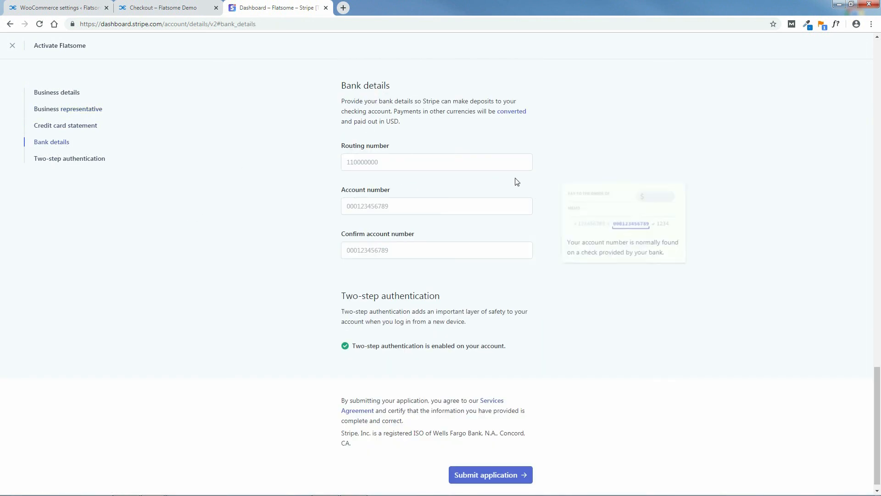
left_click(351, 170)
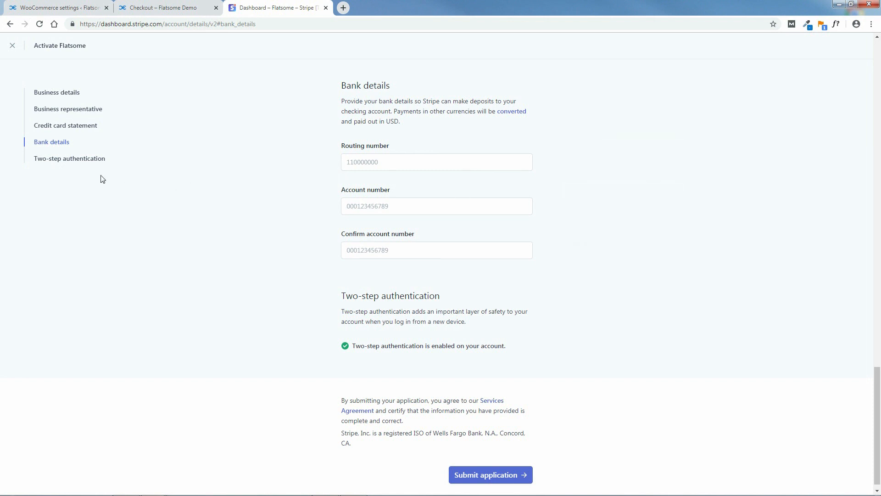
left_click(83, 165)
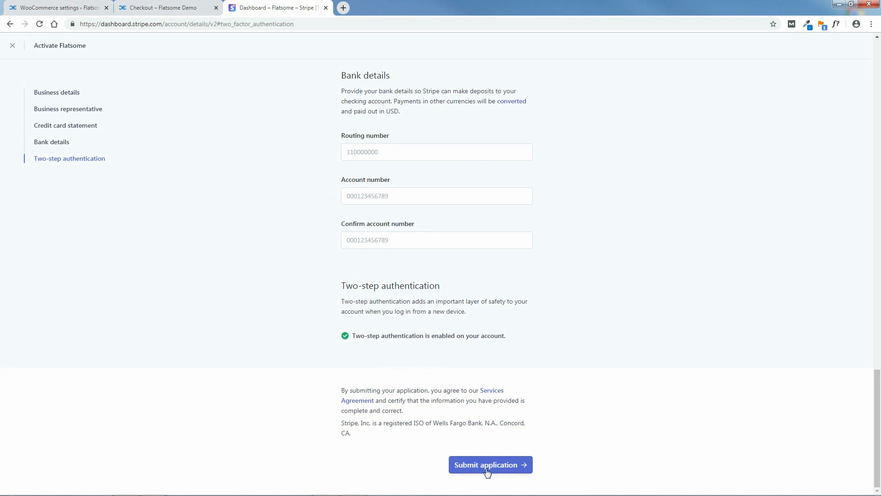
Close the activation form unsubmitted and switch to the Loadchief account.
left_click_drag(878, 373, 880, 67)
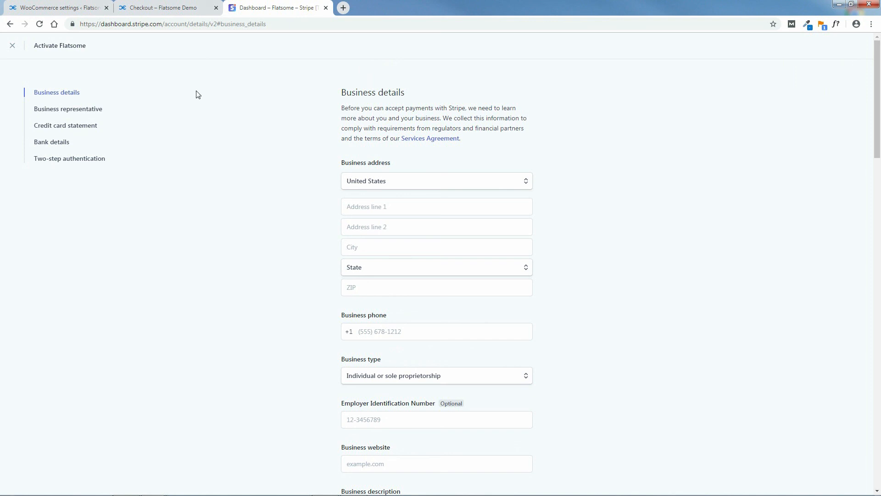
left_click(12, 46)
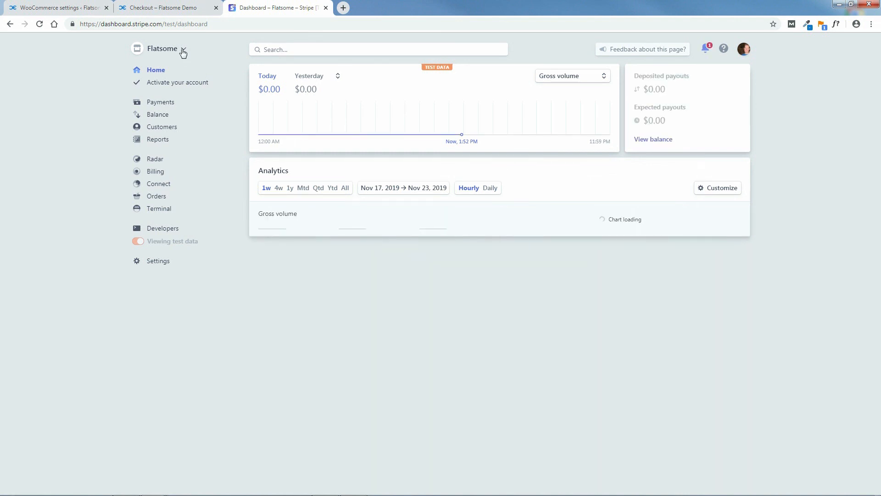
left_click(183, 50)
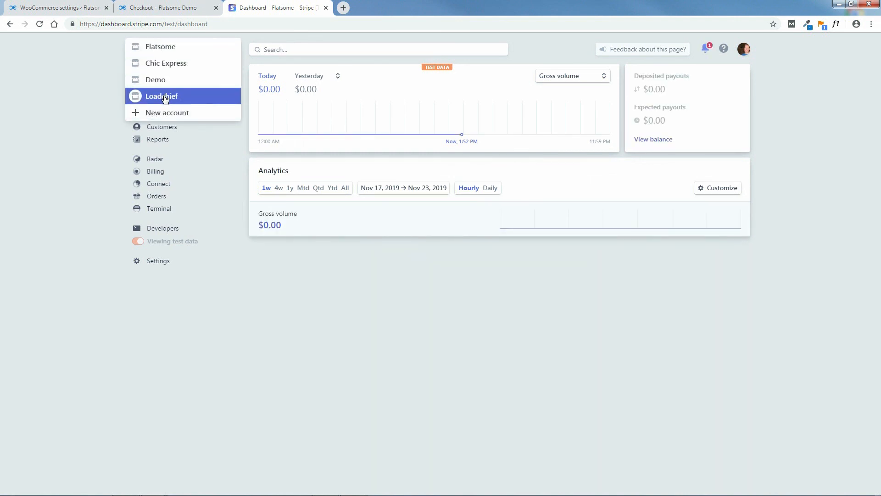
left_click(164, 95)
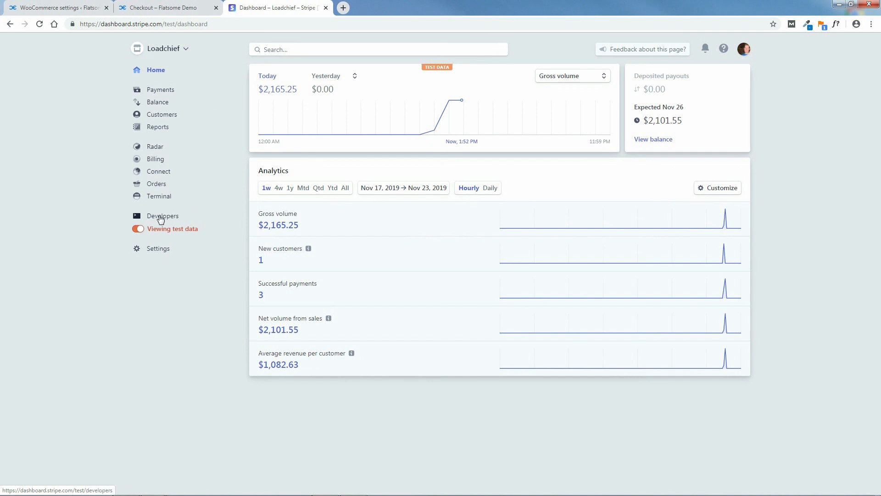
Open Loadchief's test API keys under Developers and select the publishable key.
left_click(160, 218)
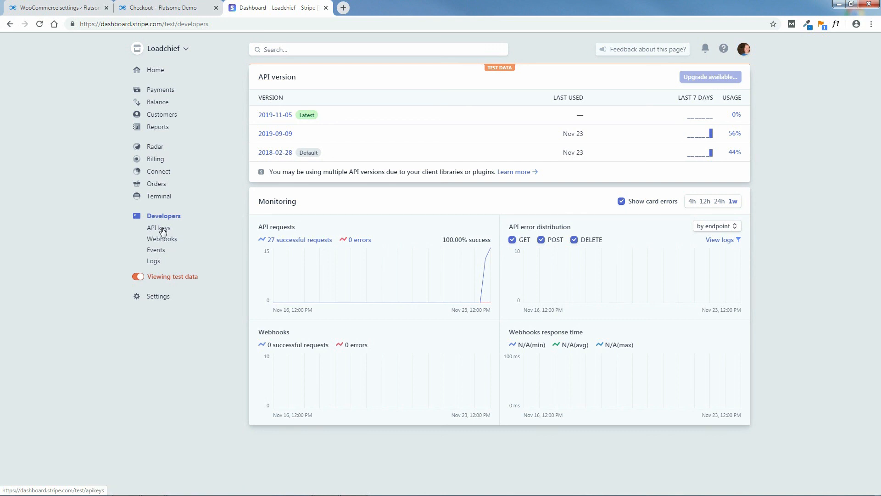
left_click(139, 277)
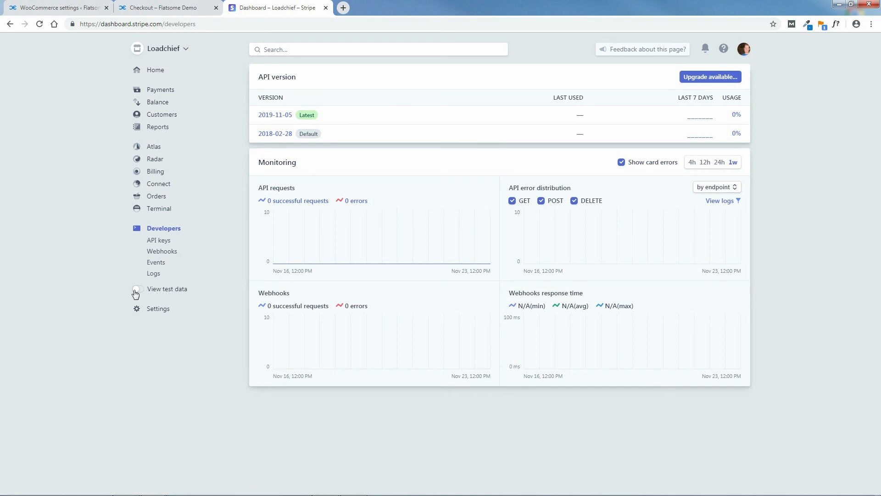
left_click(136, 292)
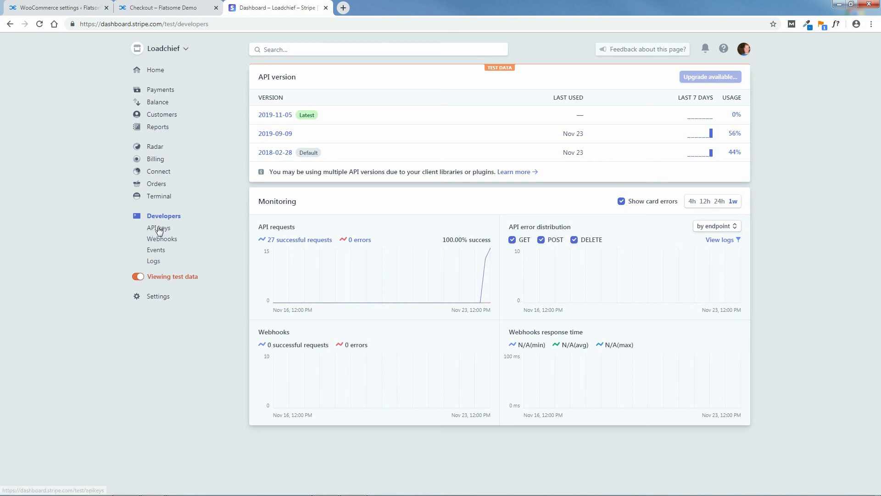
left_click(157, 228)
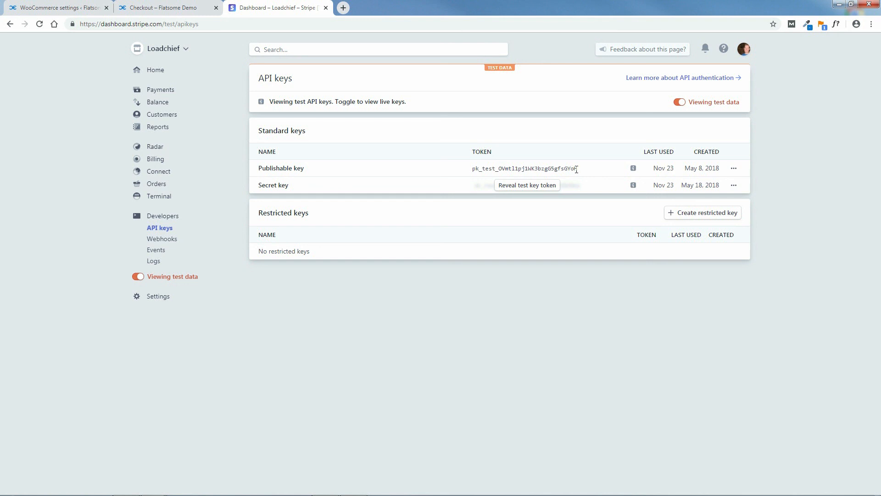
left_click_drag(574, 169, 478, 168)
Copy the Stripe test publishable key and return to WooCommerce's Stripe settings.
left_click(582, 171)
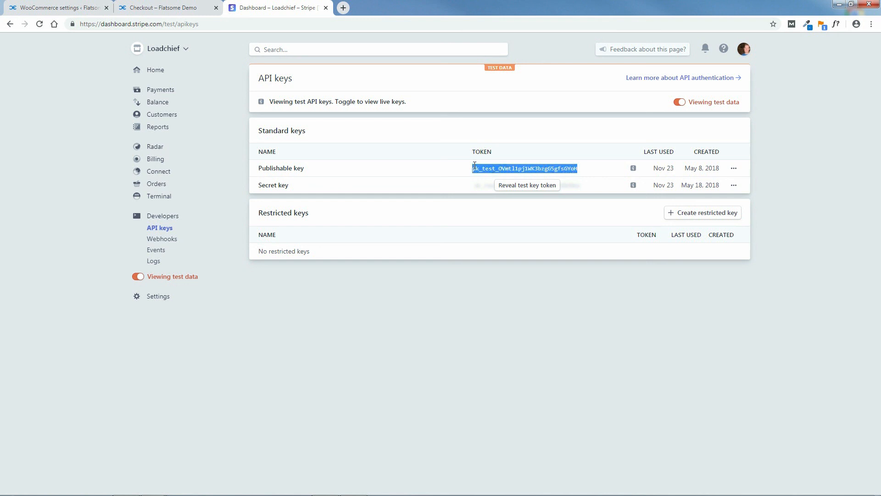
right_click(479, 169)
left_click(488, 173)
left_click(48, 7)
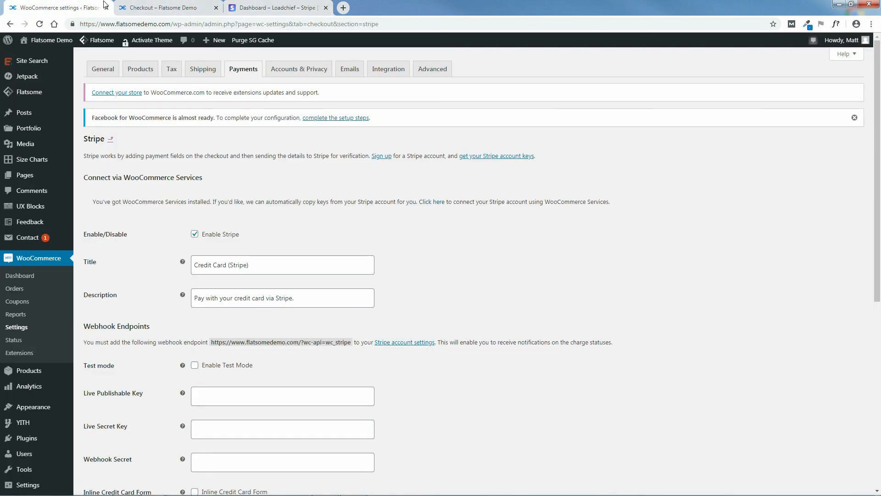
left_click(150, 7)
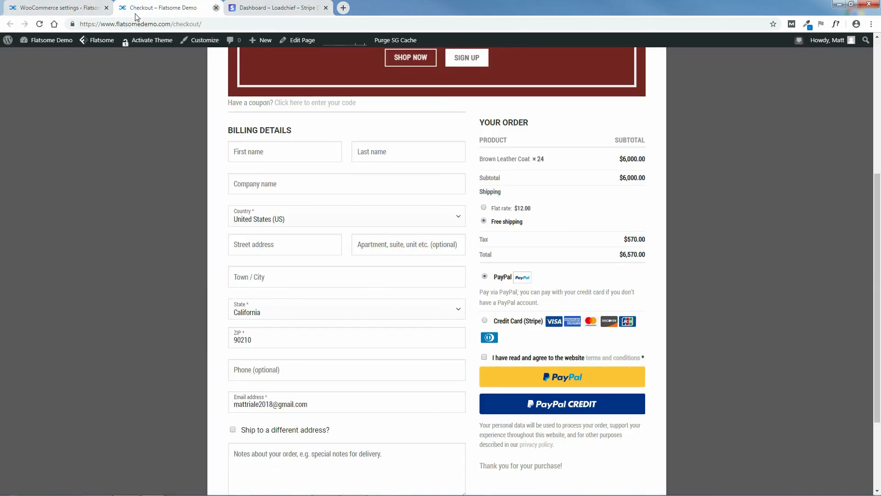
left_click(216, 8)
left_click(65, 9)
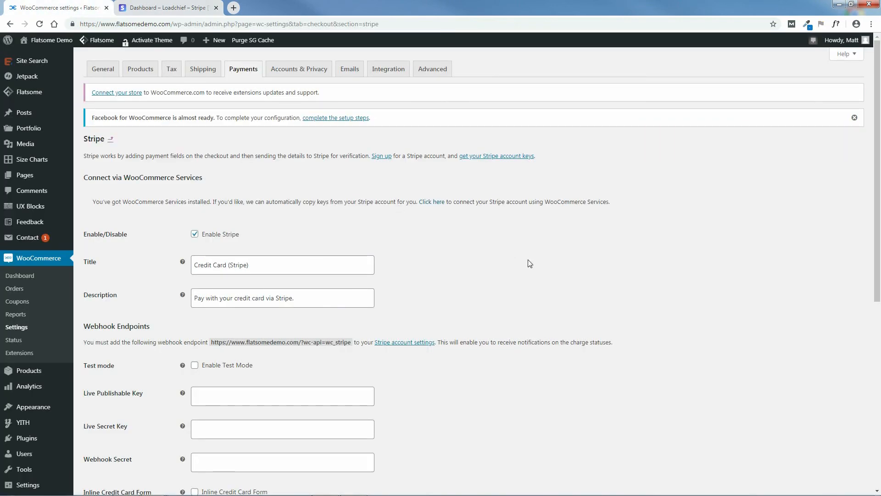
Enable Stripe test mode and paste the key into Test Publishable Key.
left_click_drag(880, 214, 880, 323)
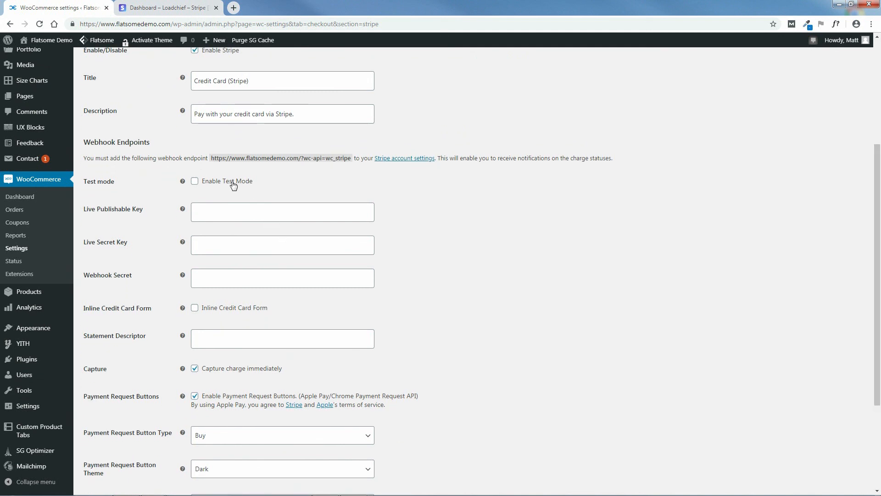
left_click(196, 182)
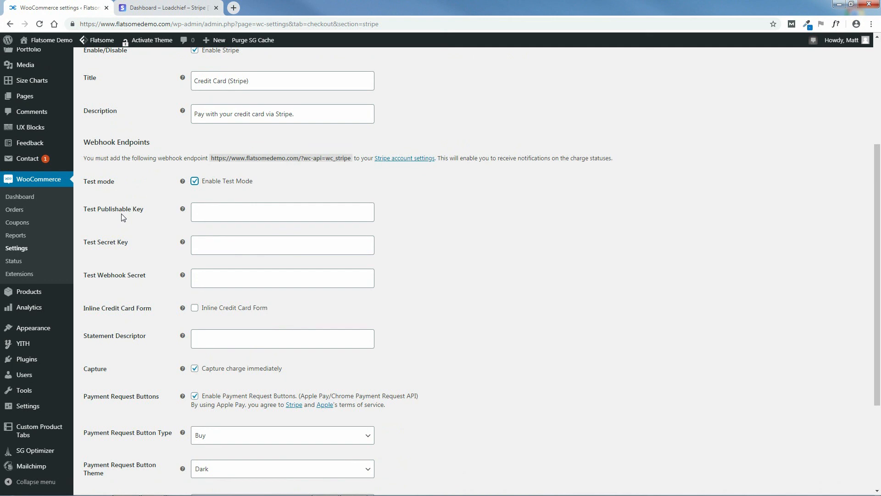
left_click(213, 213)
right_click(213, 214)
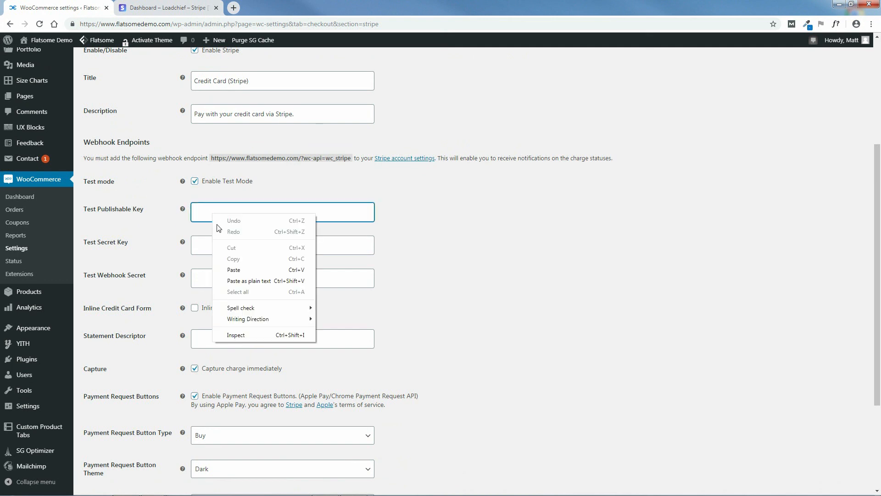
left_click(234, 270)
Reveal and copy the Stripe test secret key.
left_click(167, 8)
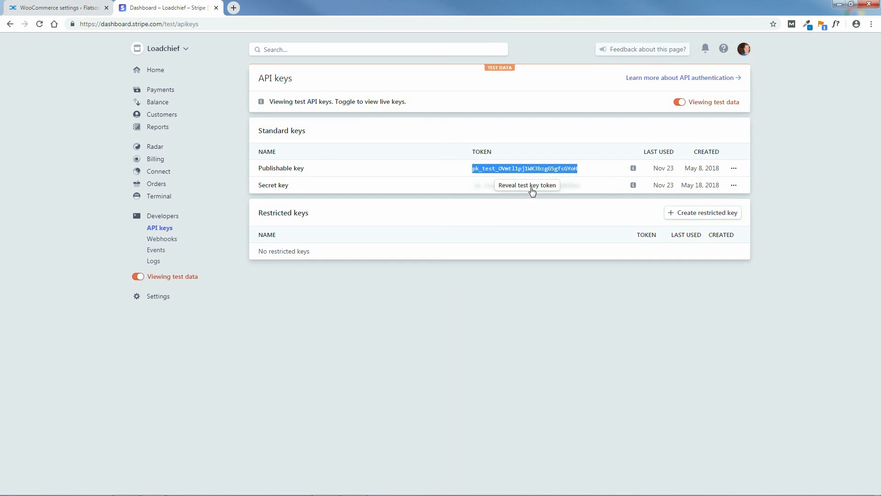
left_click(532, 186)
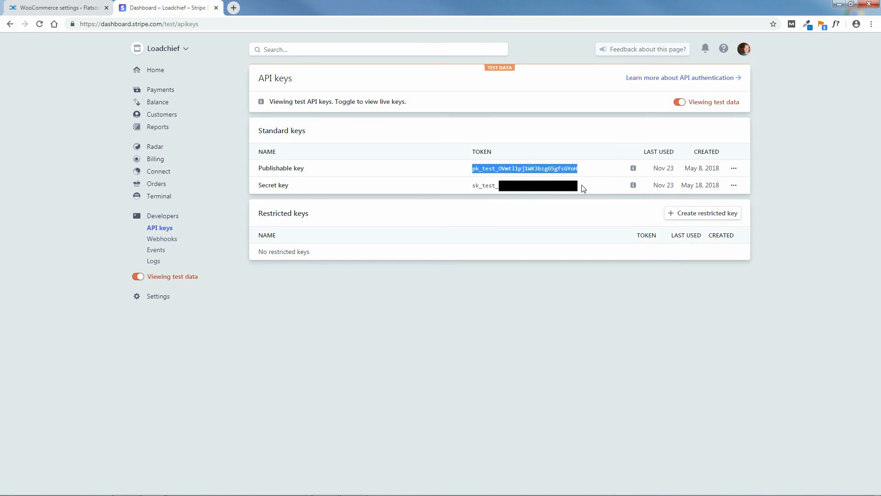
left_click_drag(578, 185, 474, 185)
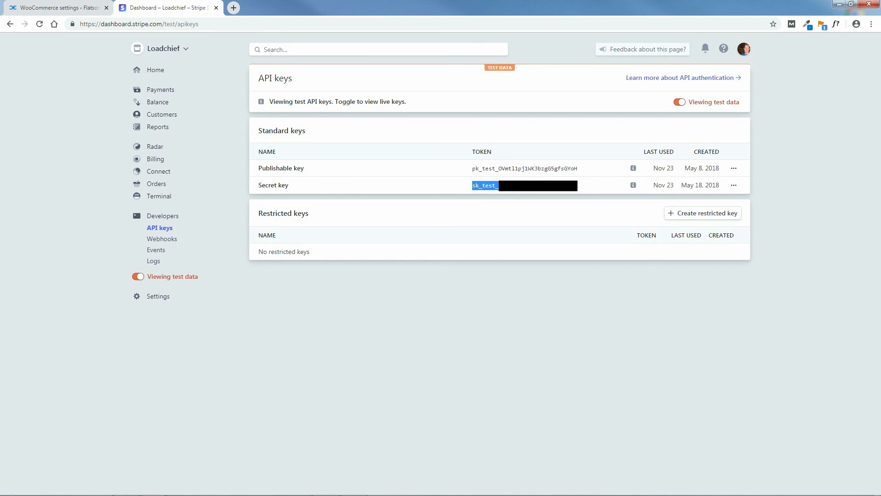
right_click(483, 185)
left_click(497, 193)
Paste the secret key into Test Secret Key and save the Stripe settings.
left_click(69, 8)
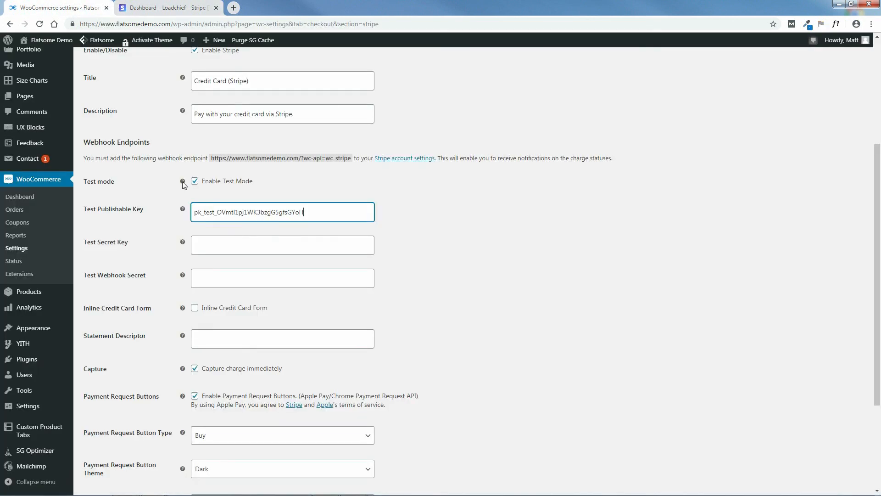
left_click(215, 246)
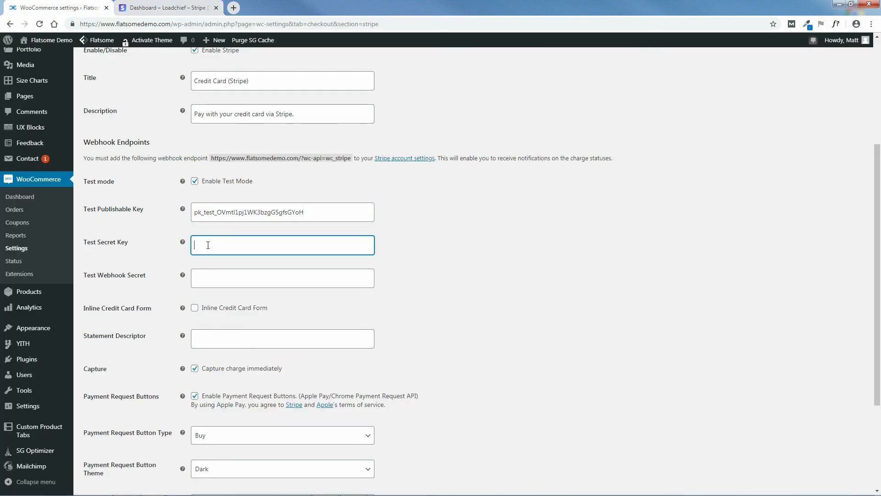
right_click(219, 248)
left_click(239, 291)
left_click_drag(878, 262, 880, 342)
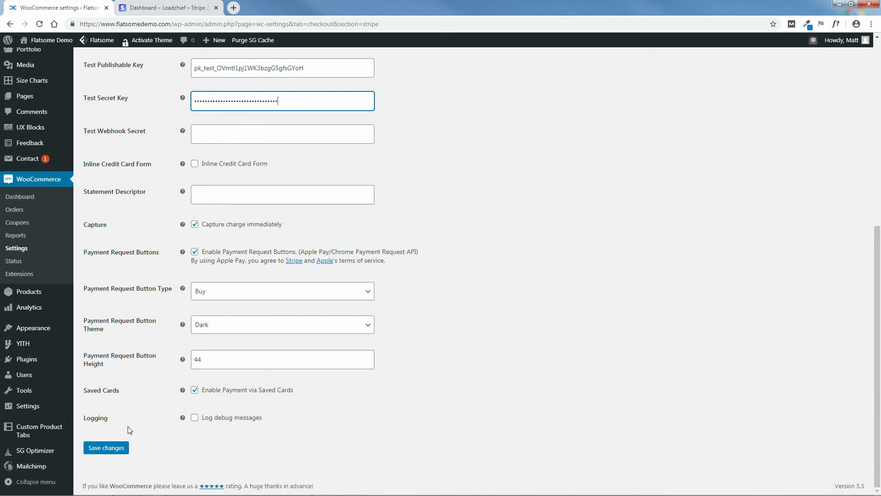
left_click(105, 449)
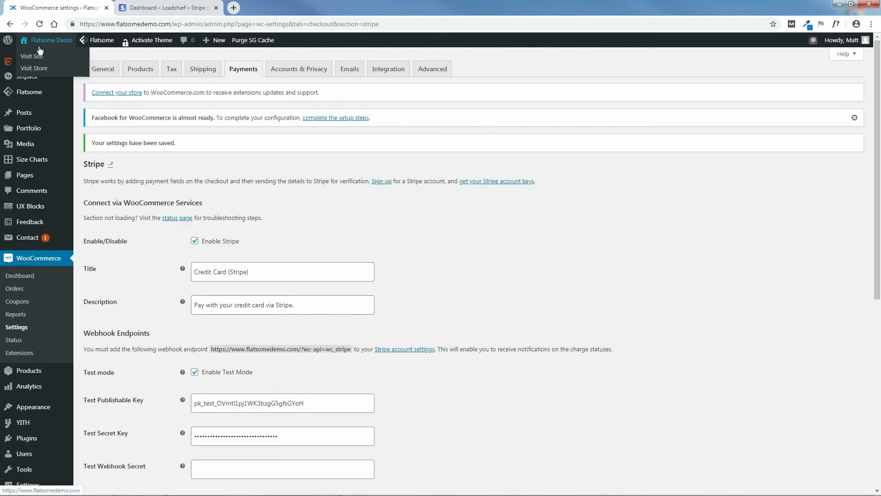
Open the Chic Express storefront in a new tab and go from the cart to checkout's payment options.
middle_click(37, 56)
left_click(247, 7)
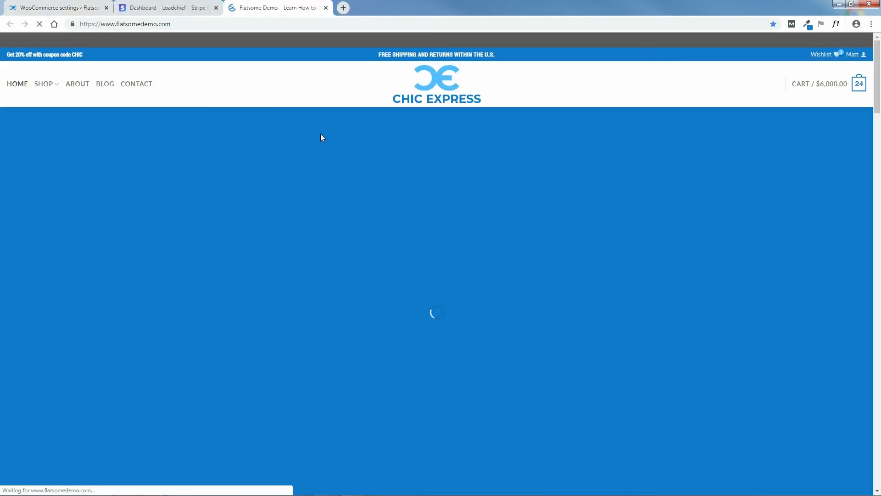
mouse_move(823, 88)
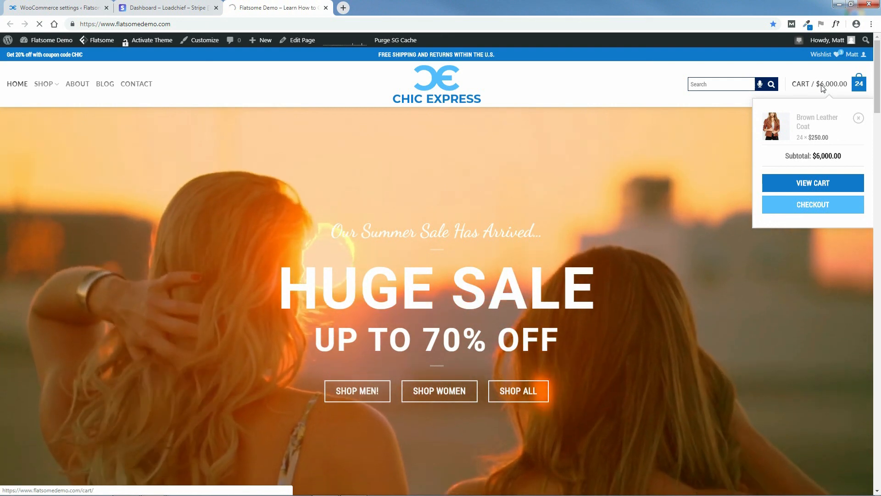
left_click(824, 89)
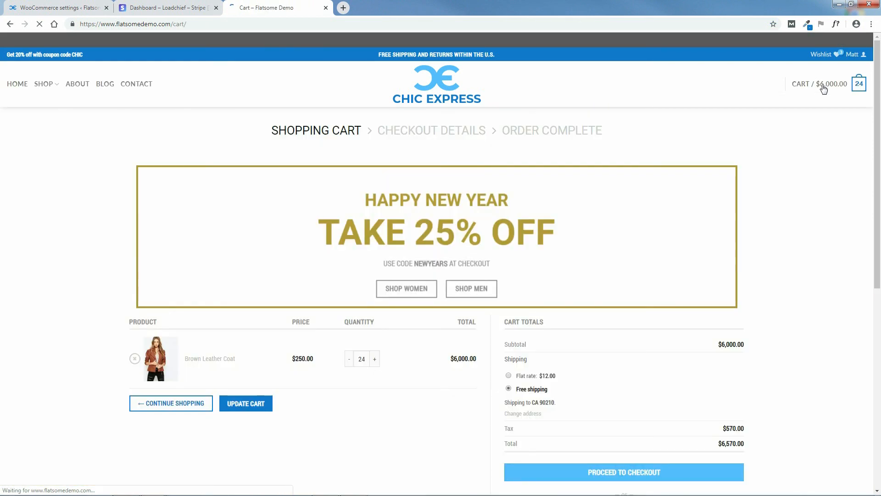
scroll(679, 308, "down", 4)
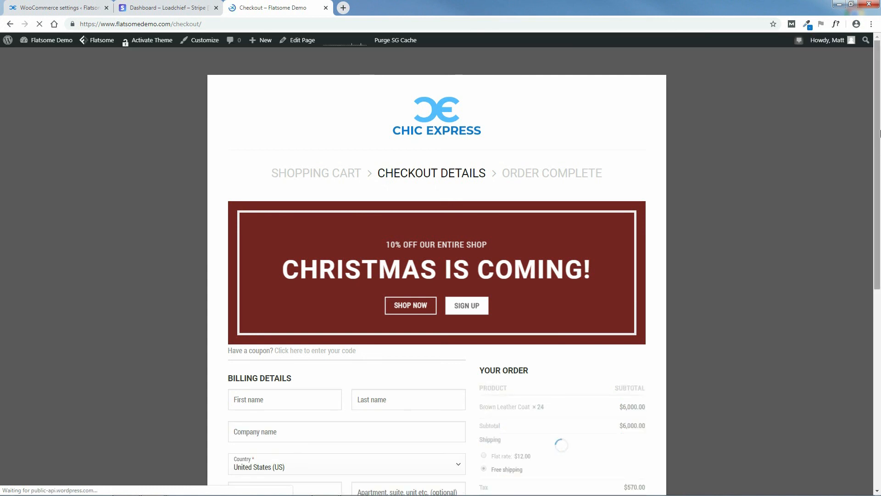
scroll(519, 275, "down", 7)
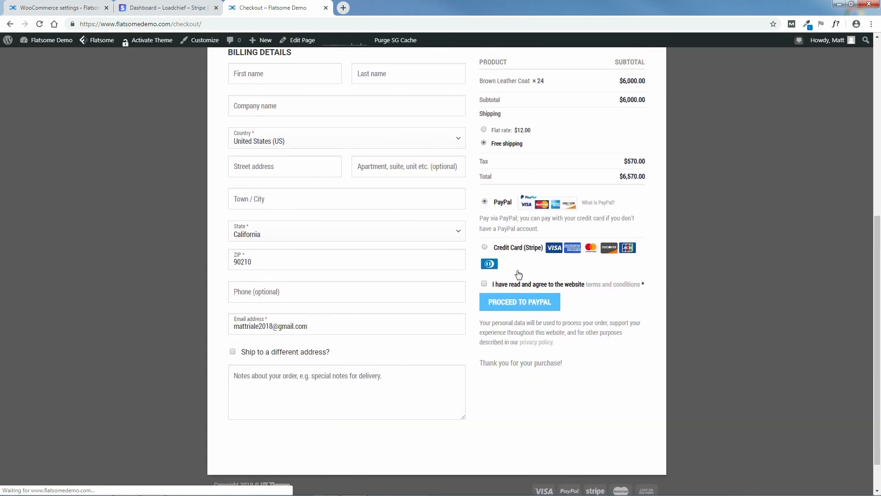
Choose Credit Card (Stripe) and paste the test card number from its description into Card Number.
left_click(485, 247)
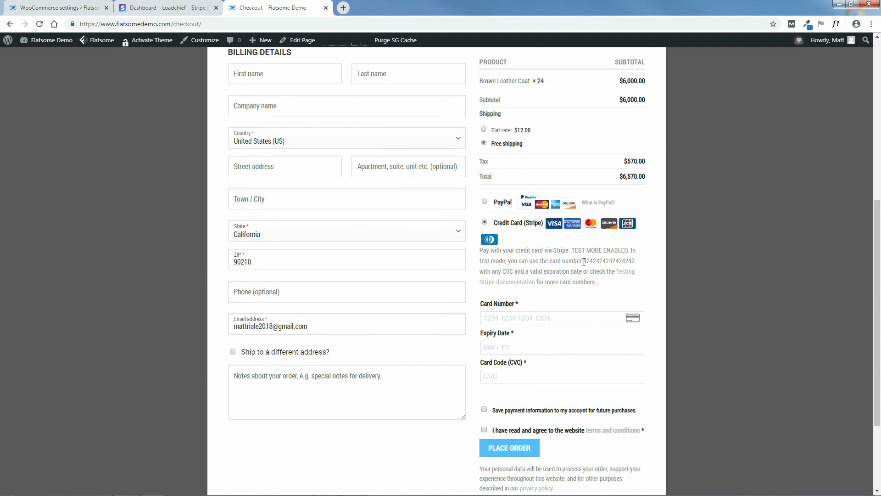
left_click_drag(584, 262, 630, 262)
right_click(623, 261)
left_click(634, 270)
left_click(538, 318)
right_click(540, 321)
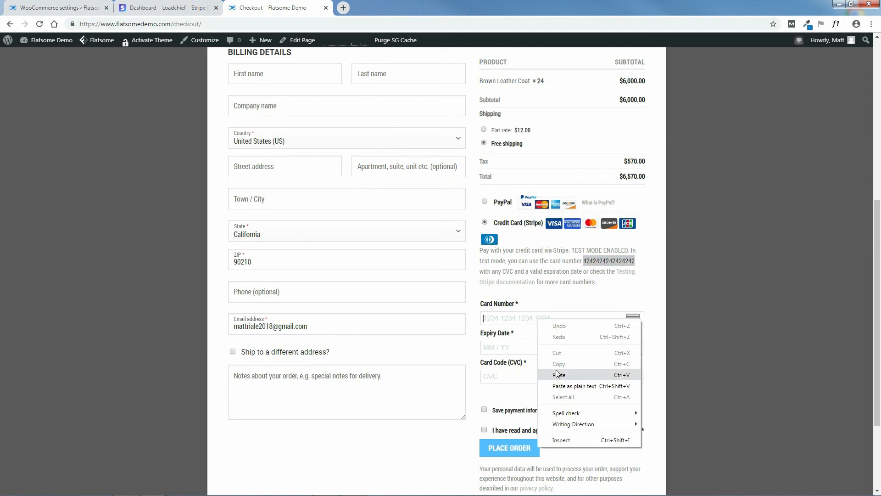
left_click(558, 375)
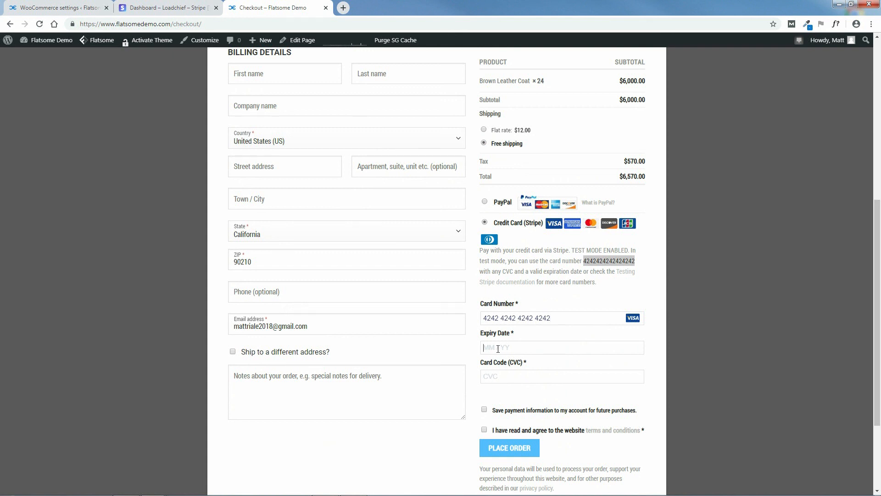
type("02 / 30")
left_click_drag(875, 319, 878, 289)
Fill in the billing first and last name, street address, city and ZIP code.
left_click(285, 129)
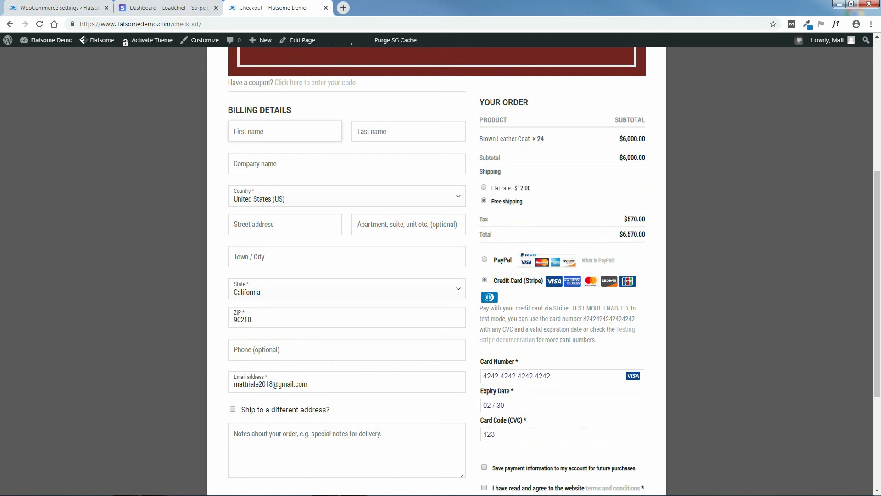
left_click(367, 131)
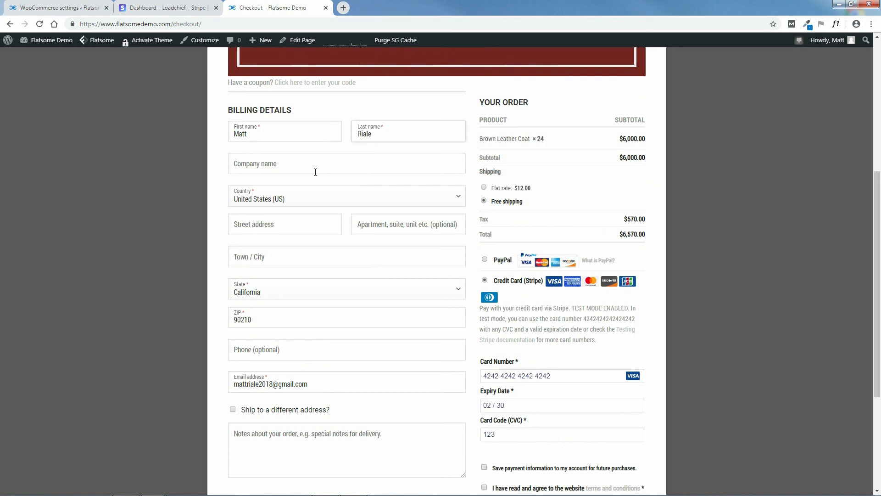
left_click(268, 227)
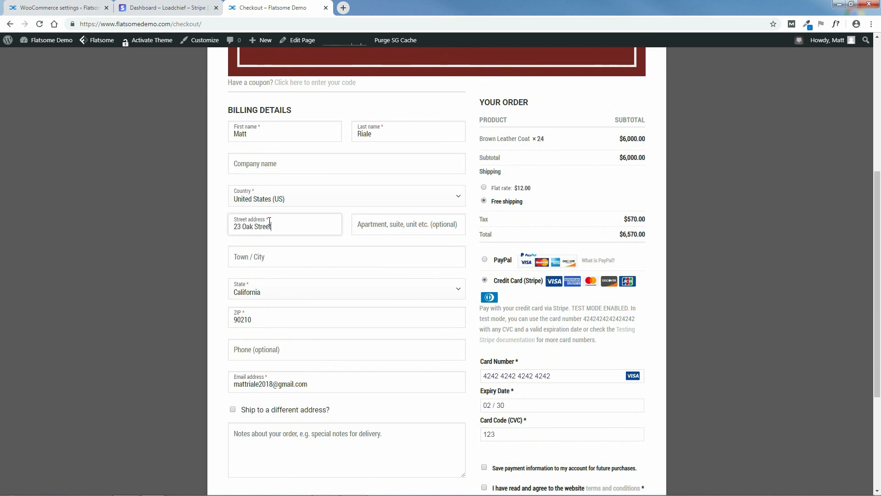
left_click(257, 258)
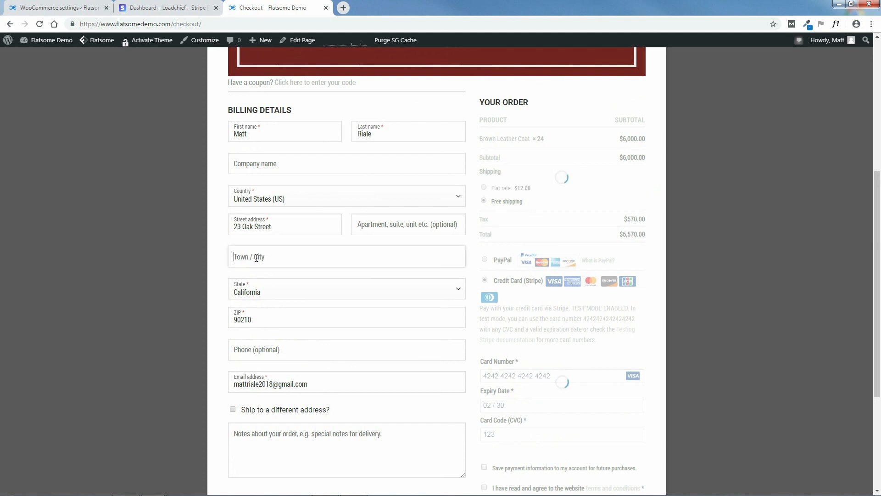
type("Los Angeles")
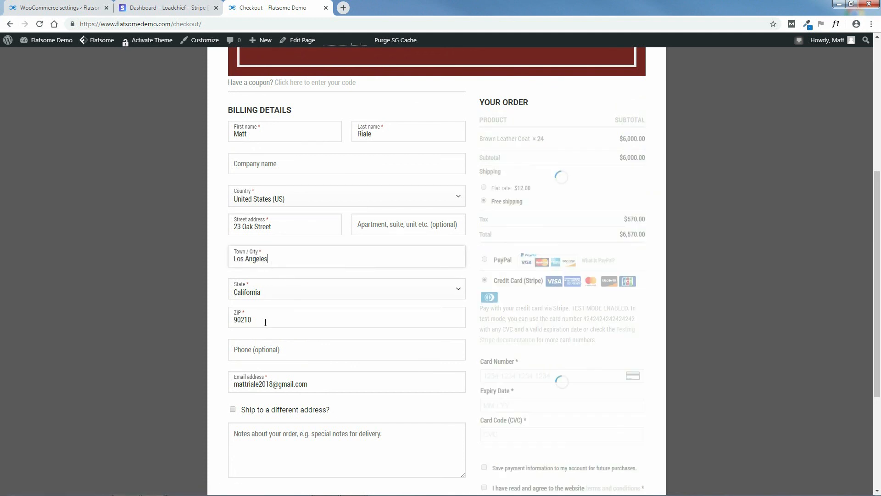
left_click_drag(265, 319, 223, 324)
type("90012")
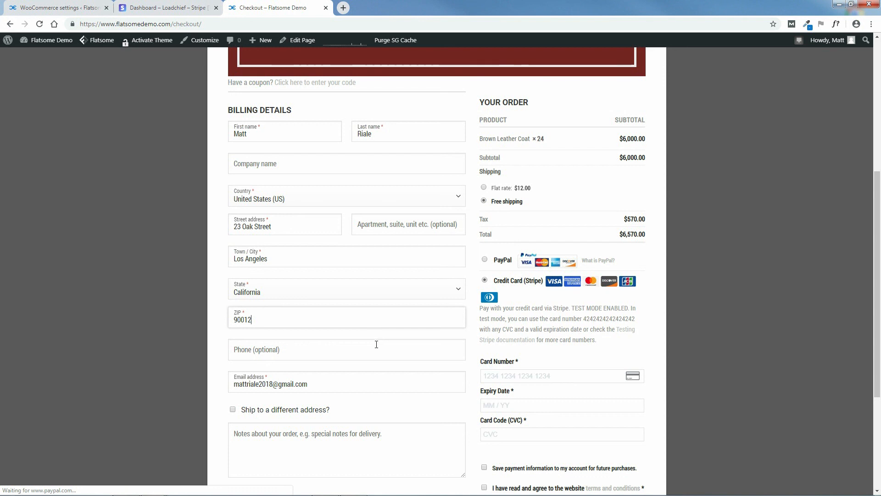
Re-enter the test card number, then fill in the expiry date and security code.
left_click_drag(636, 318, 585, 319)
right_click(586, 319)
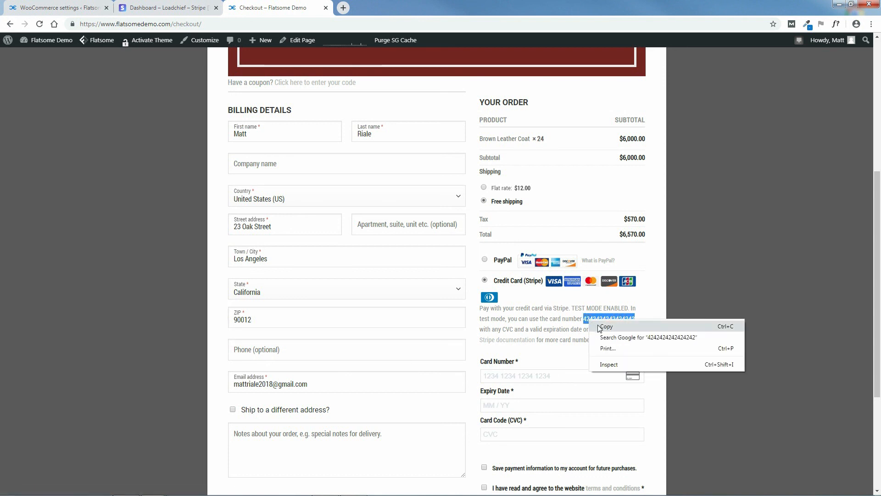
left_click(601, 324)
right_click(532, 381)
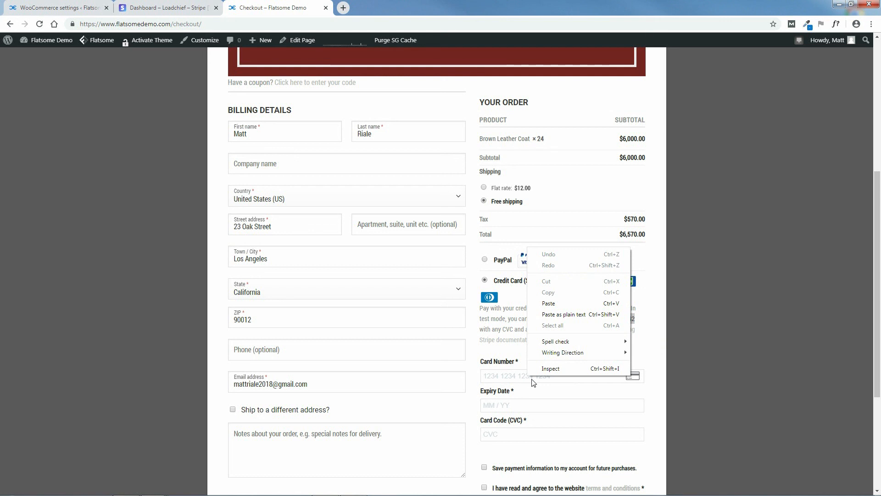
left_click(549, 303)
type("02 / 30")
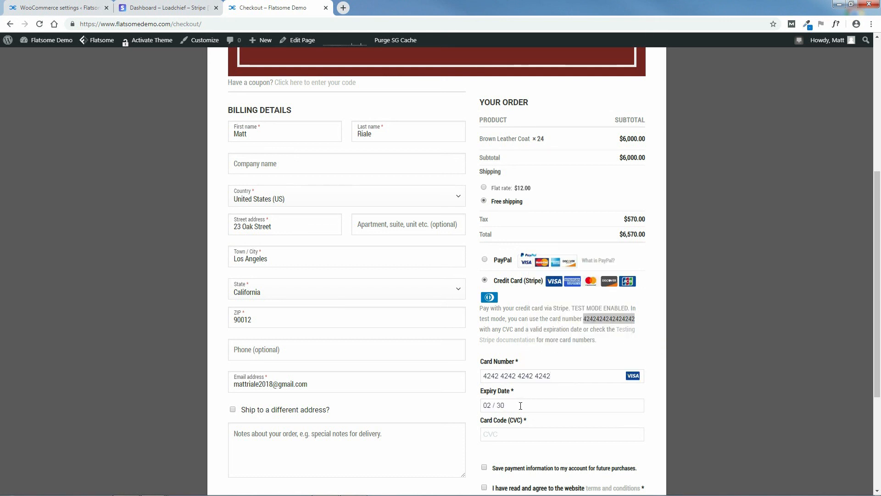
left_click(508, 432)
type("123")
scroll(880, 329, "down", 3)
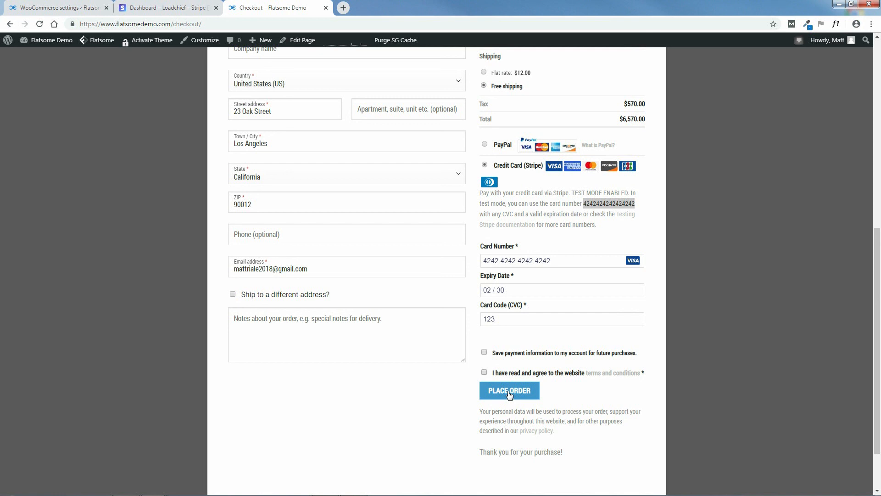
Accept the terms, place the $6,570.00 order and review the order-received page.
left_click(485, 373)
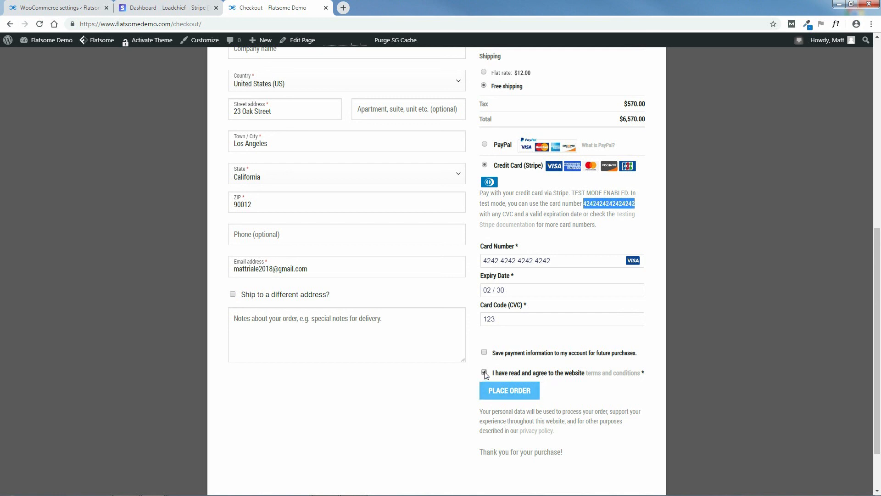
left_click(511, 392)
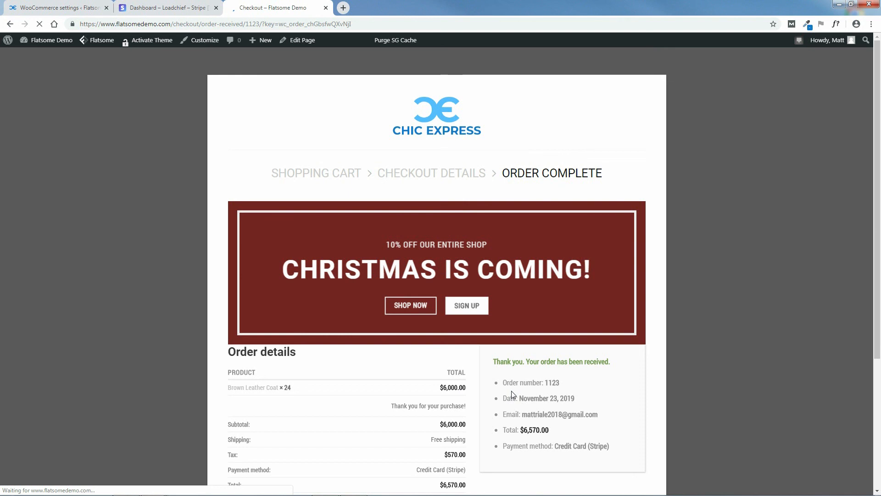
scroll(880, 243, "down", 2)
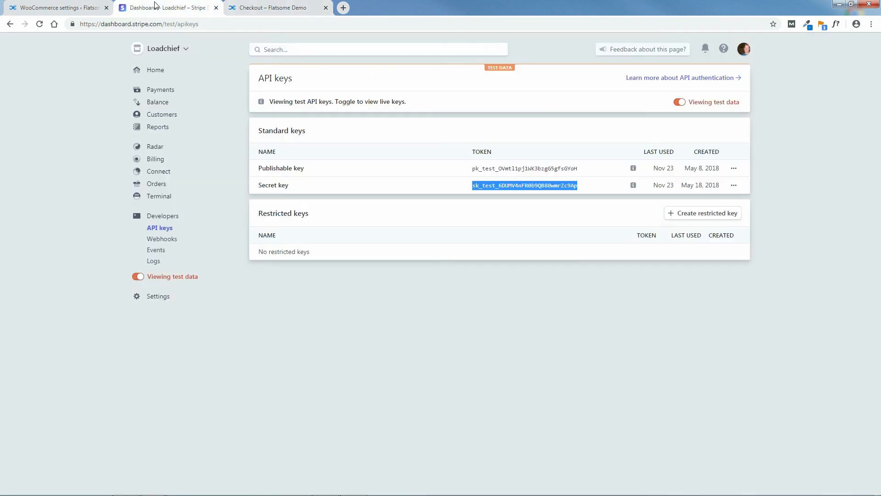
Check the $6,570.00 Order 1123 payment in Stripe Payments, then open the Balance overview.
left_click(168, 8)
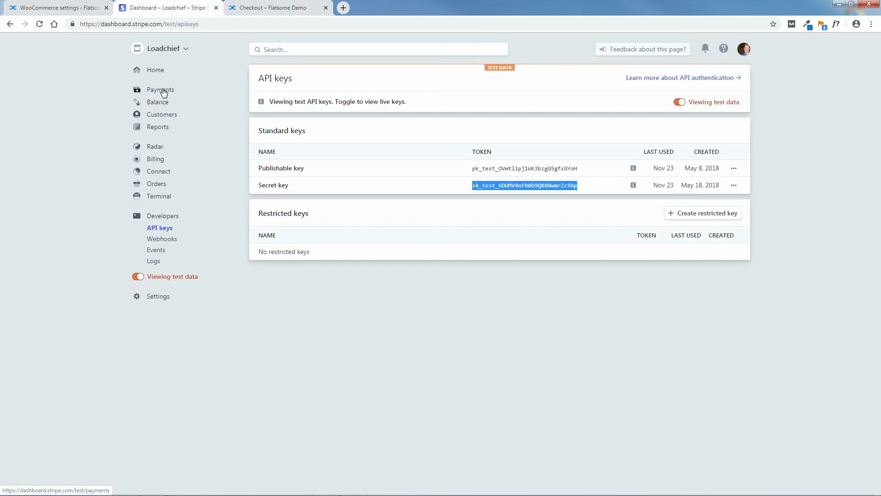
left_click(164, 91)
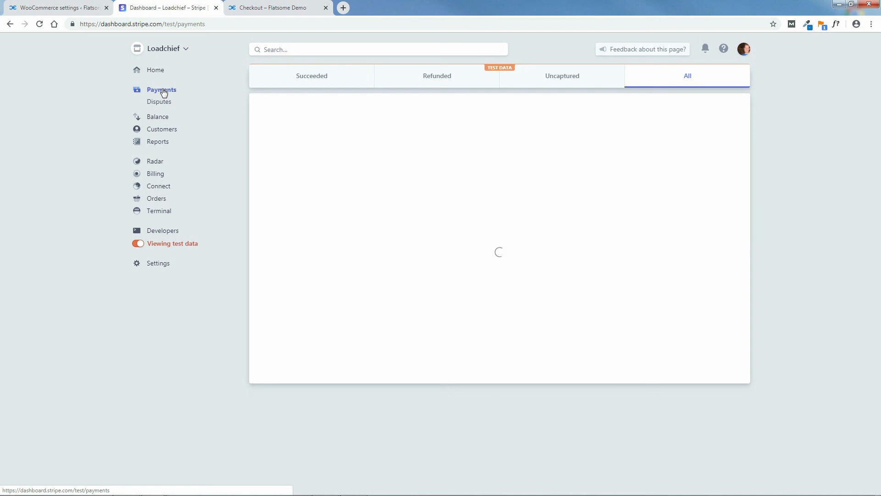
left_click(276, 6)
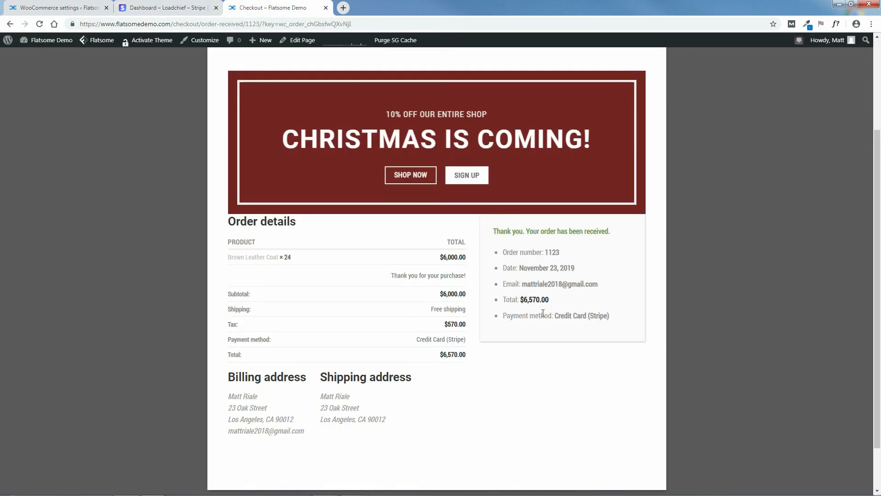
left_click(176, 7)
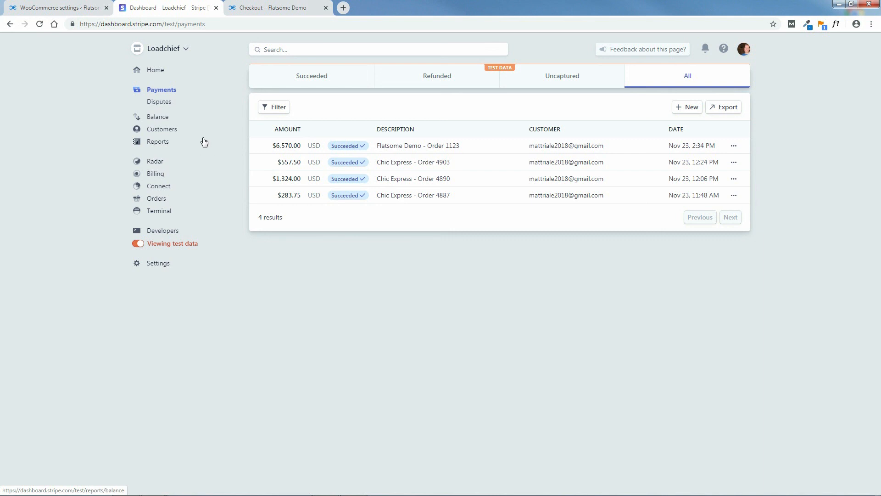
left_click(158, 118)
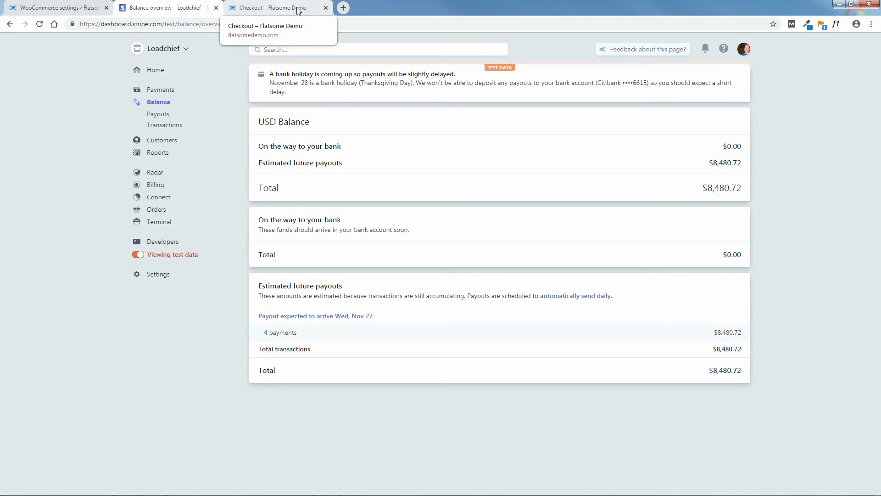
Uncheck Enable Test Mode in WooCommerce's Stripe settings, then return to the Stripe Dashboard.
left_click(46, 5)
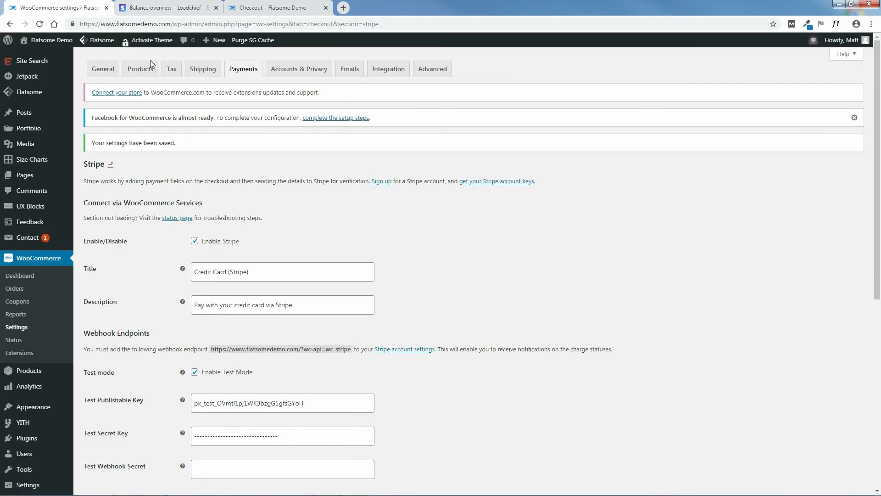
left_click_drag(878, 208, 880, 278)
scroll(880, 278, "down", 2)
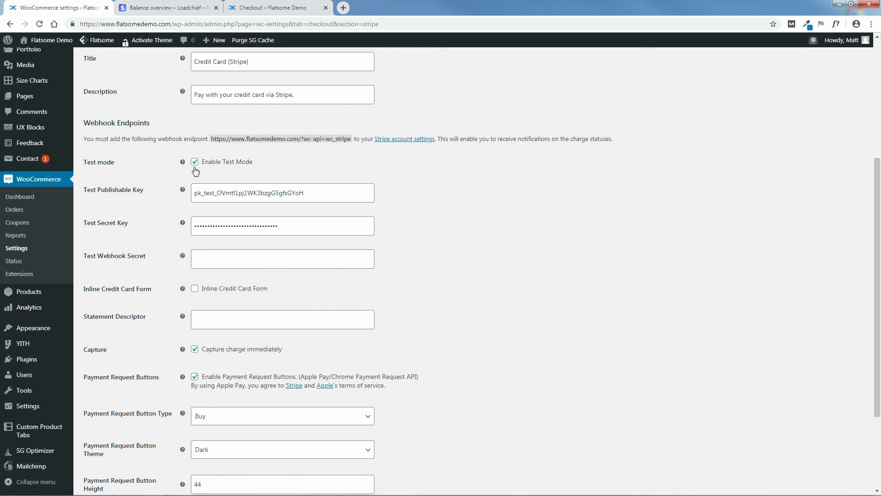
left_click(195, 163)
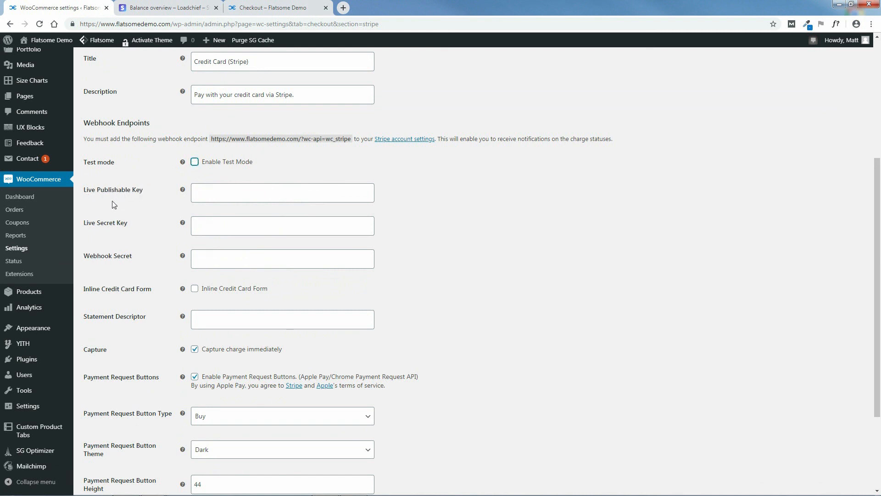
left_click(166, 8)
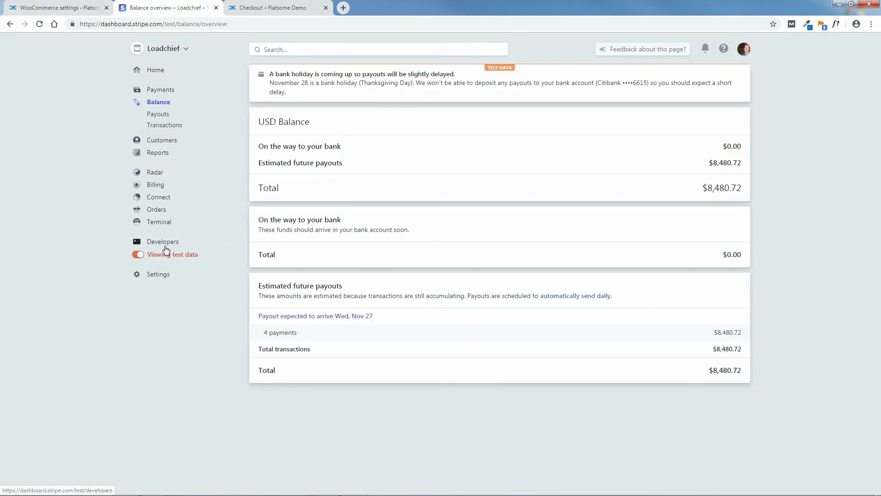
Copy Stripe's live publishable key into WooCommerce's Live Publishable Key field.
left_click(164, 243)
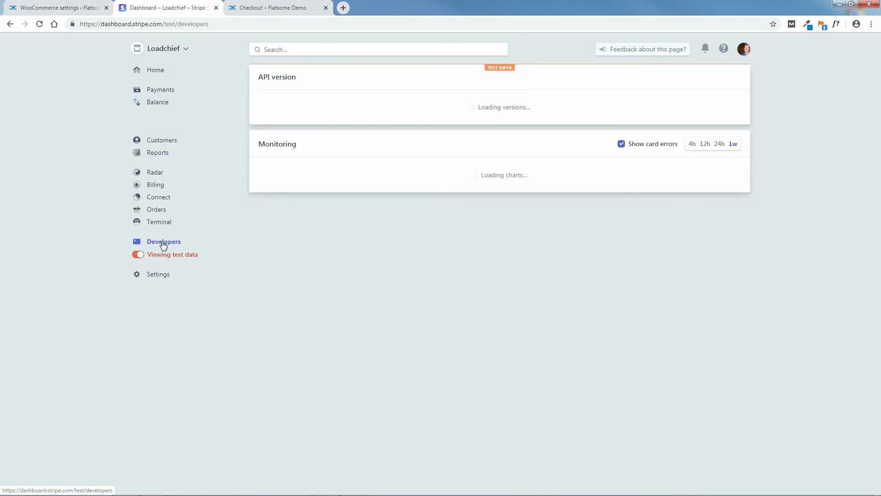
left_click(158, 229)
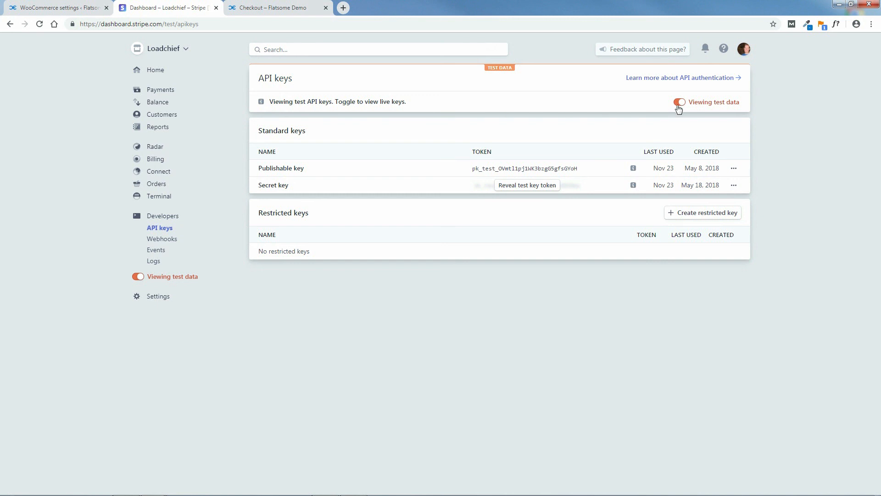
left_click(680, 103)
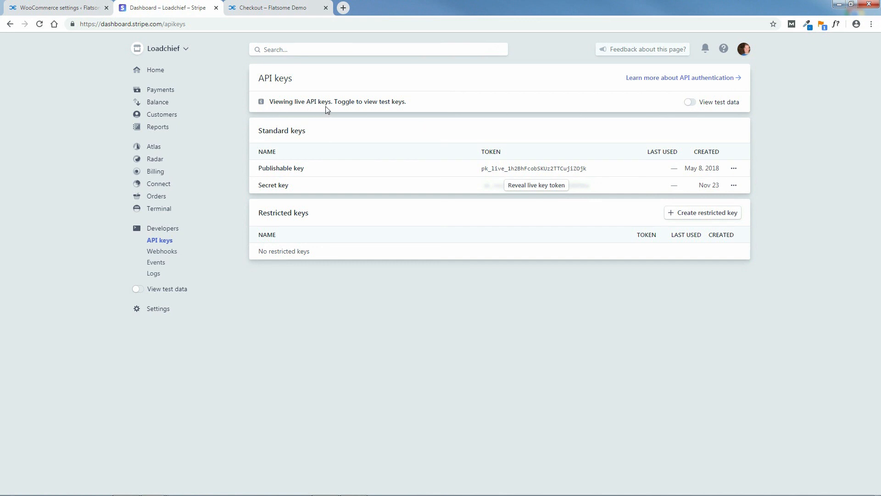
left_click_drag(589, 171, 481, 169)
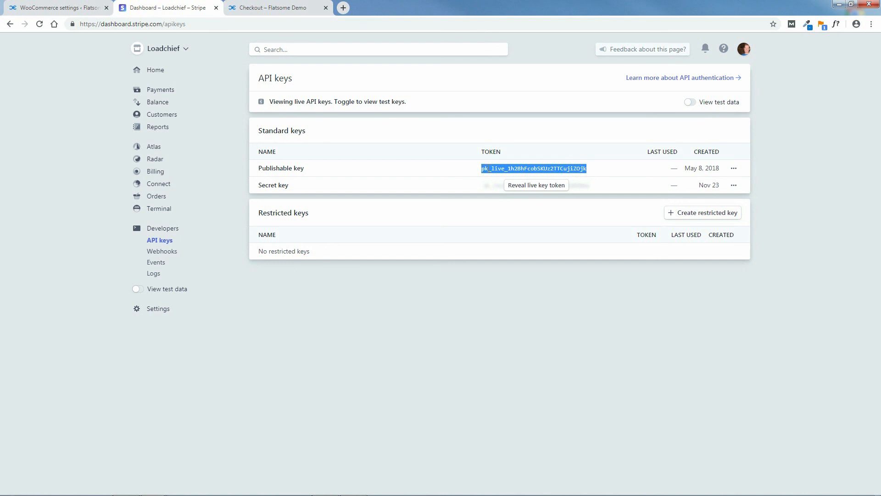
right_click(489, 169)
left_click(504, 176)
left_click(69, 8)
left_click(221, 192)
right_click(231, 198)
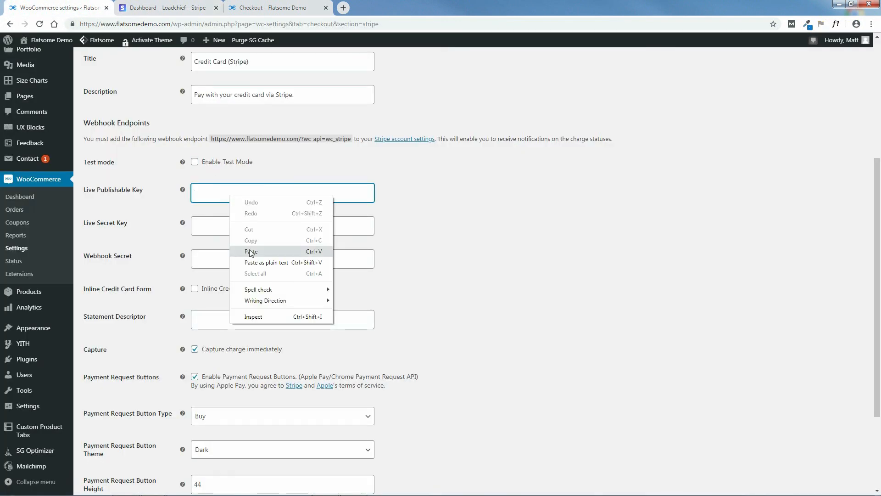
left_click(251, 249)
Reveal and copy the live secret key, then bring it to WooCommerce's Live Secret Key field.
left_click(170, 12)
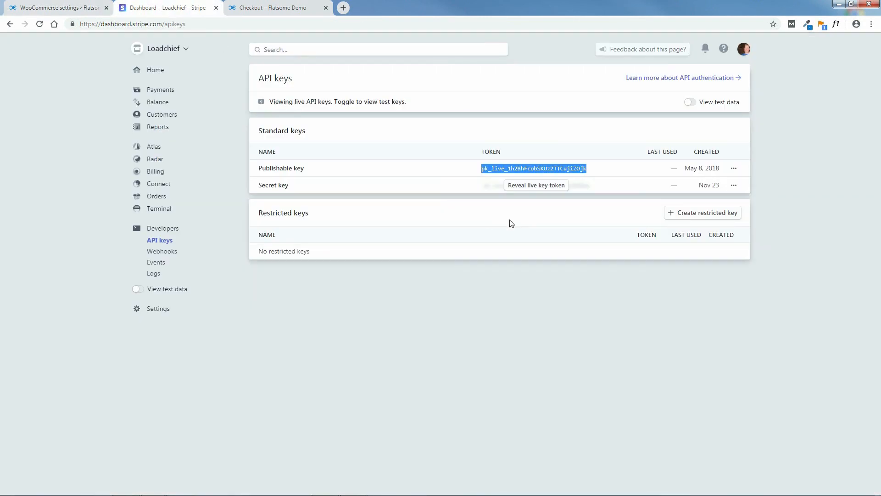
left_click(540, 185)
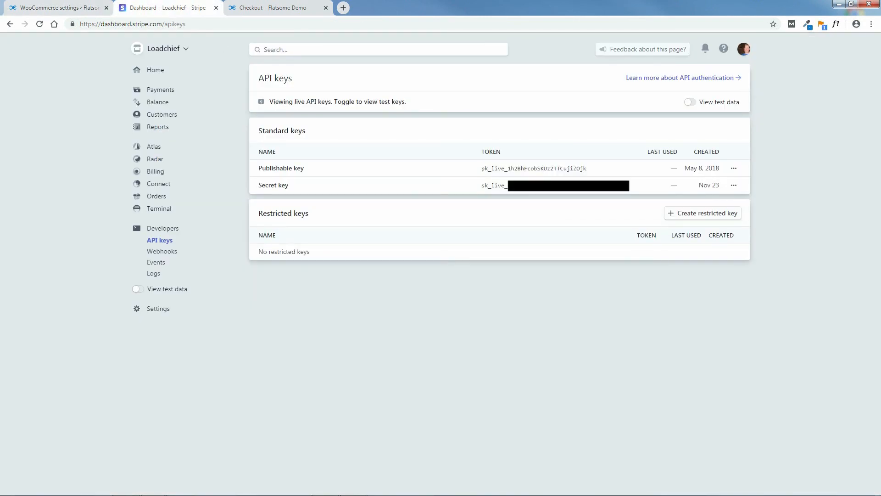
left_click_drag(508, 185, 489, 188)
right_click(497, 189)
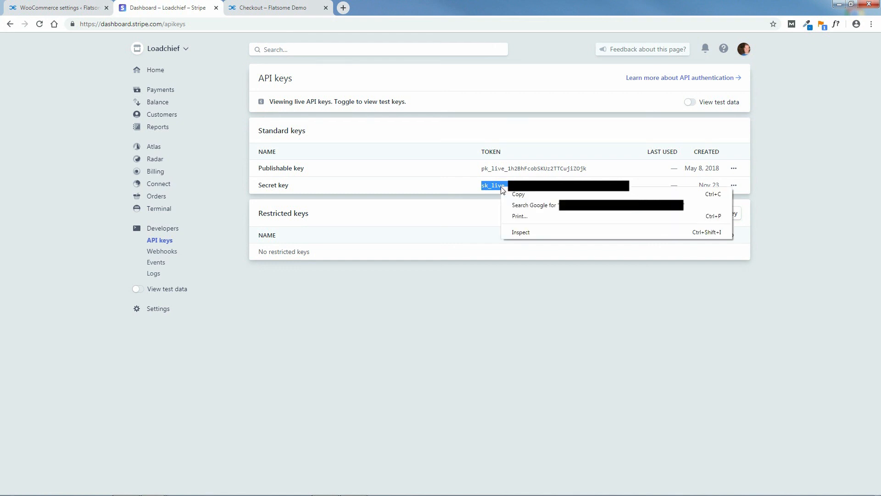
left_click(513, 197)
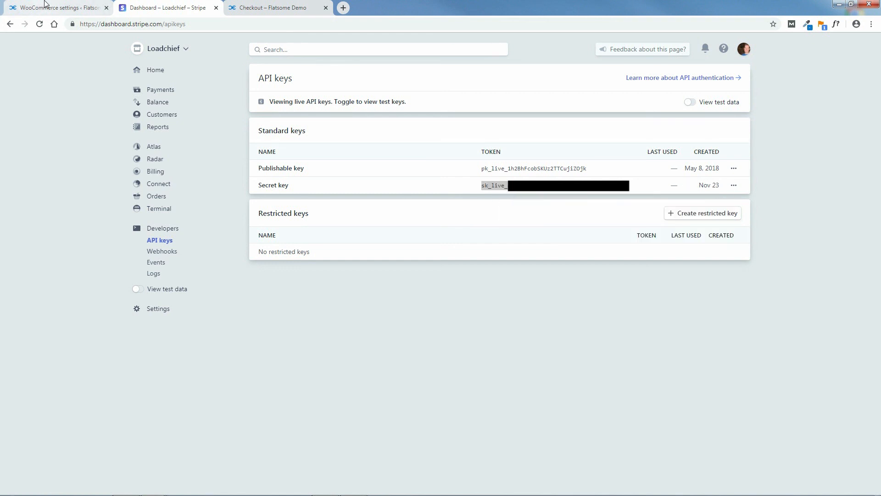
left_click(56, 8)
right_click(230, 227)
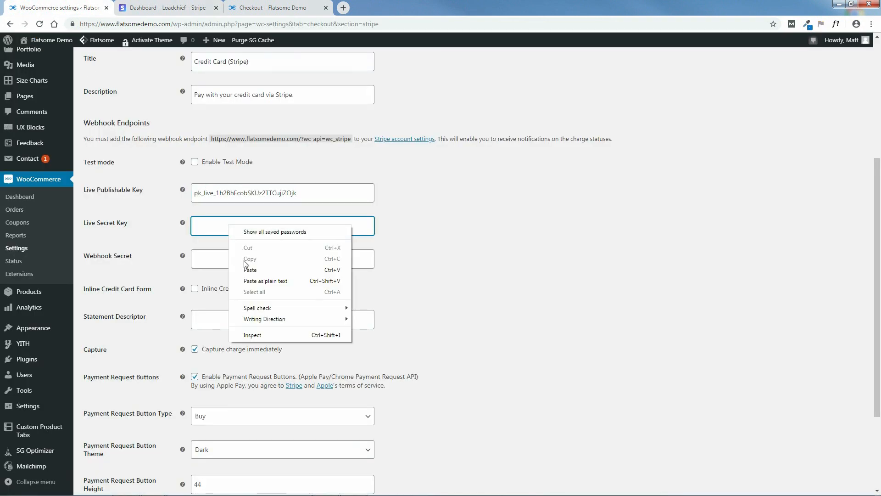
Paste the live secret key, save the Stripe settings in live mode, and return to the storefront.
left_click(251, 270)
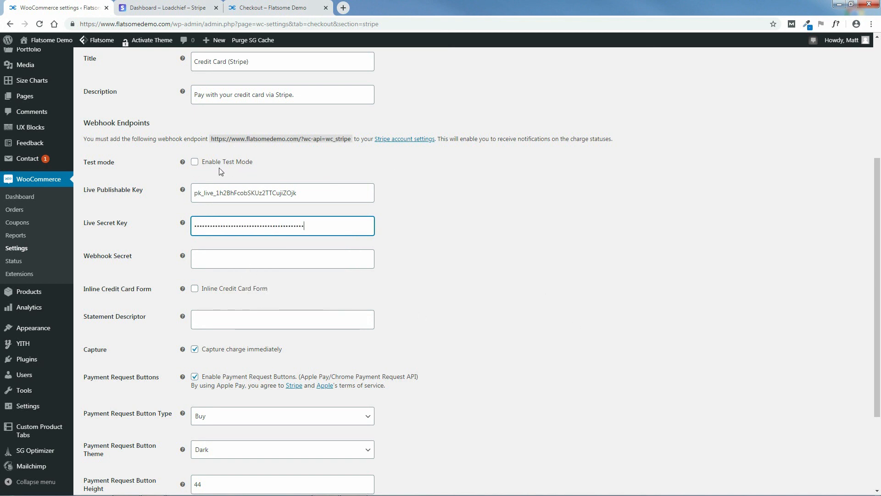
scroll(876, 210, "down", 3)
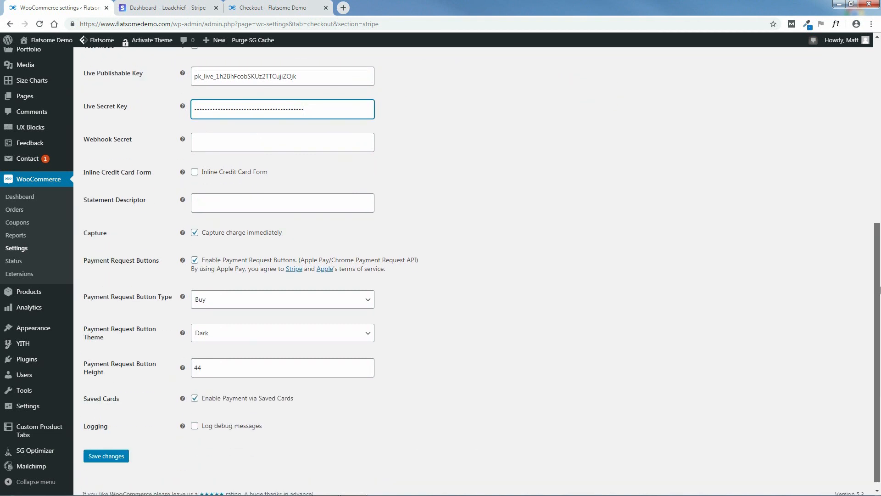
left_click(106, 451)
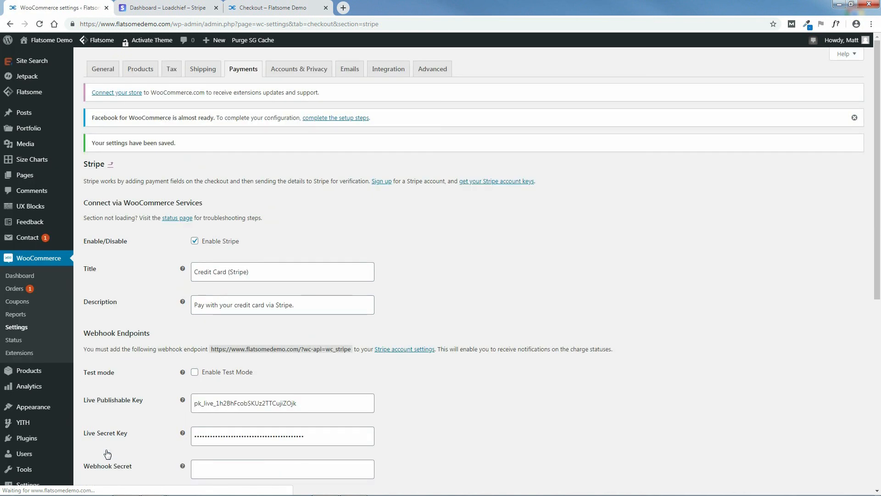
left_click(168, 6)
left_click(265, 8)
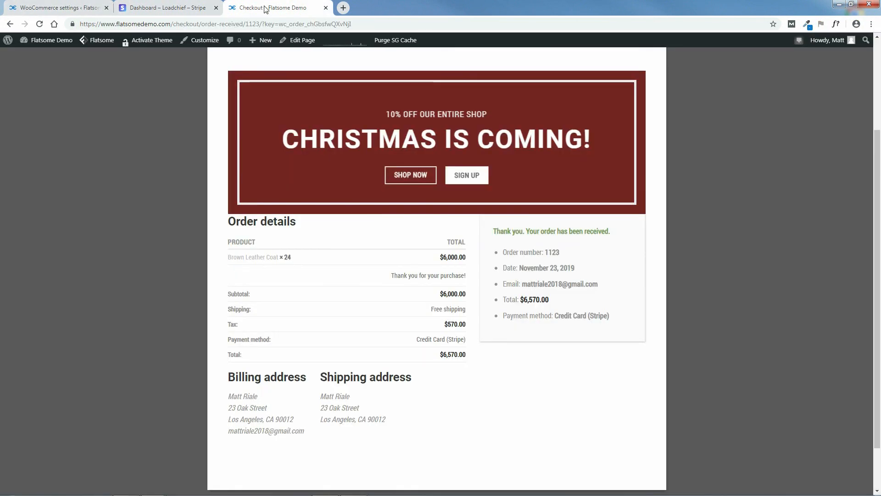
left_click(10, 26)
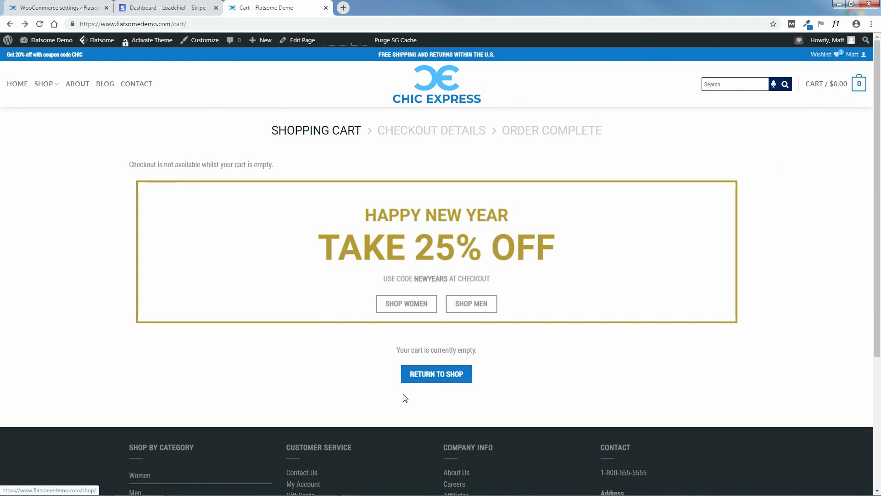
left_click(441, 376)
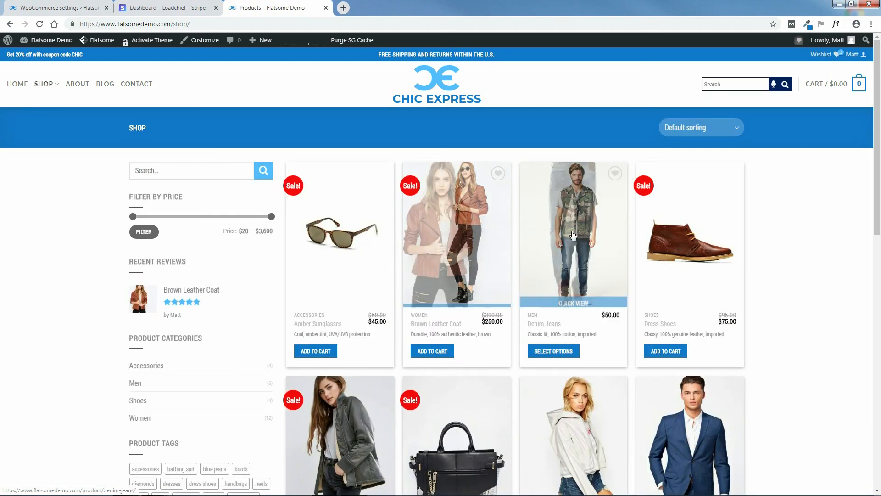
scroll(784, 303, "down", 4)
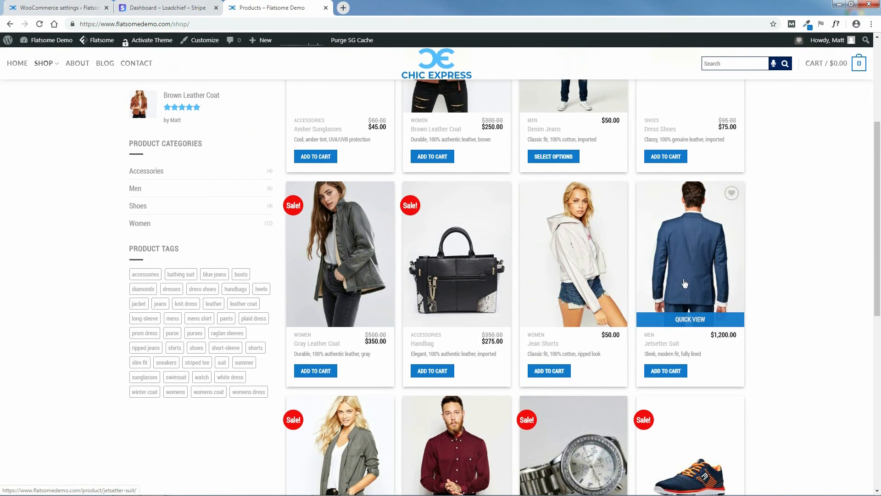
left_click(664, 370)
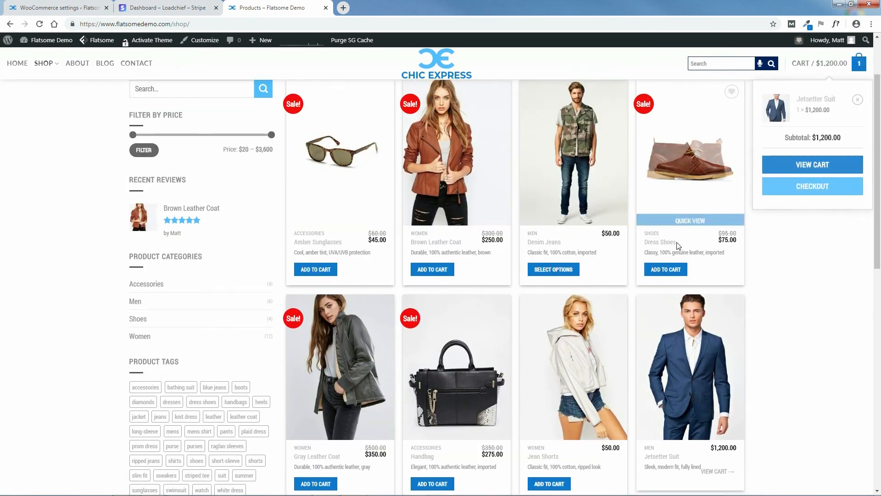
left_click(666, 269)
scroll(879, 361, "down", 7)
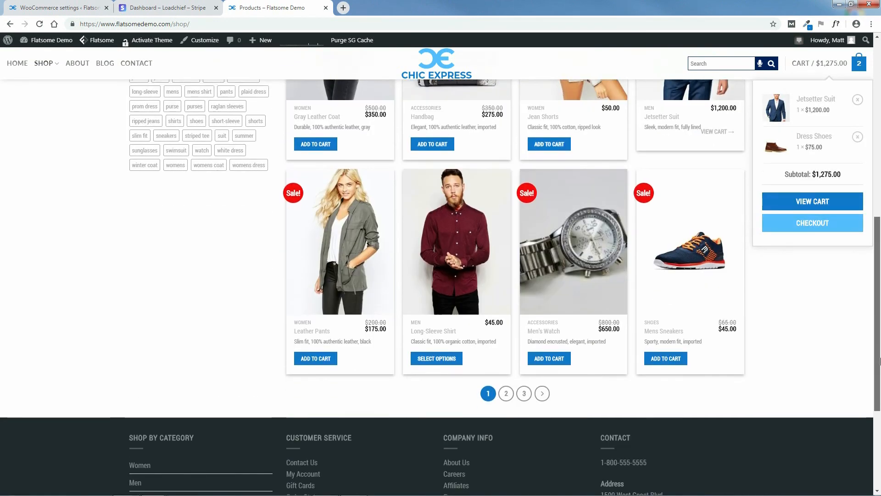
left_click(549, 349)
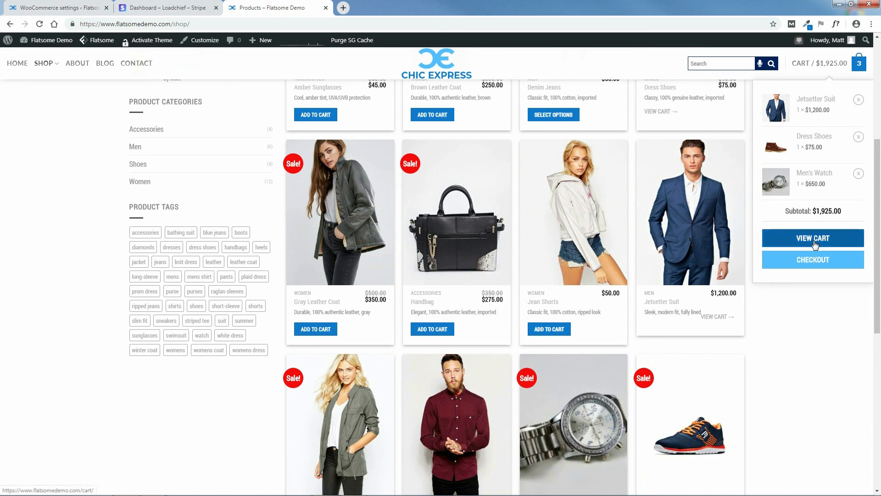
left_click(814, 243)
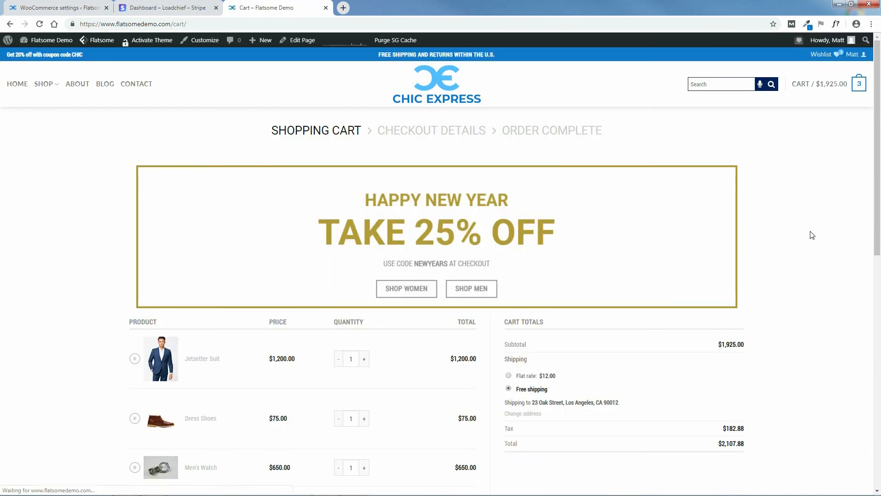
left_click_drag(879, 147, 880, 241)
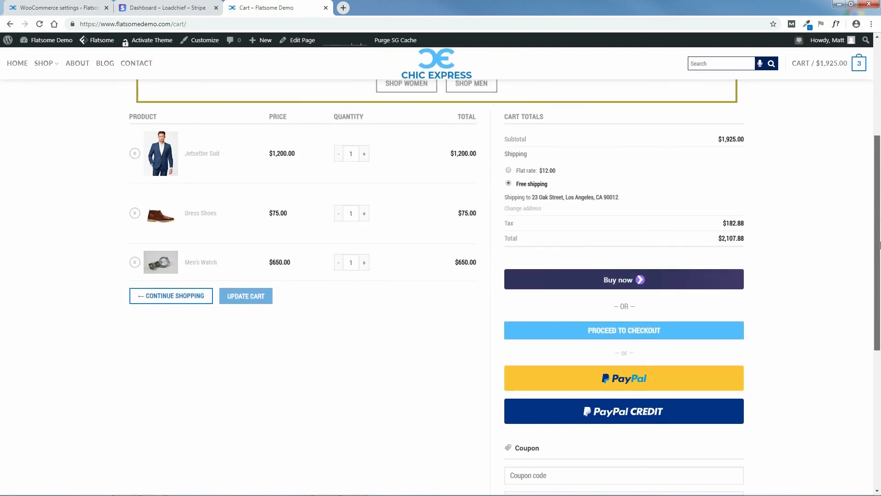
Try the Buy now payment-request checkout, cancel its review sheet, and proceed to checkout.
left_click(625, 285)
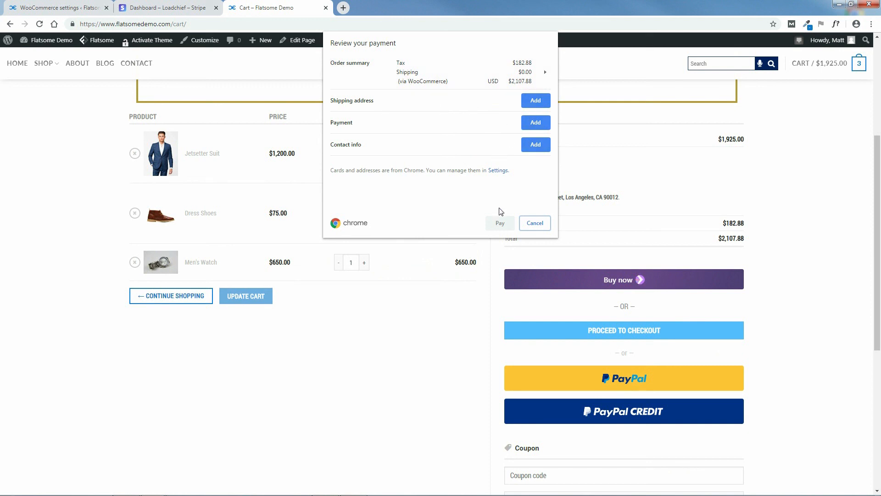
left_click(534, 223)
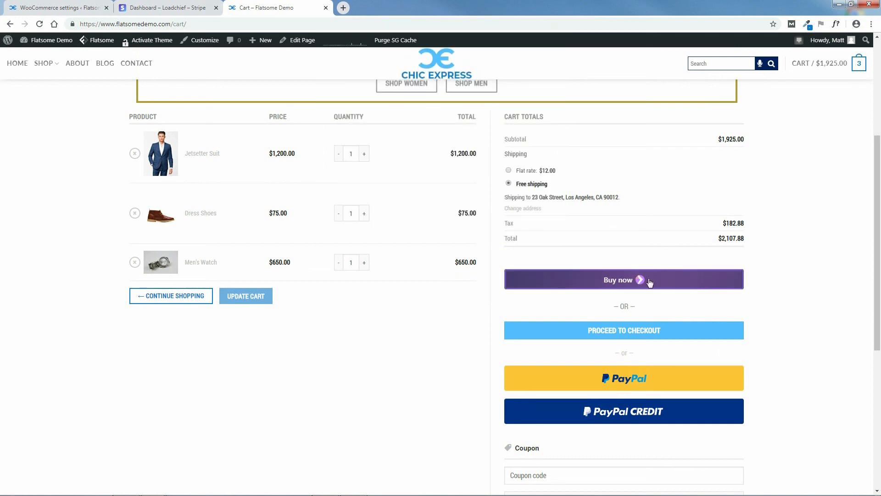
left_click(624, 334)
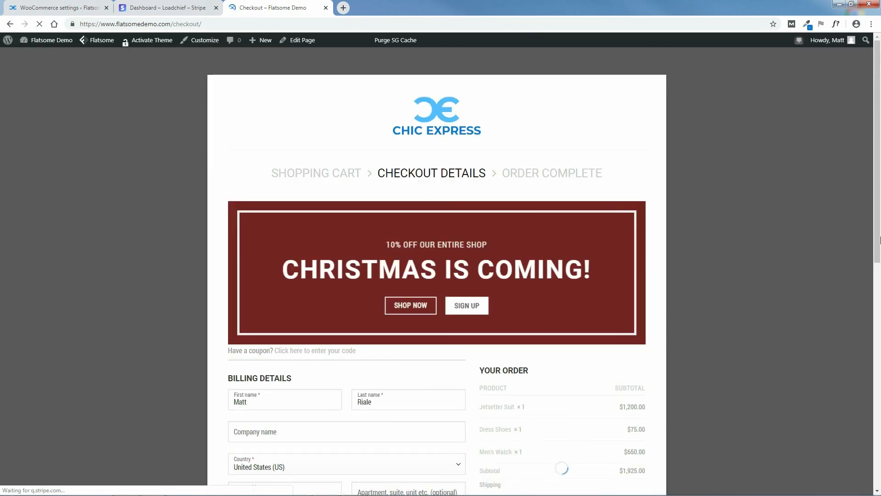
Review the checkout's separate card number, expiry and CVC fields, then return to the Stripe key settings.
scroll(311, 339, "down", 6)
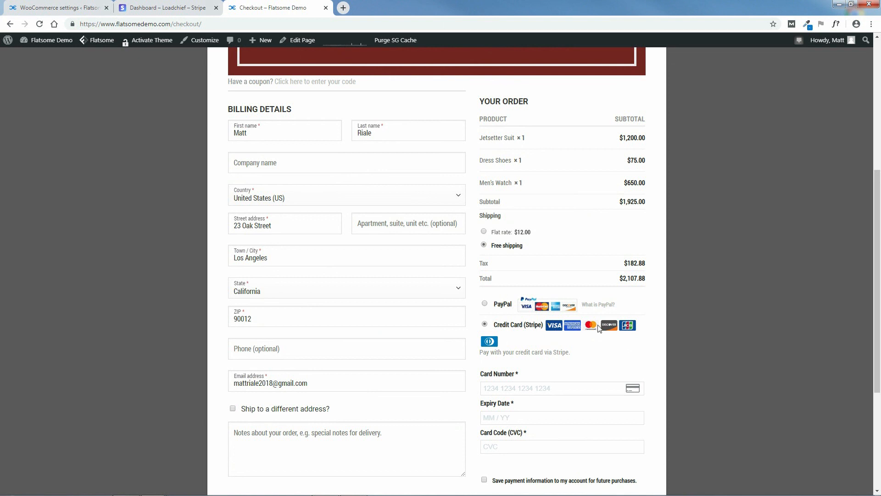
scroll(578, 348, "down", 1)
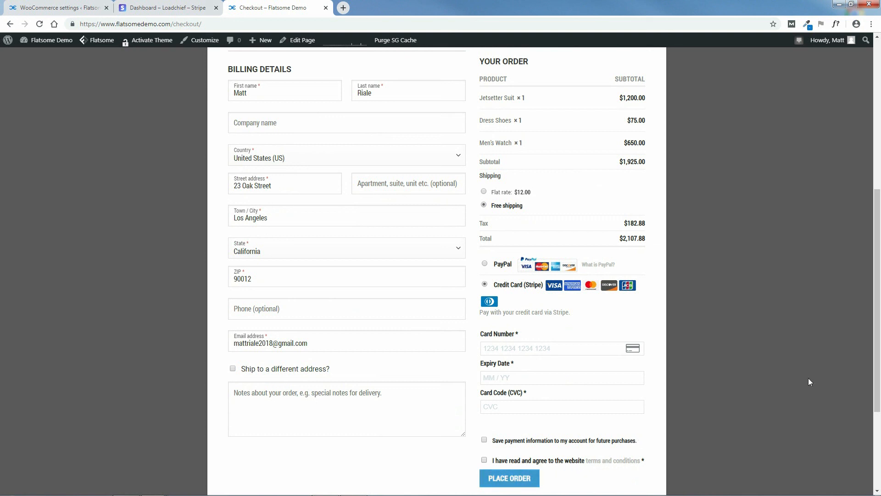
scroll(333, 240, "up", 1)
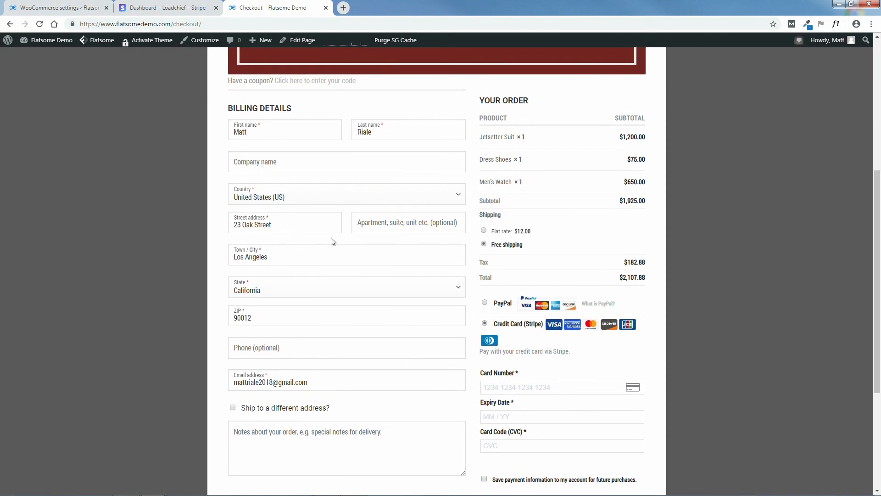
left_click(72, 3)
left_click_drag(878, 207, 880, 401)
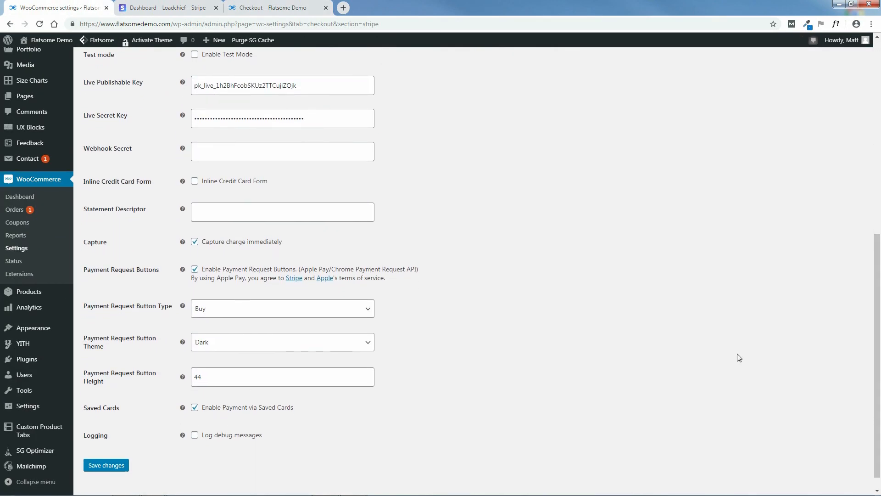
Enable the Stripe Inline Credit Card Form, save, and reload the checkout to see the combined card field.
left_click(204, 183)
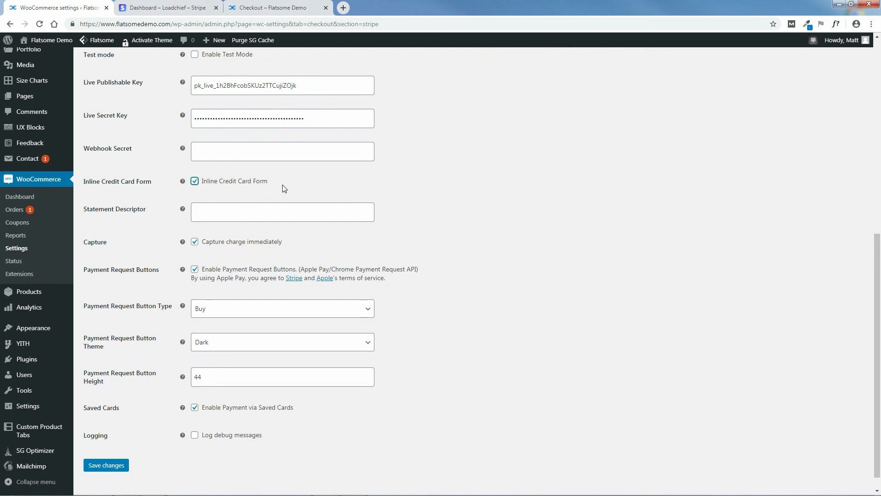
left_click(112, 465)
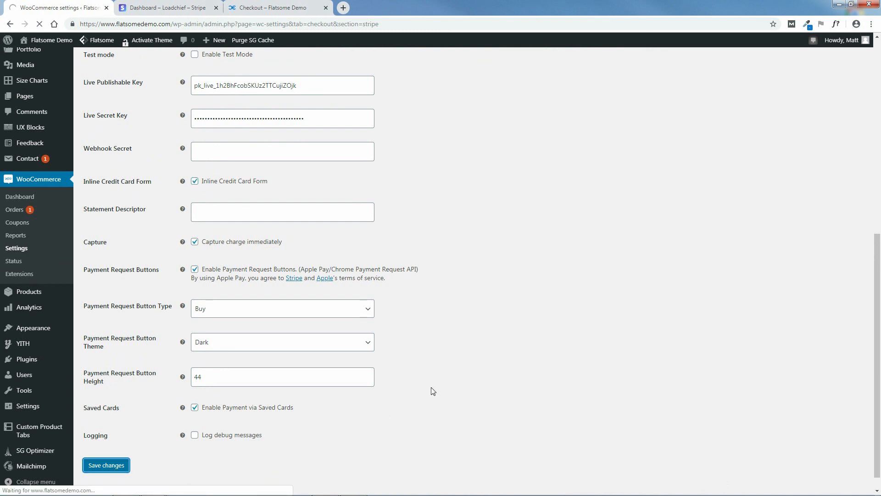
left_click(275, 7)
left_click(39, 26)
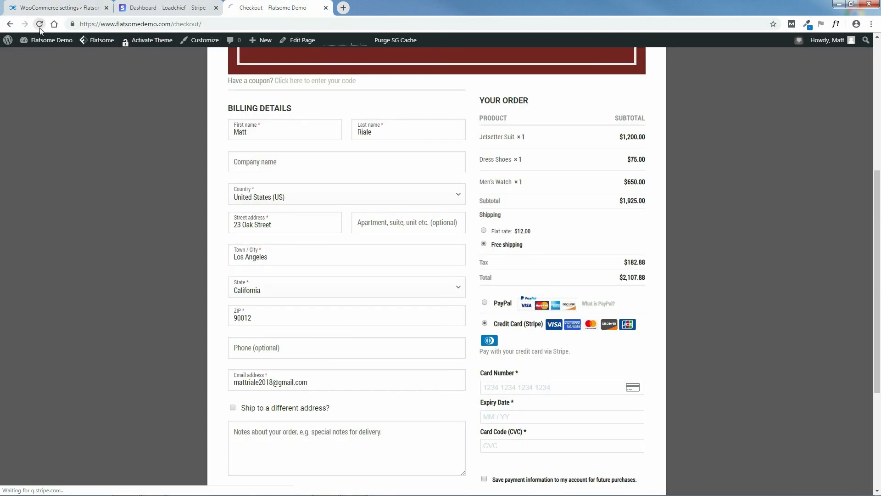
left_click(40, 26)
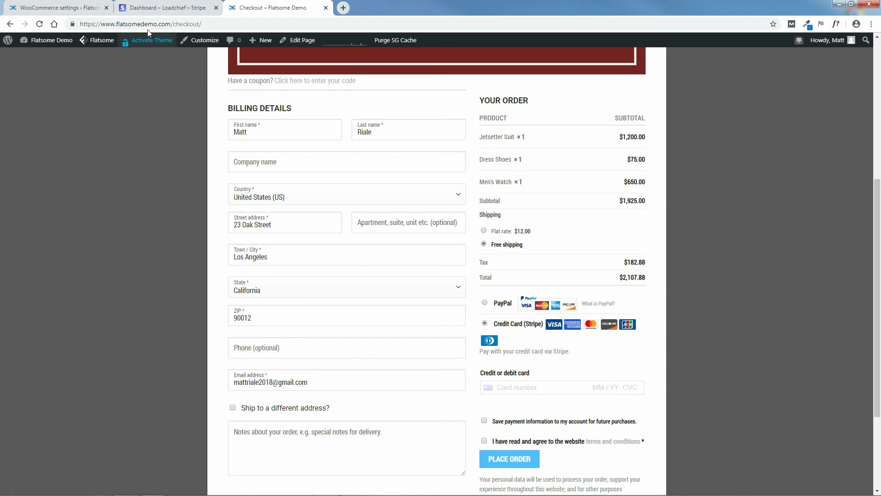
Keep button type Buy, set the payment request button theme to Light and height to 50, and save.
left_click(66, 5)
scroll(880, 292, "down", 8)
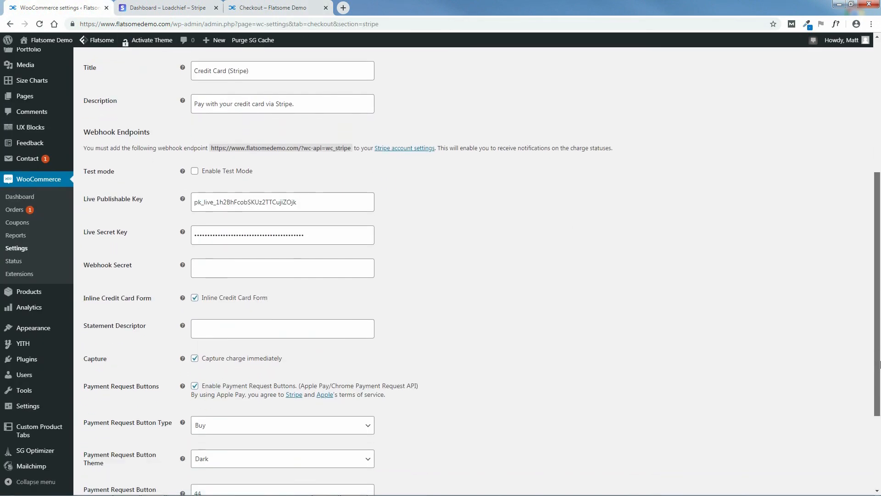
left_click_drag(880, 414, 880, 419)
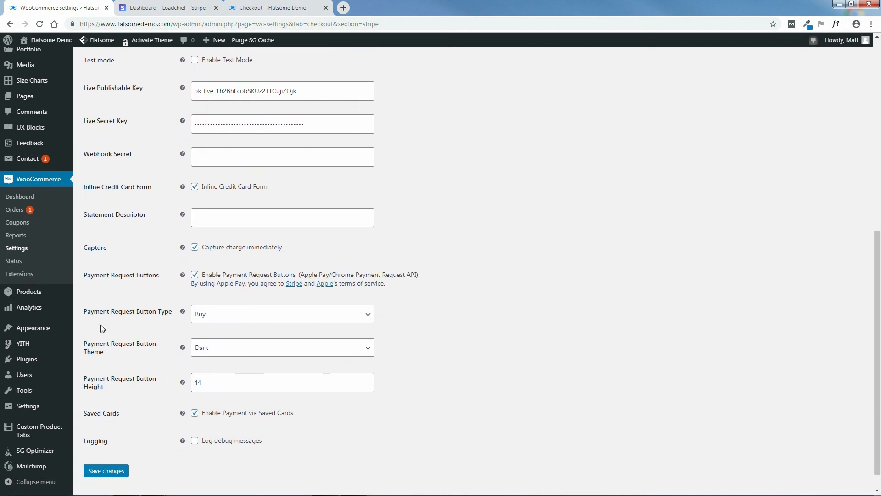
left_click(254, 323)
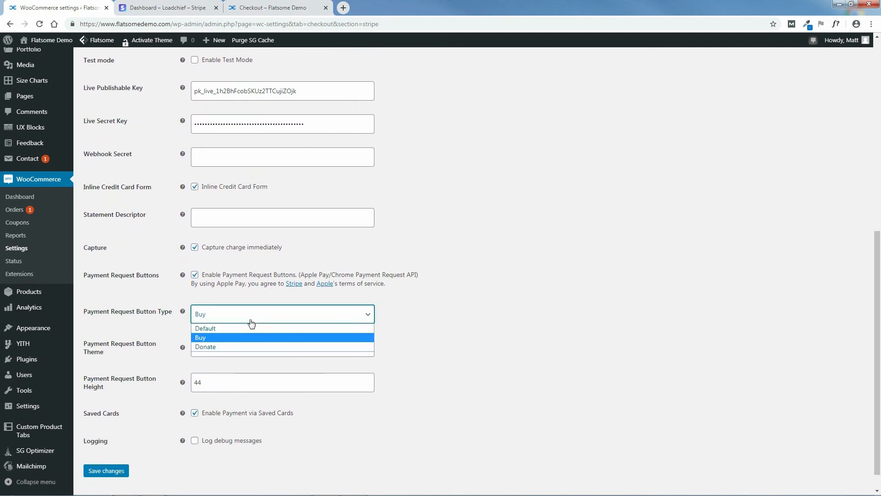
left_click(425, 340)
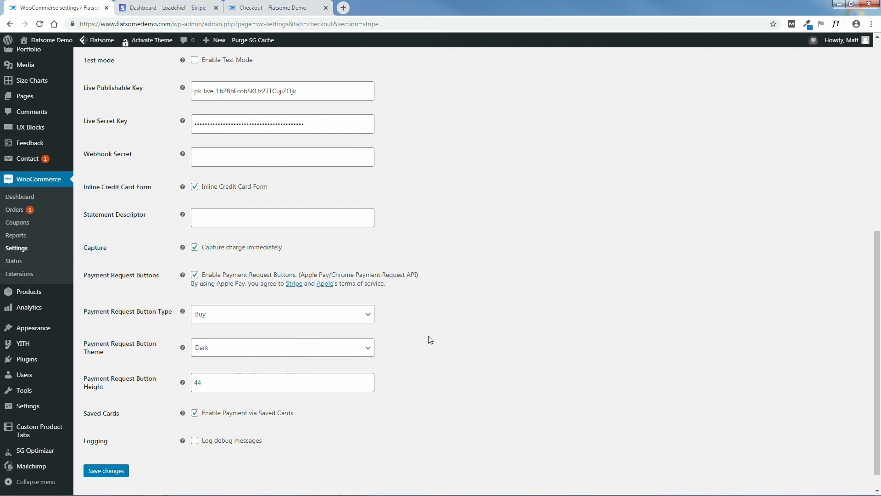
left_click(230, 349)
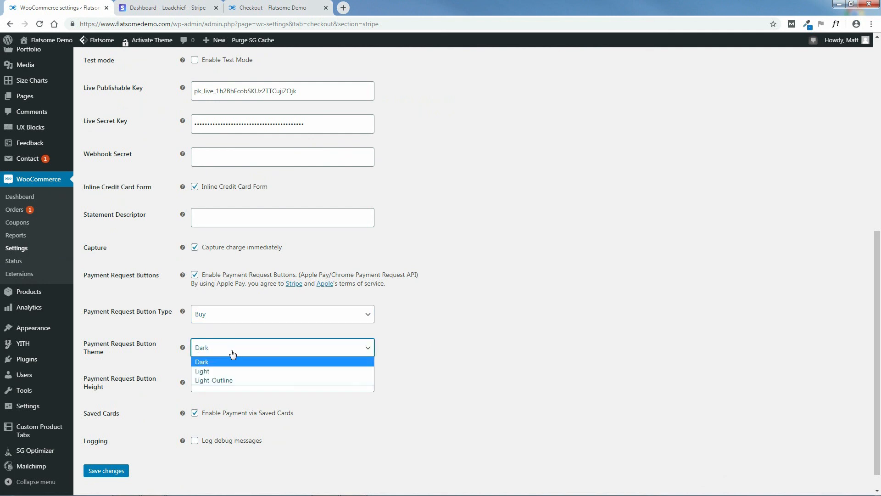
left_click(208, 370)
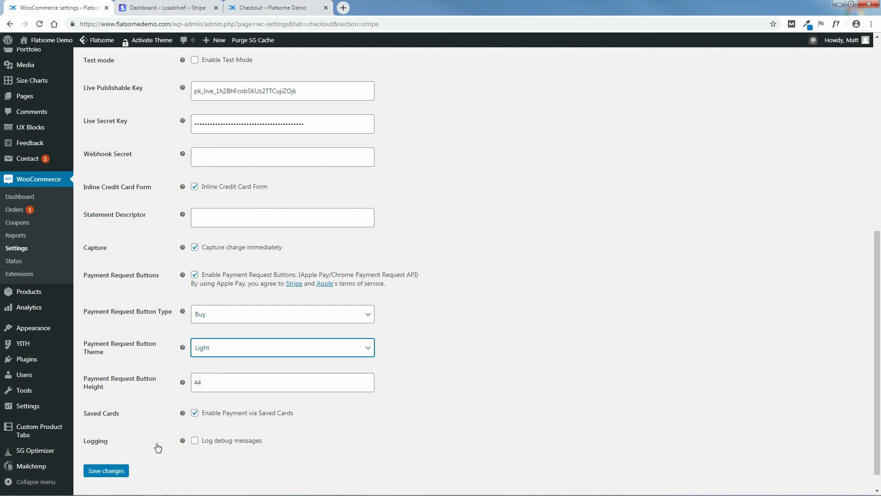
left_click_drag(205, 382, 194, 383)
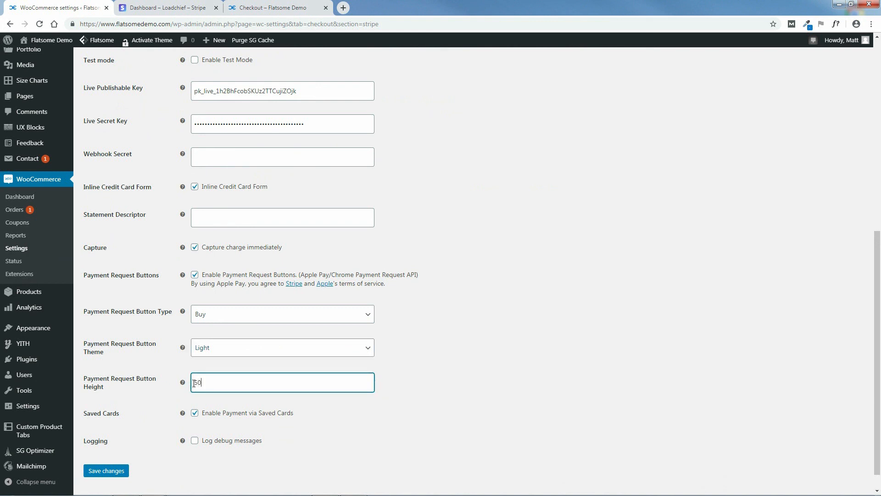
left_click(110, 470)
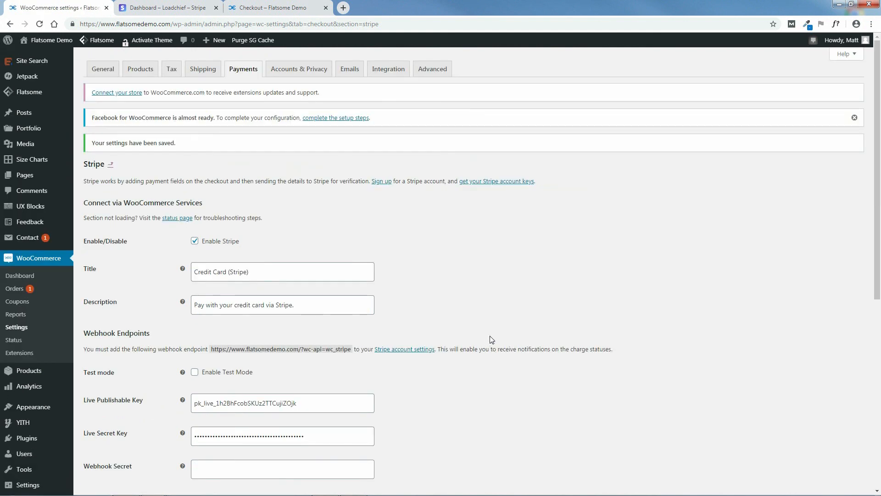
Open the storefront cart page to see the light-themed Buy now button.
left_click(274, 6)
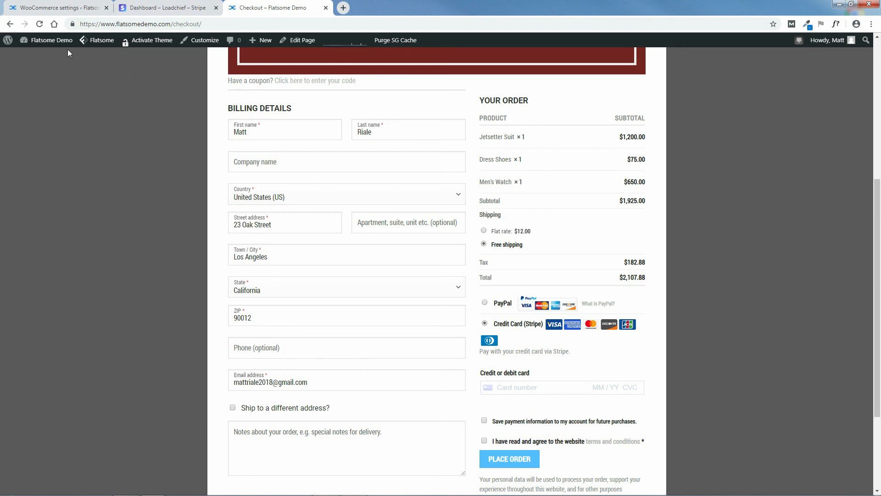
left_click(10, 24)
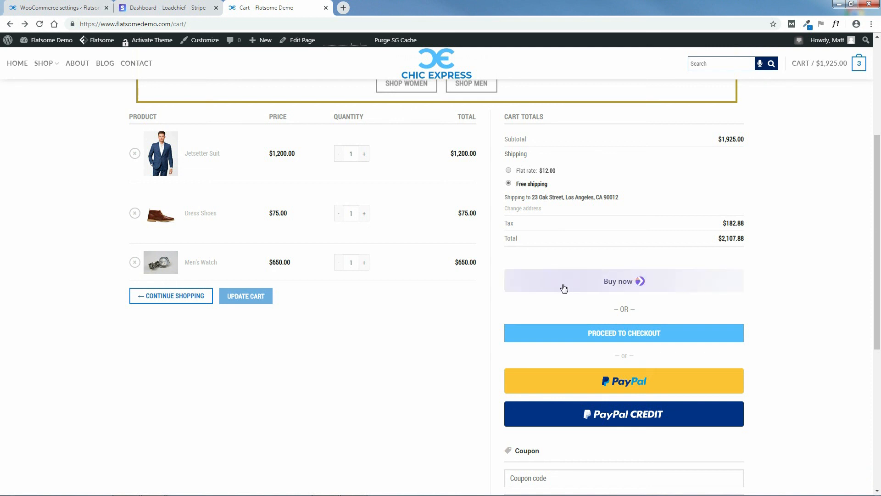
Untick Enable Payment Request Buttons in the Stripe settings and save the change.
left_click(153, 5)
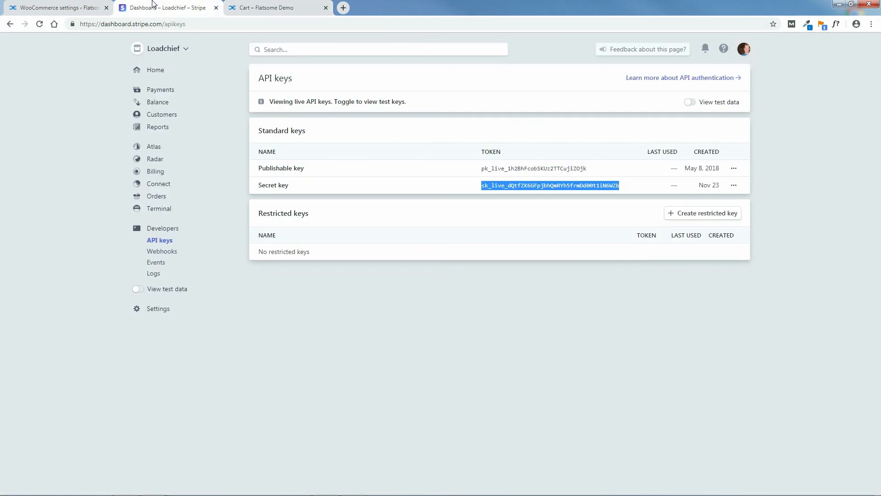
left_click(60, 7)
scroll(880, 347, "down", 5)
scroll(880, 347, "down", 3)
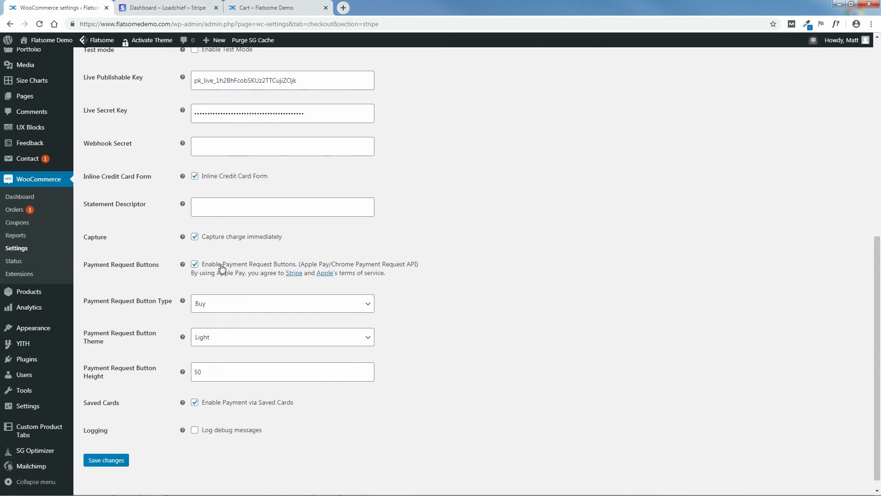
left_click(194, 264)
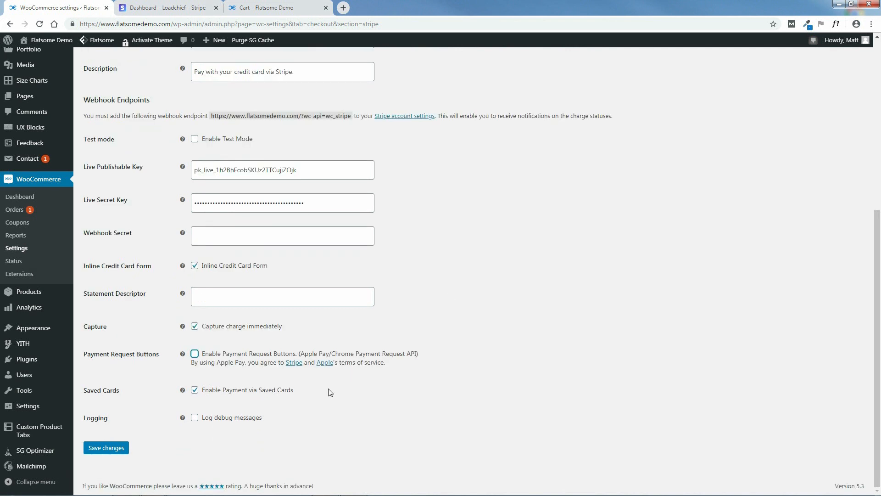
left_click(112, 451)
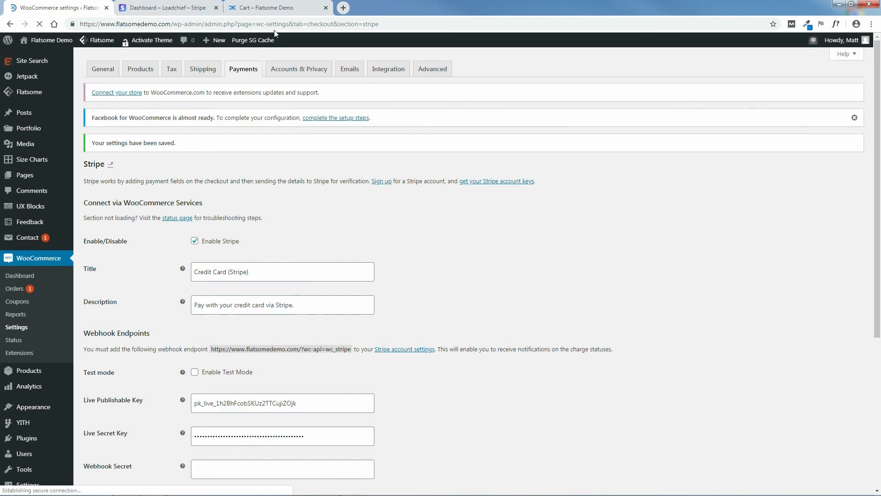
left_click(256, 9)
Reload the cart page to confirm the Buy now button is gone.
left_click(40, 25)
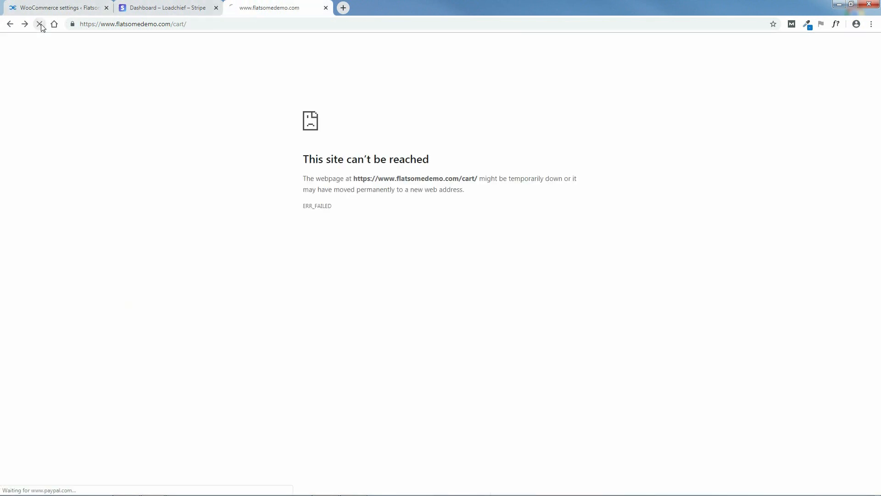
left_click(39, 26)
left_click(39, 26)
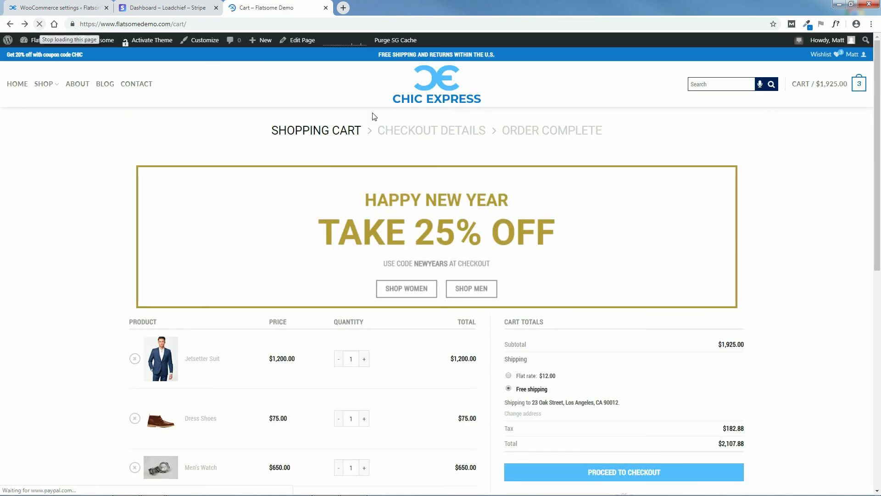
scroll(597, 258, "down", 4)
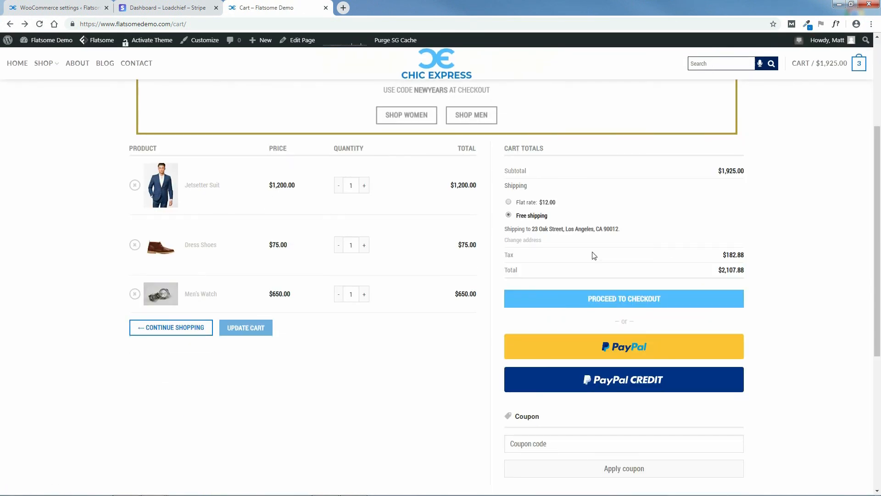
Untick Enable Payment via Saved Cards in the Stripe settings and dismiss the USPS shipping-label notice.
left_click(68, 7)
scroll(863, 231, "down", 6)
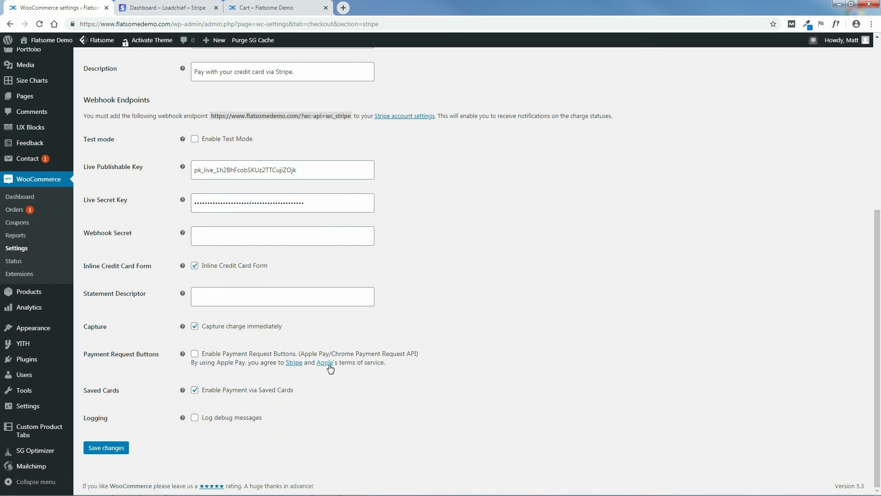
left_click(196, 391)
left_click_drag(877, 395, 880, 345)
scroll(880, 294, "up", 2)
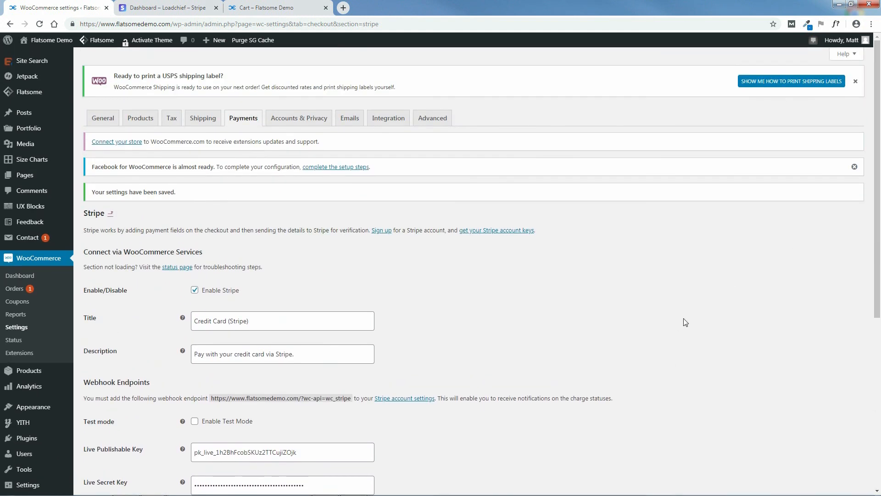
left_click(855, 81)
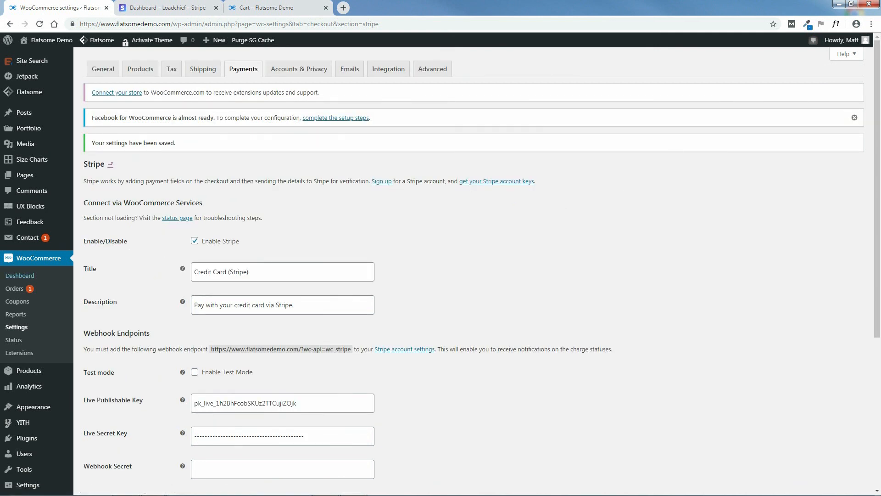
left_click(343, 8)
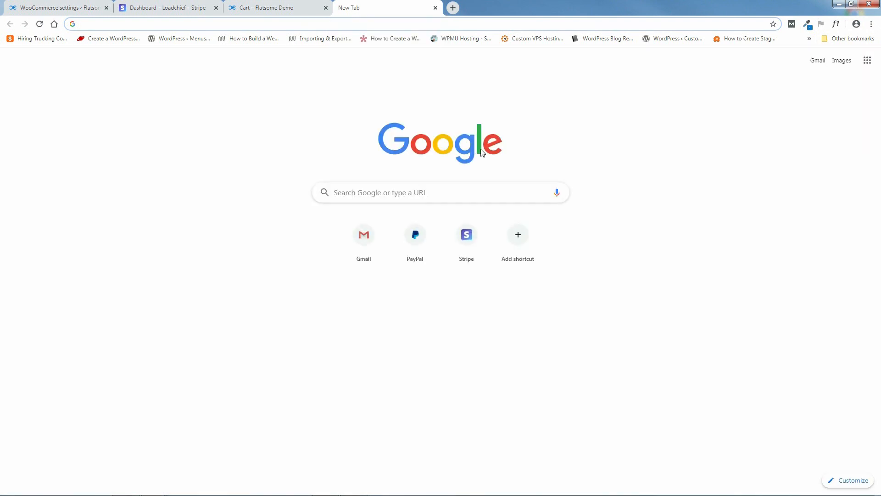
left_click(818, 62)
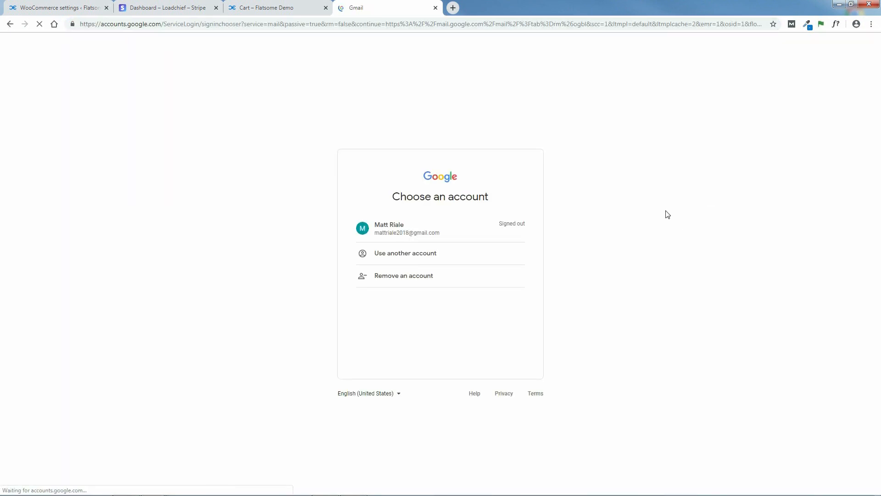
left_click(388, 232)
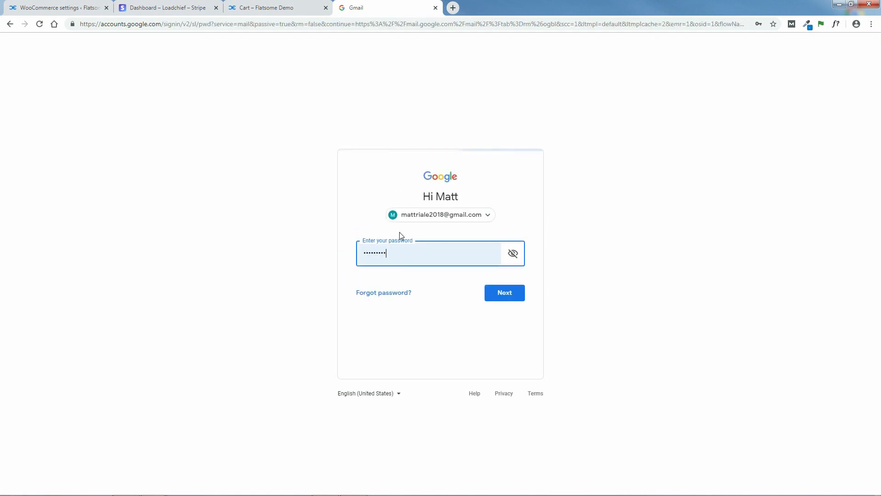
left_click(506, 293)
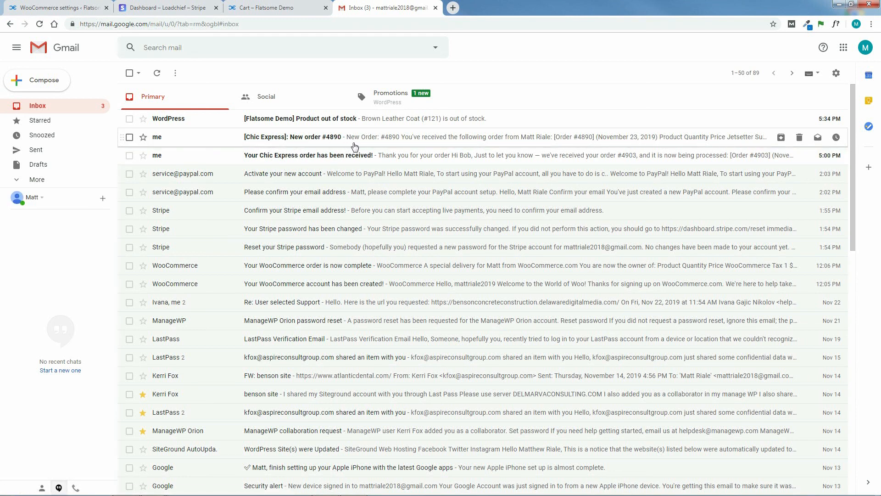
left_click(435, 8)
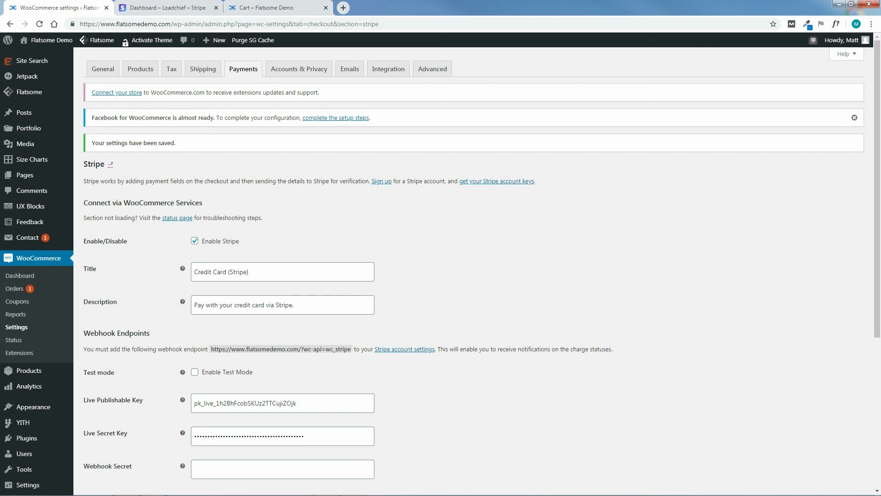
Leave the Stripe settings page and open the WooCommerce Emails settings listing all notifications.
left_click(303, 71)
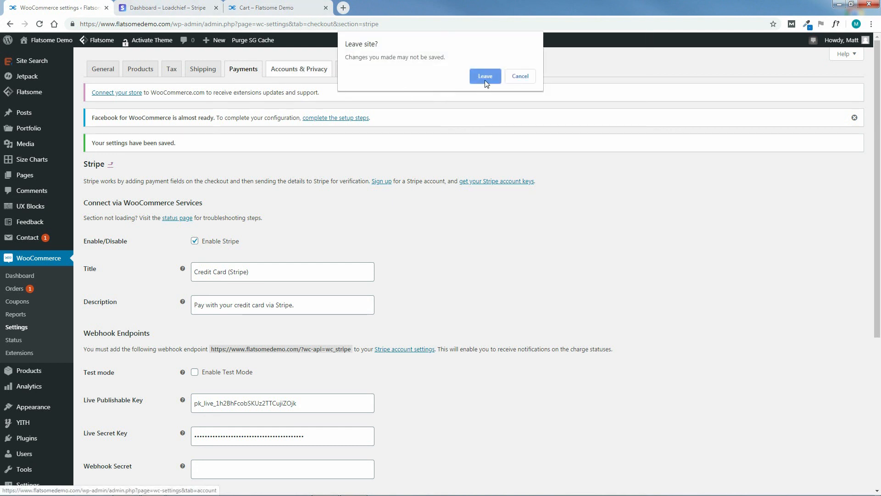
left_click(485, 77)
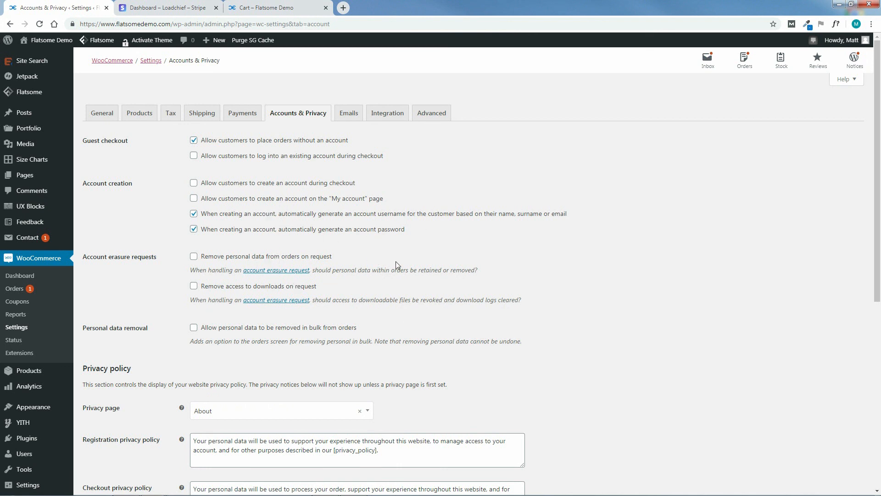
left_click_drag(880, 184, 866, 167)
left_click(349, 115)
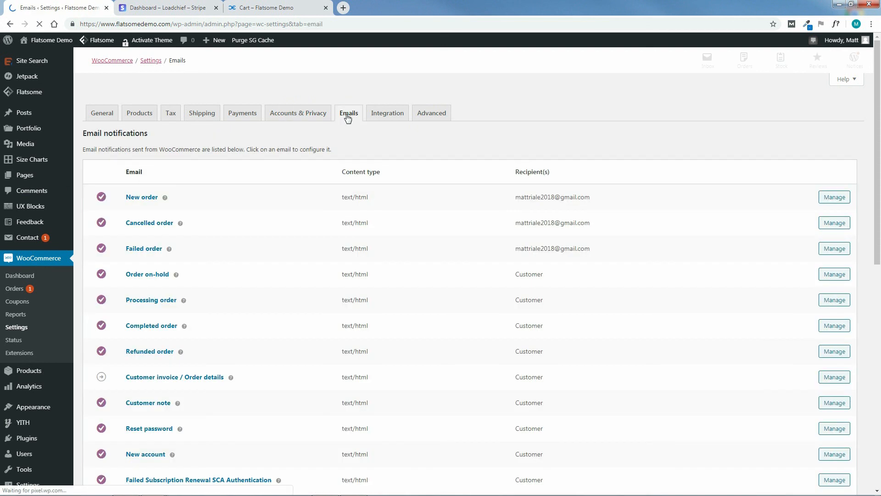
Change the email "From" name from Flatsome Demo to Chic Express.
left_click_drag(880, 118, 880, 358)
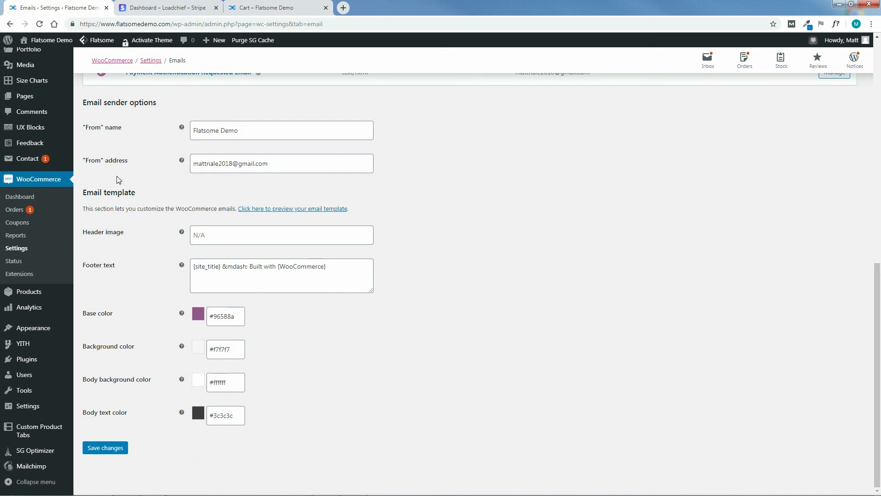
left_click_drag(239, 131, 187, 135)
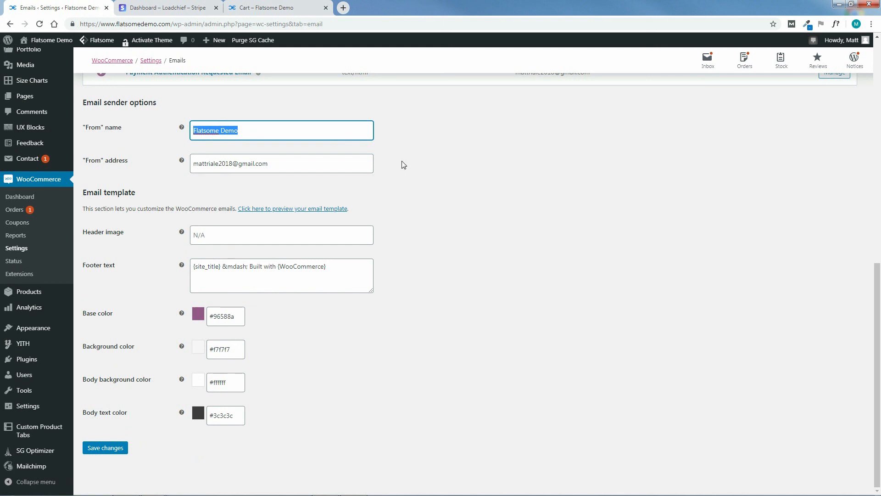
type("Chic Express")
left_click(273, 183)
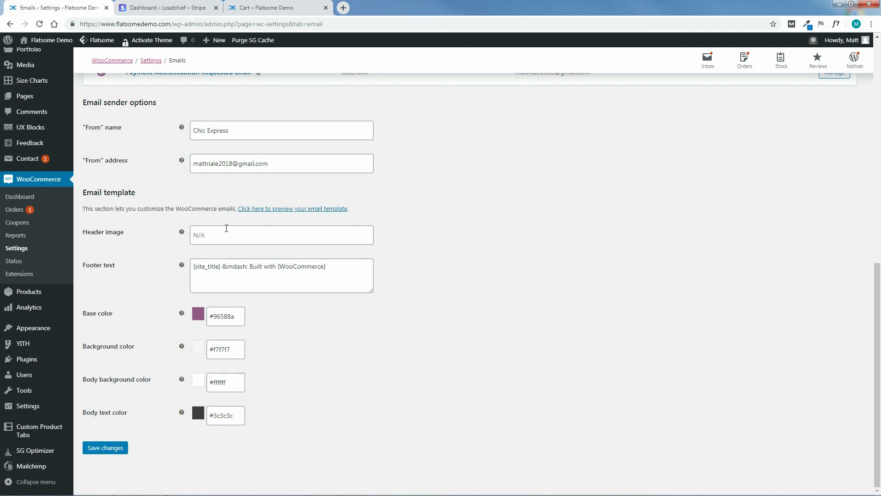
Copy the CHIC-EXPRESS-LOGO-1.png file link from the Media Library in a new tab.
mouse_move(27, 67)
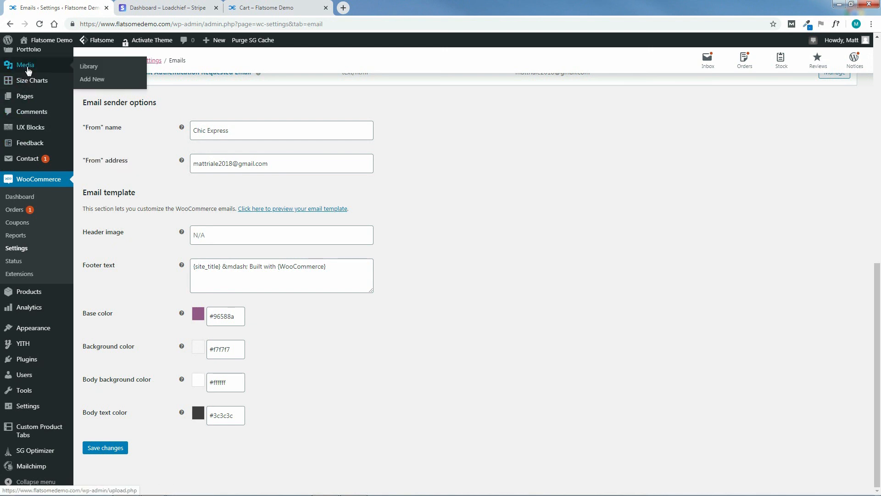
middle_click(86, 68)
left_click(151, 6)
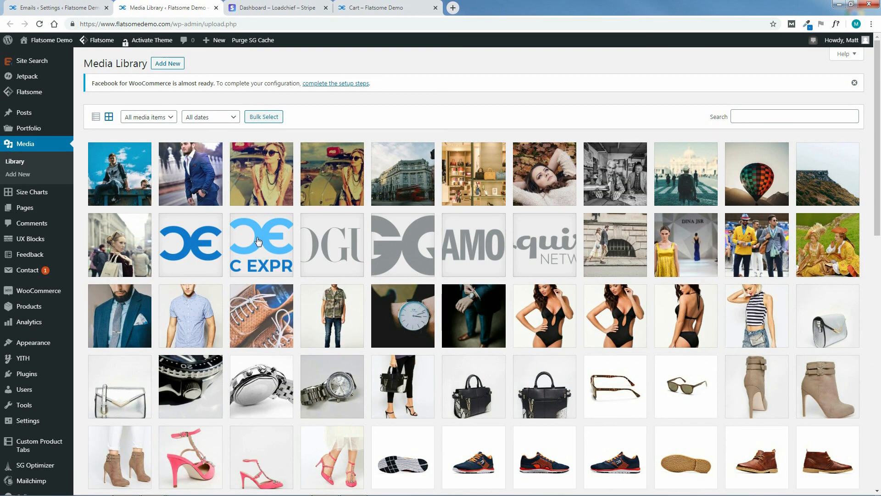
left_click(263, 241)
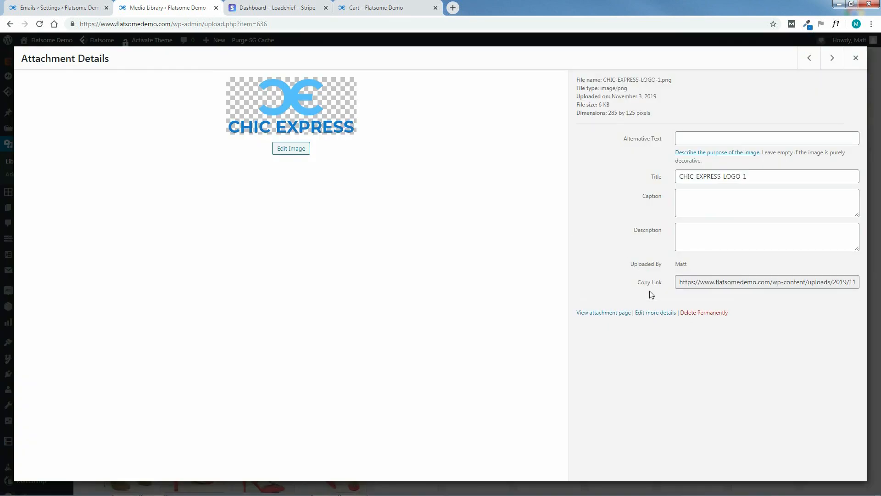
left_click_drag(681, 283, 760, 295)
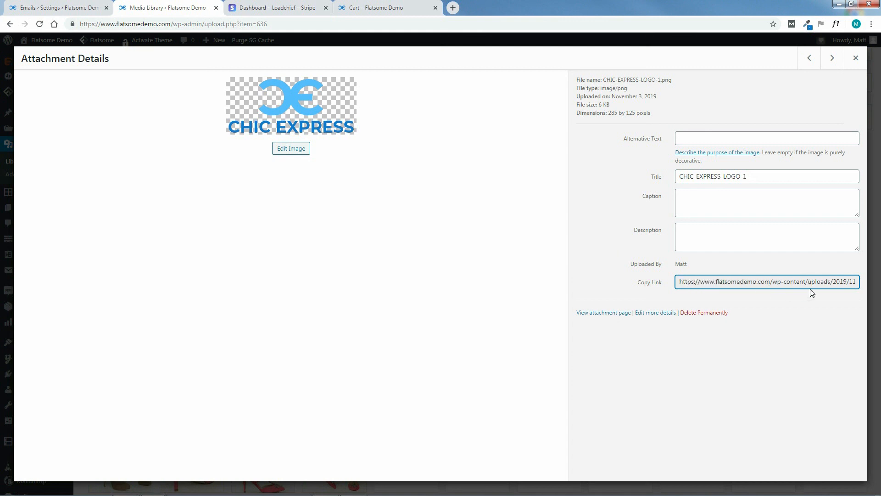
left_click_drag(681, 284, 855, 283)
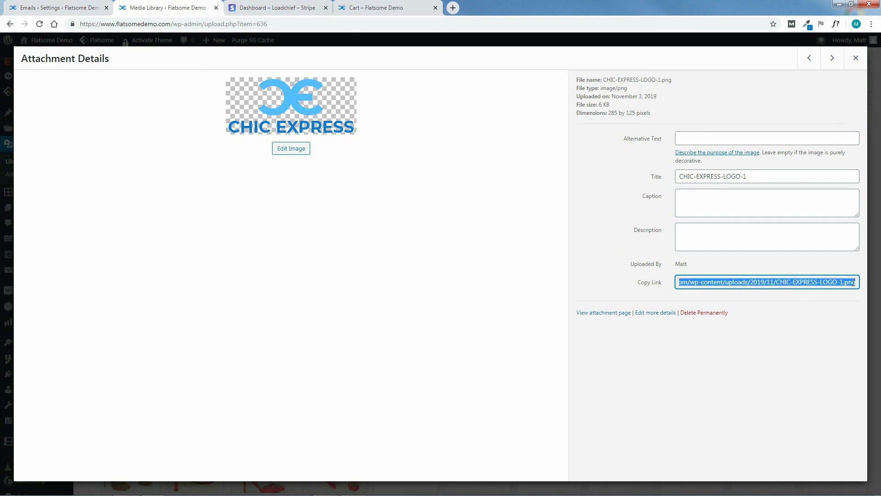
right_click(843, 284)
left_click(743, 290)
Close the Media Library tab and bring up paste options on the Header image field.
left_click(216, 8)
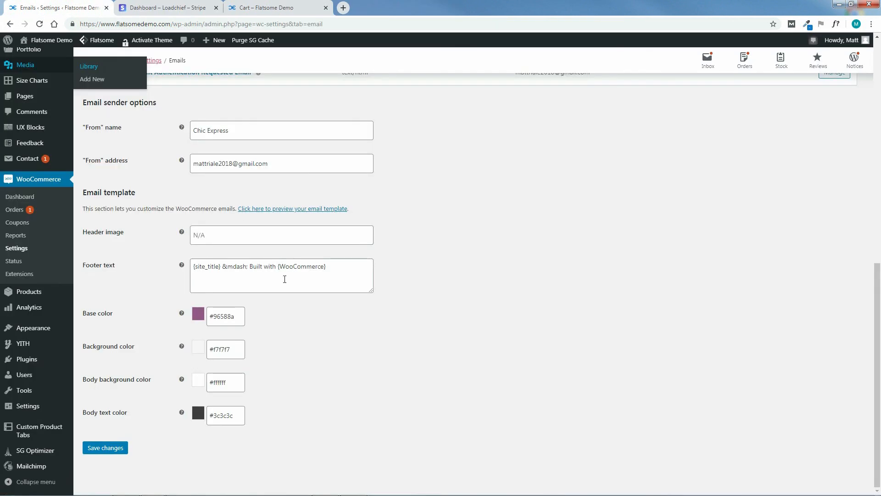
left_click(226, 232)
right_click(225, 231)
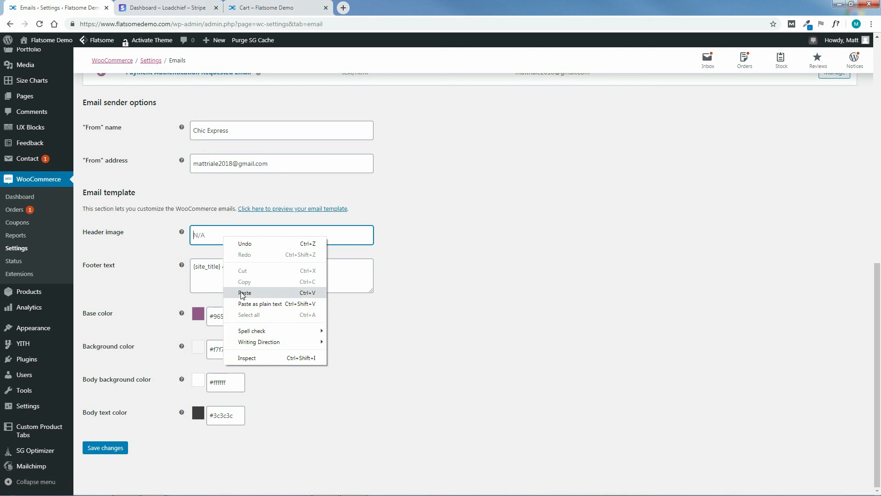
Paste the logo URL as header image and change the footer to "{site_title} &mdash; Thanks for shopping with us!".
left_click(242, 292)
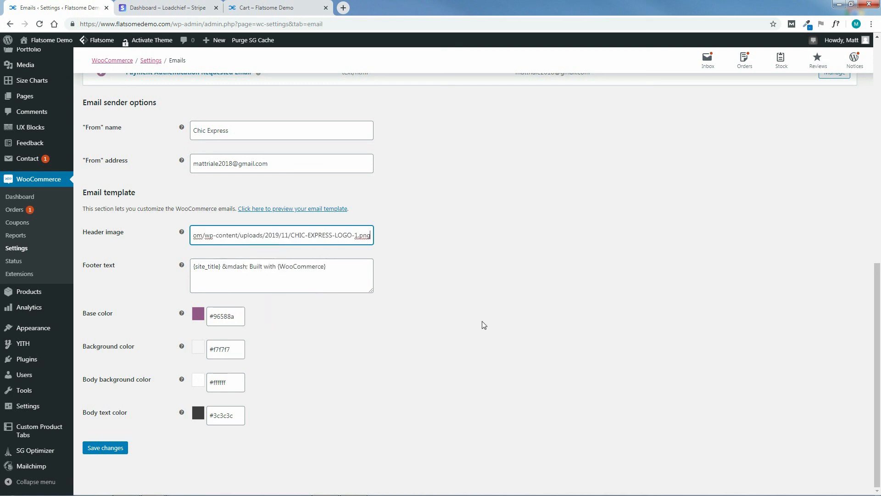
left_click(214, 279)
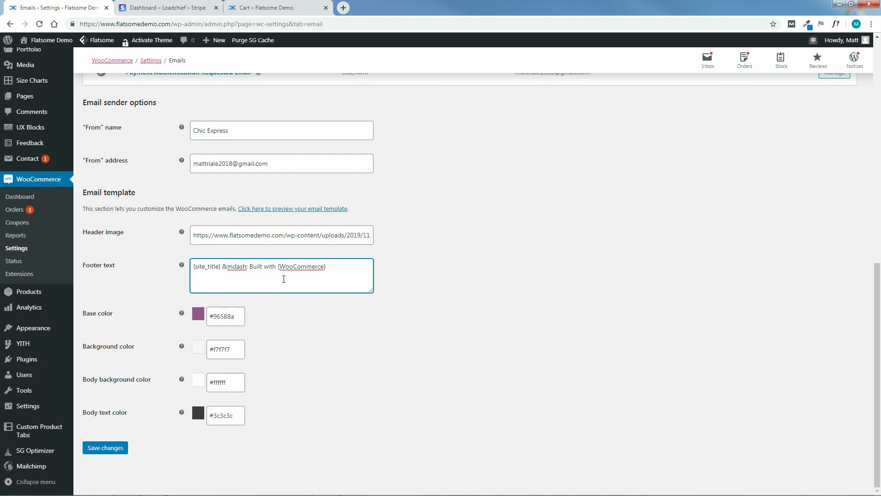
left_click_drag(251, 266, 344, 272)
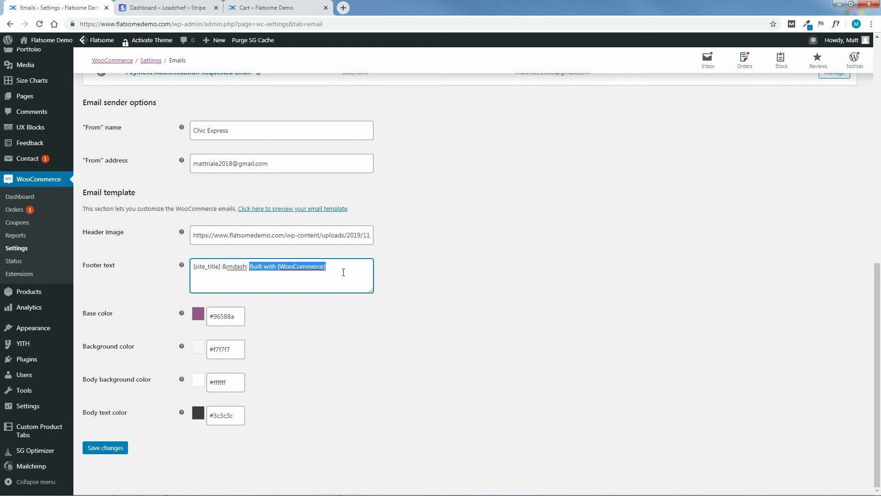
key("BackSpace")
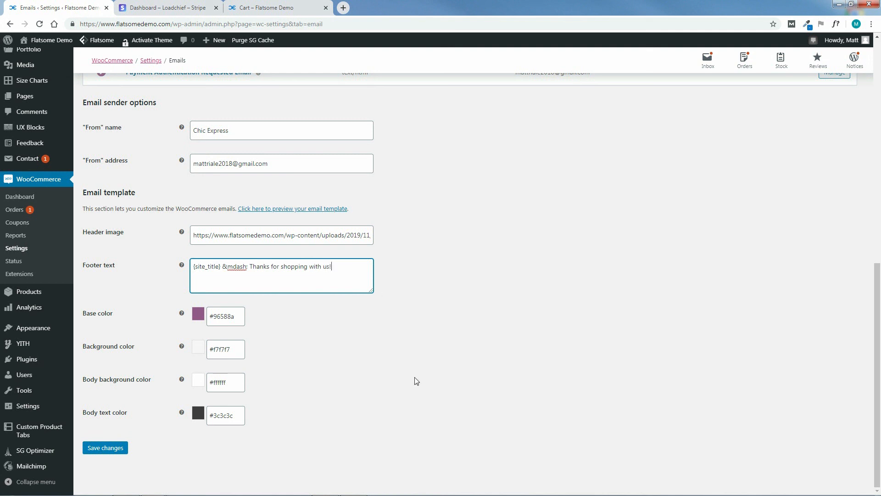
left_click(384, 363)
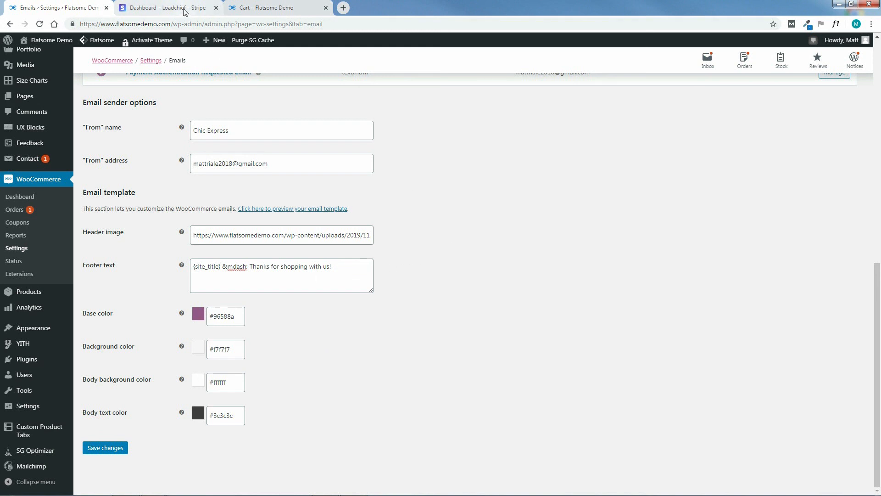
left_click(267, 7)
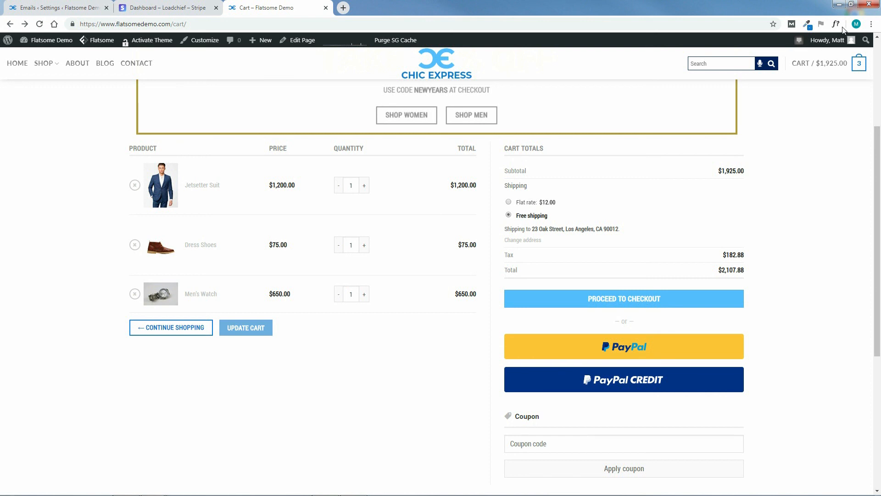
Pick the logo's blue #1178CF and paste it over #96588a as the email base colour.
left_click(806, 24)
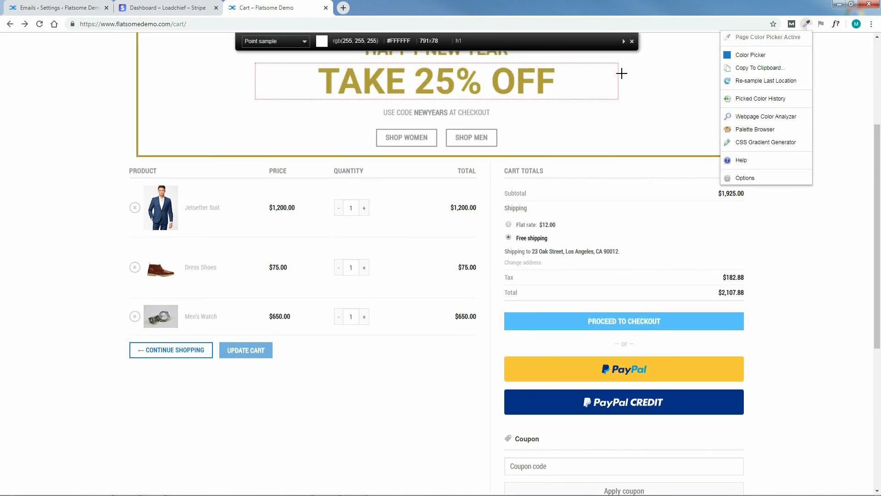
left_click_drag(878, 154, 878, 67)
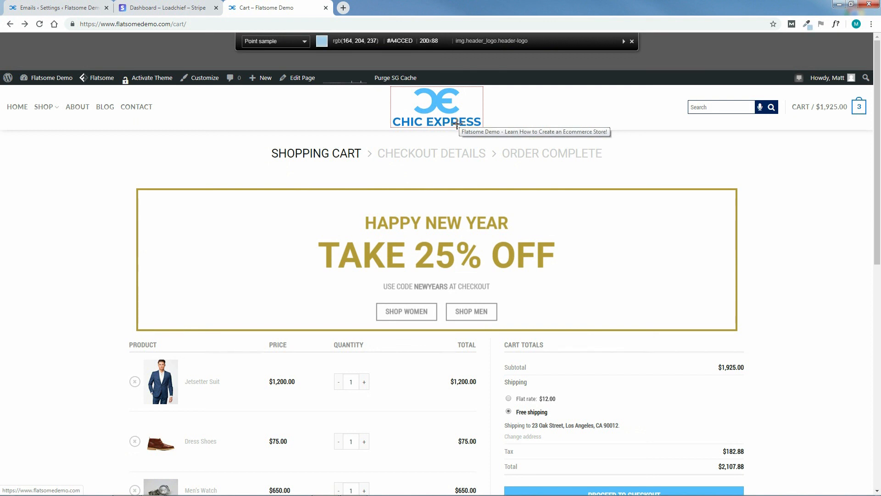
left_click(452, 125)
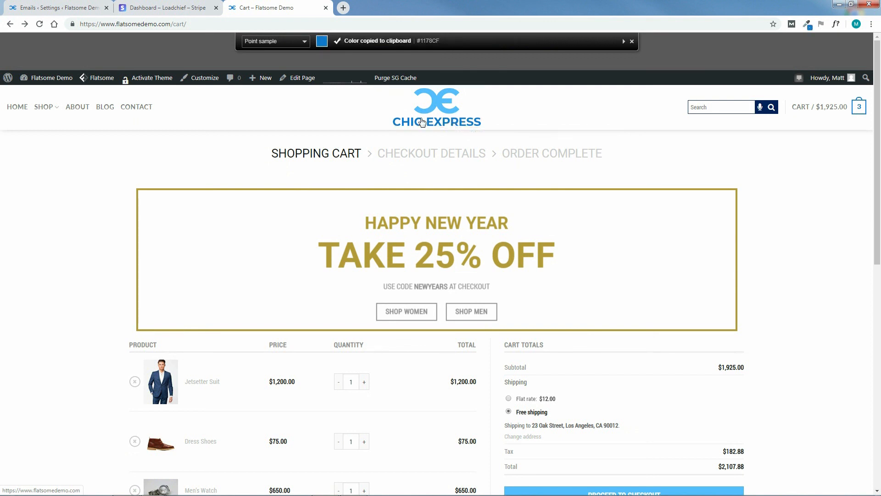
left_click(57, 7)
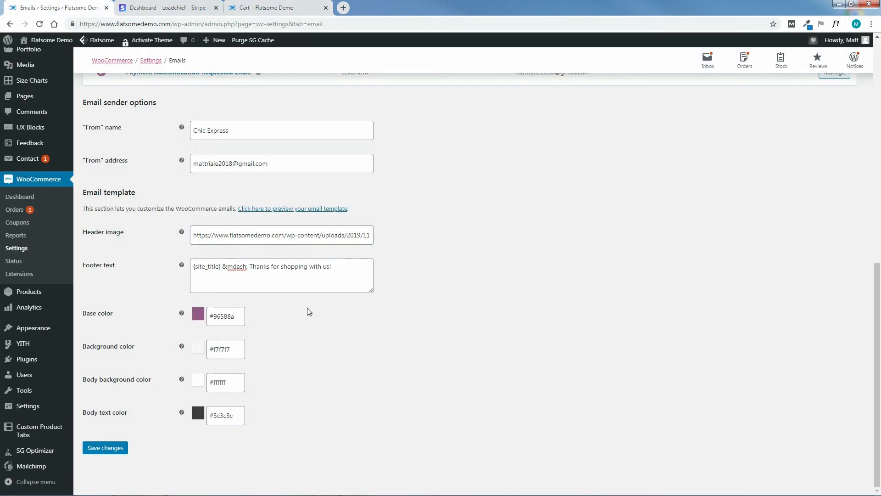
left_click_drag(236, 316, 209, 315)
right_click(221, 320)
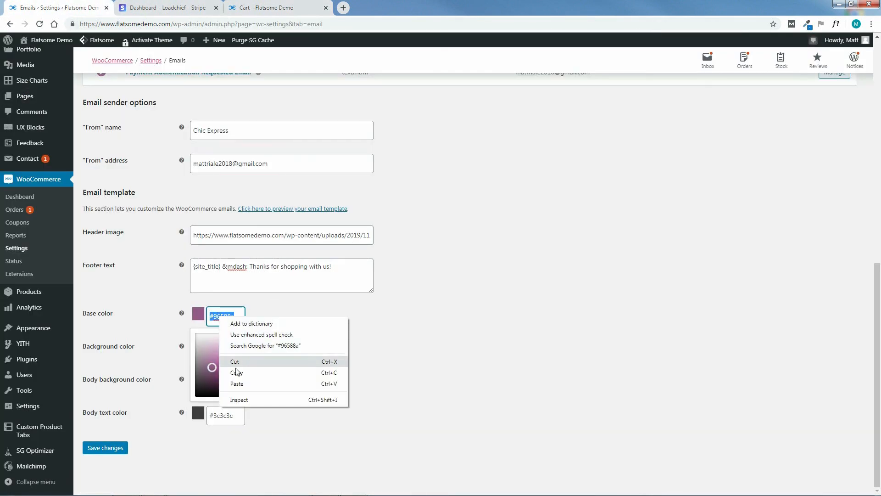
left_click(238, 384)
left_click(340, 348)
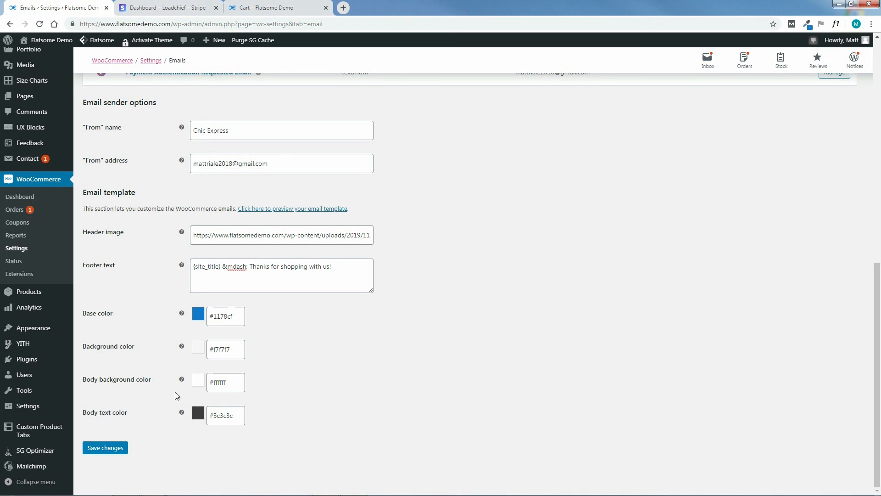
Save the email settings and preview the branded email template.
left_click(105, 448)
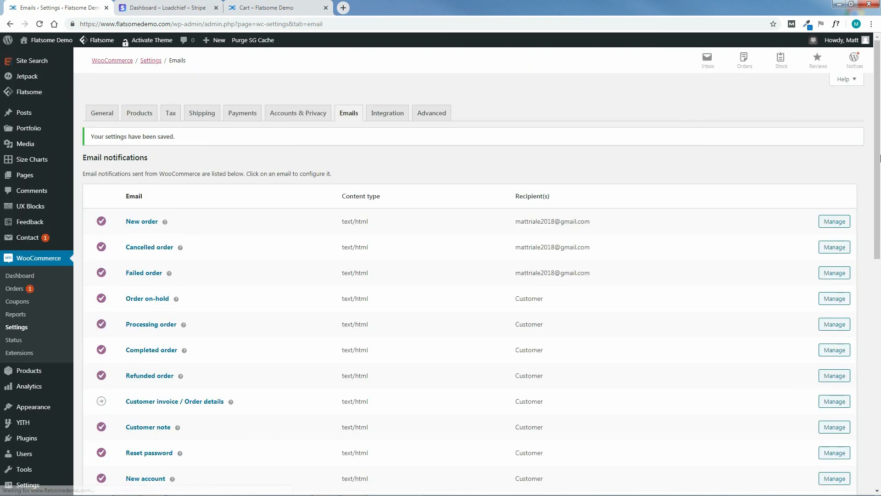
left_click_drag(879, 158, 880, 439)
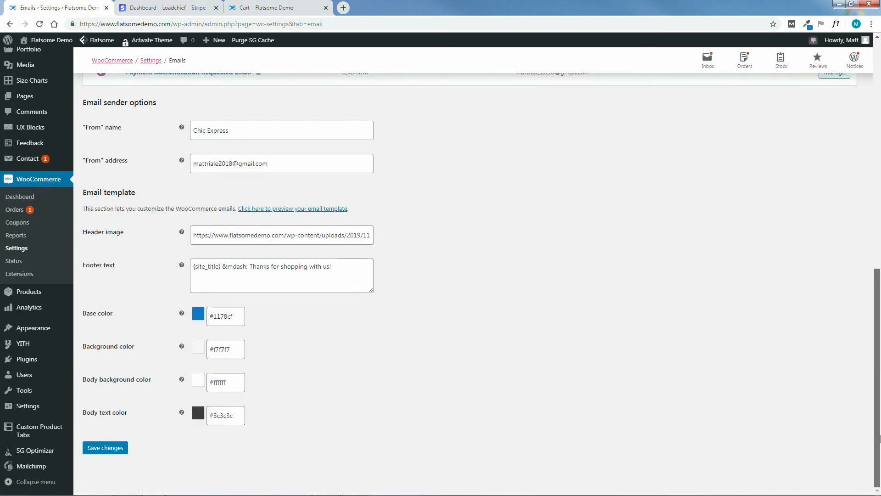
left_click(289, 210)
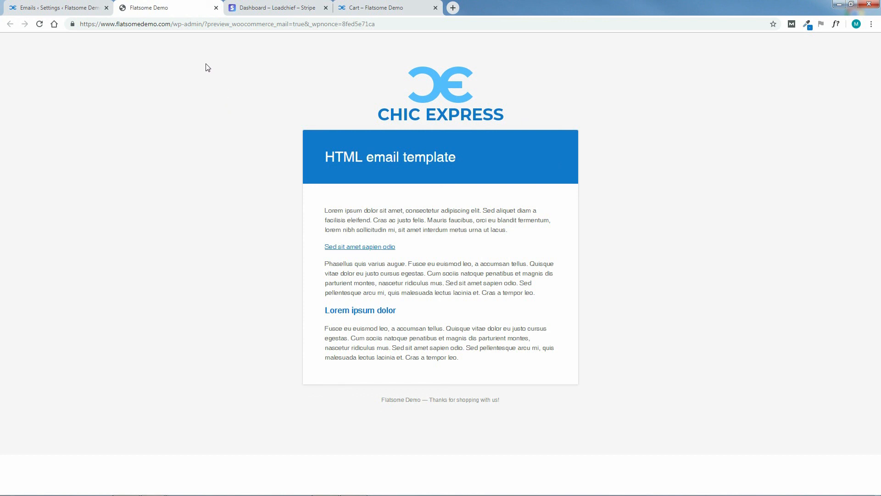
Close the Chic Express email preview and return to the WooCommerce Emails settings list.
left_click(217, 7)
left_click_drag(878, 276, 877, 46)
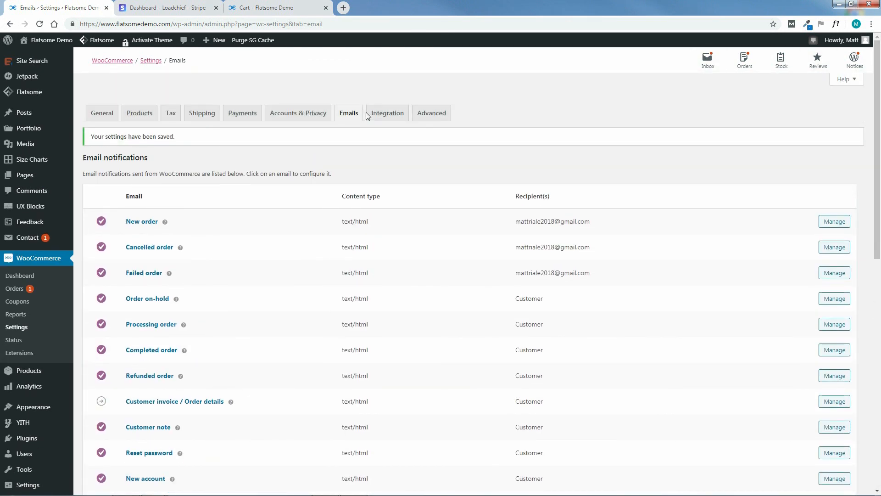
Look over the Integration settings, then review the Advanced page setup and checkout endpoints.
left_click(386, 116)
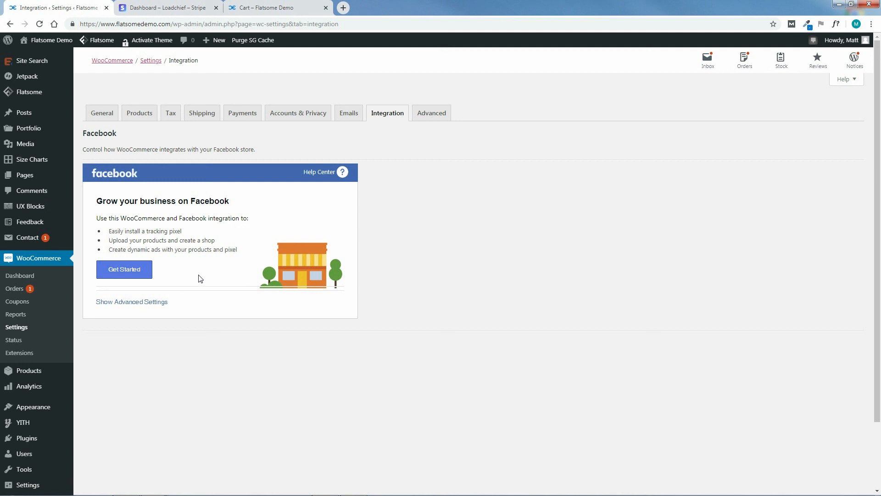
left_click(431, 114)
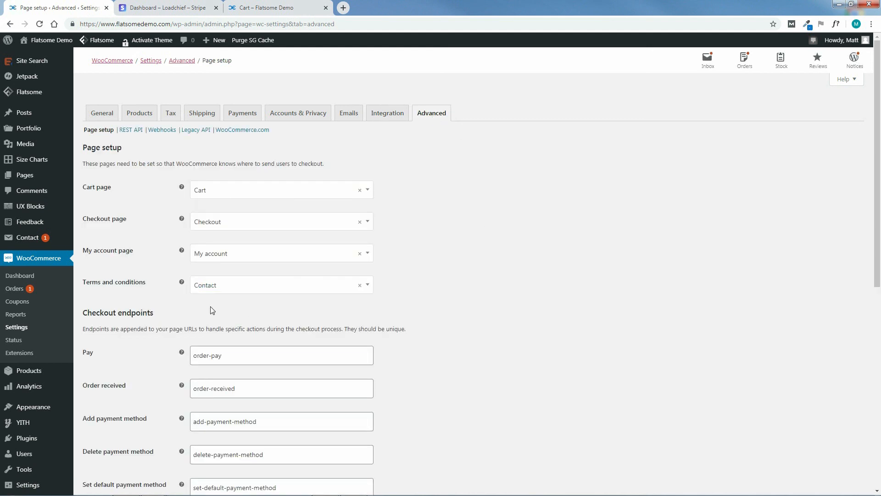
left_click_drag(877, 230, 880, 461)
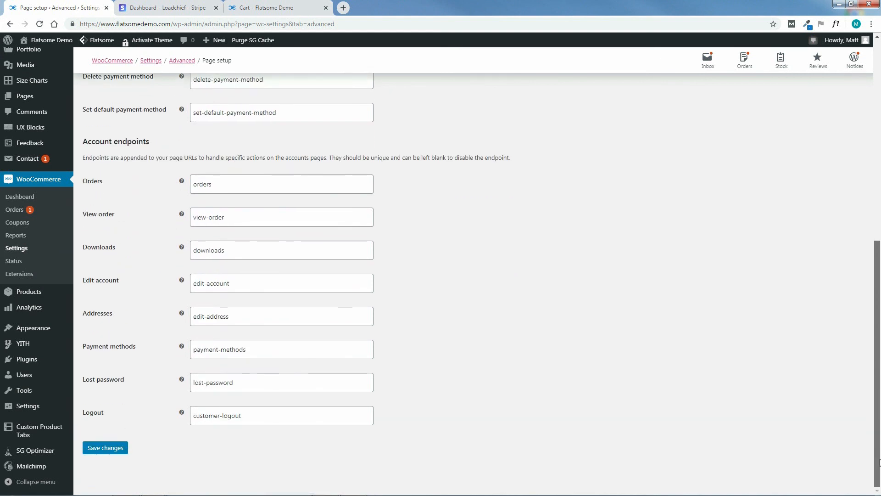
mouse_move(182, 180)
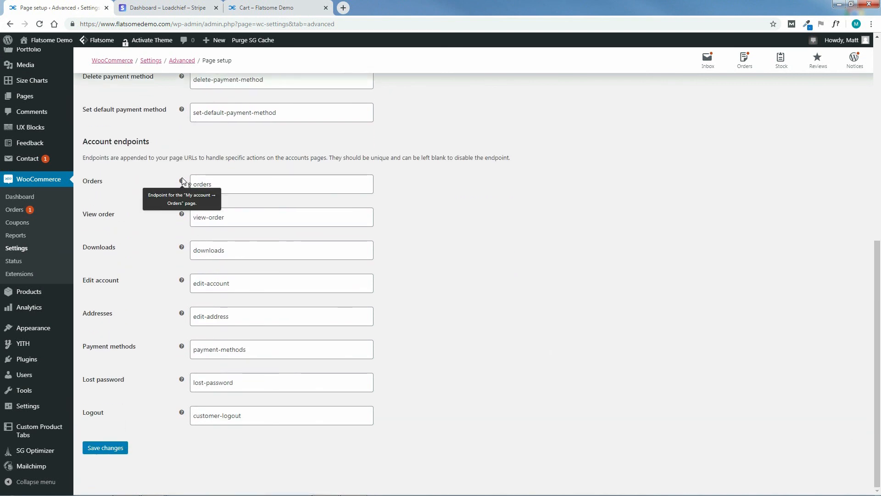
left_click_drag(877, 297, 878, 97)
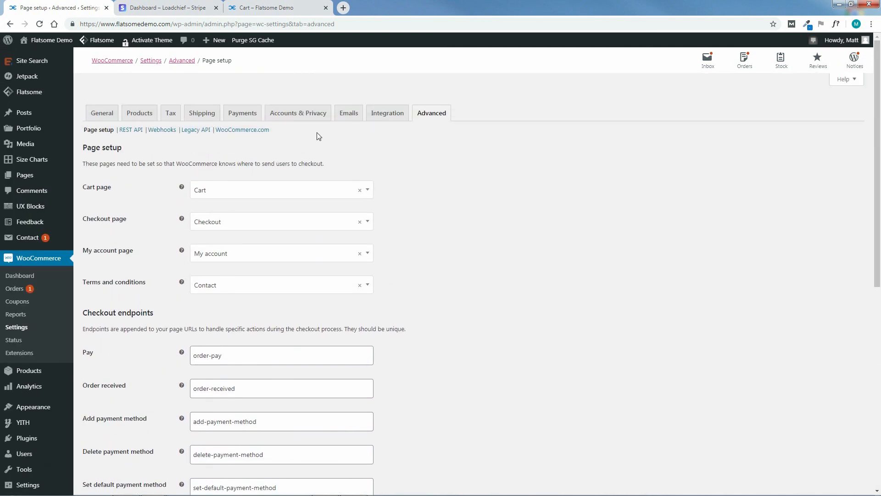
Visit the storefront home page, then go back to the admin Dashboard.
left_click(48, 46)
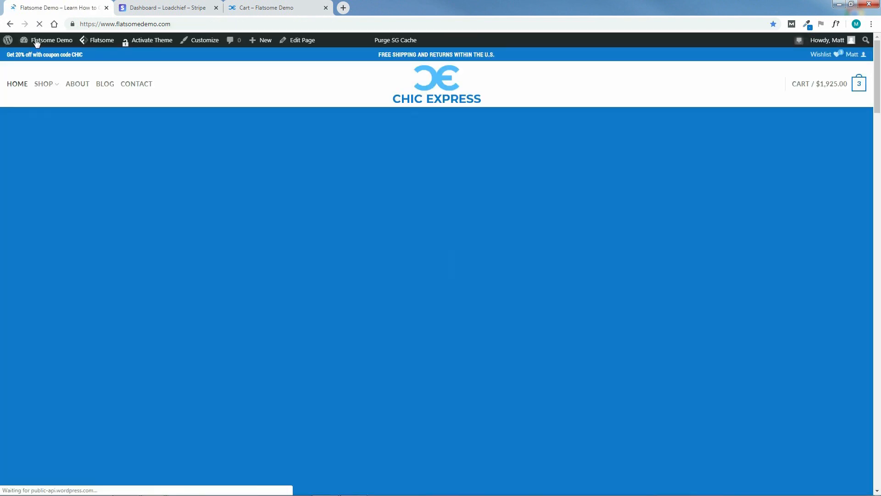
mouse_move(27, 42)
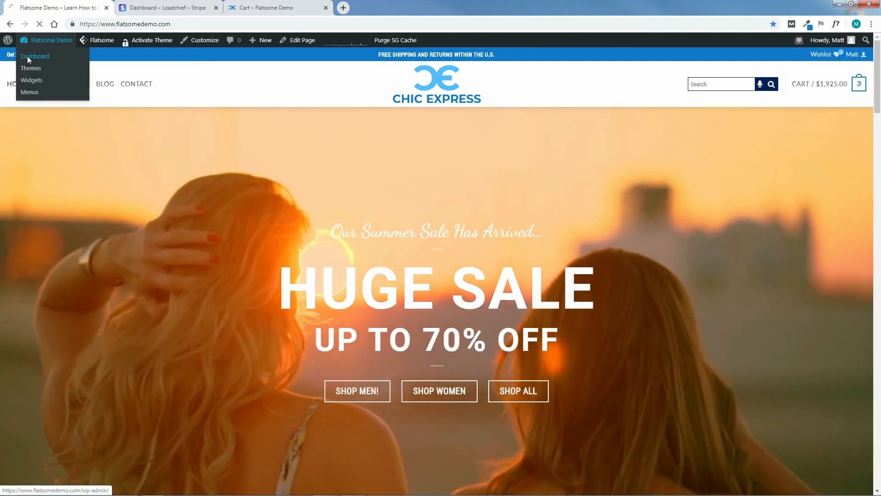
left_click(26, 56)
Close the Stripe dashboard and storefront cart browser tabs.
left_click(182, 7)
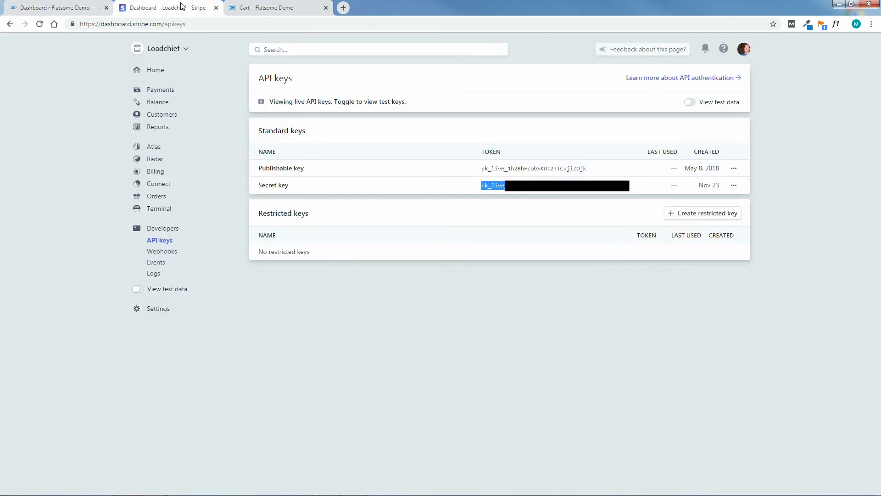
left_click(216, 8)
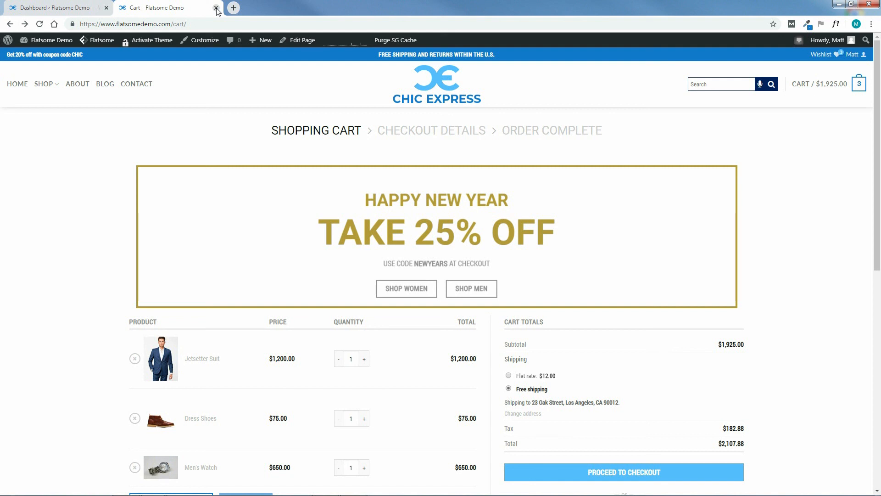
left_click(216, 8)
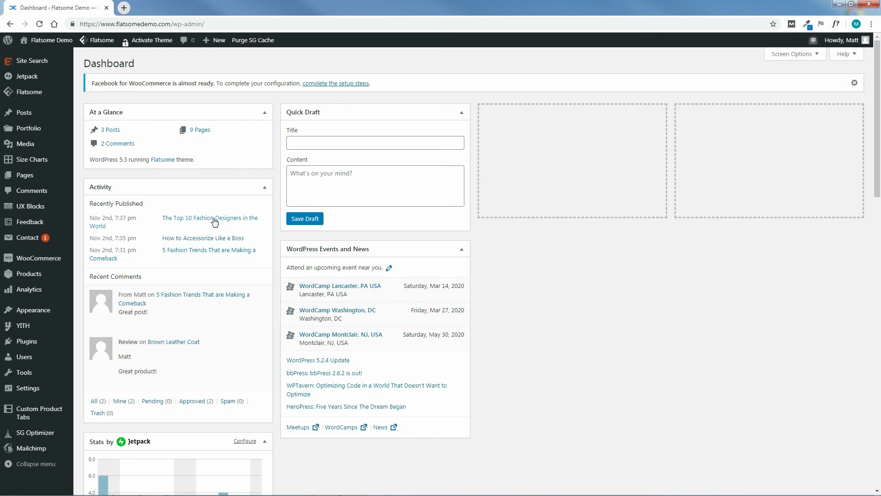
Start a new coupon and replace the generated code with CHIC.
mouse_move(206, 44)
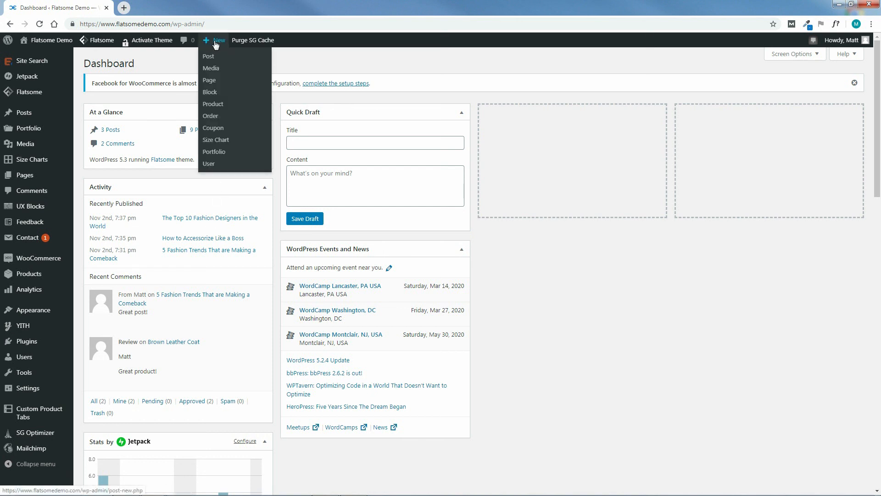
left_click(214, 130)
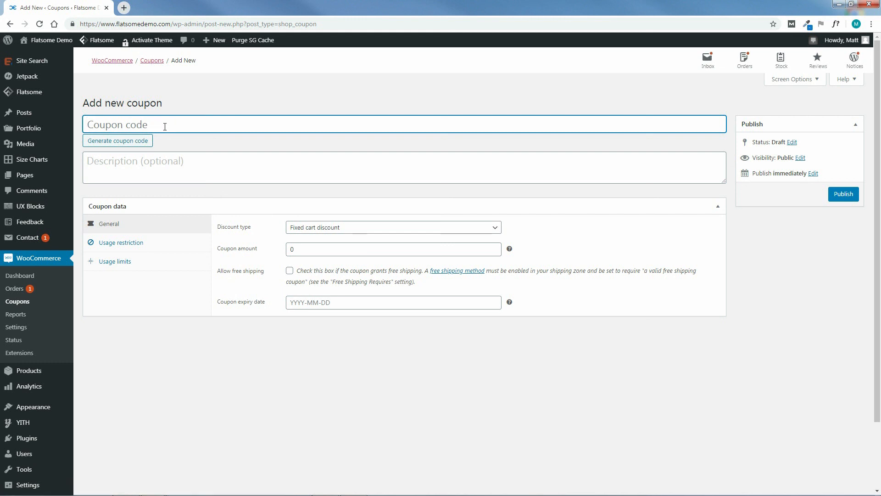
left_click(134, 142)
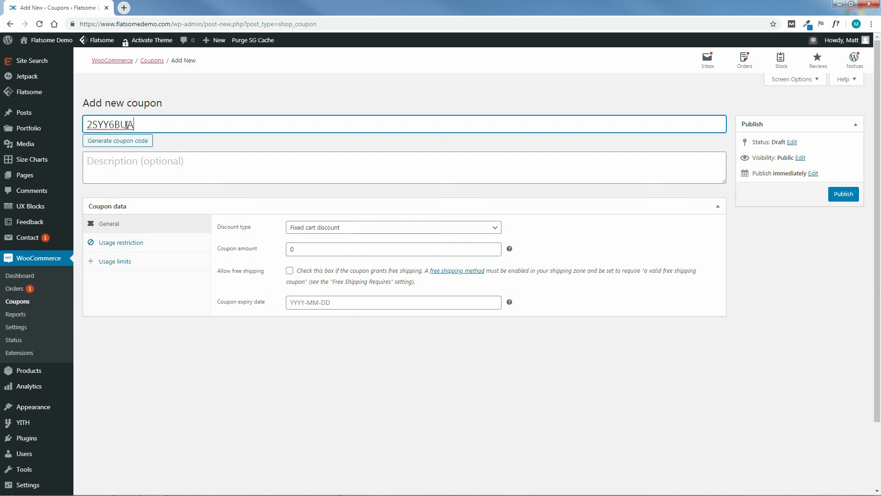
double_click(127, 125)
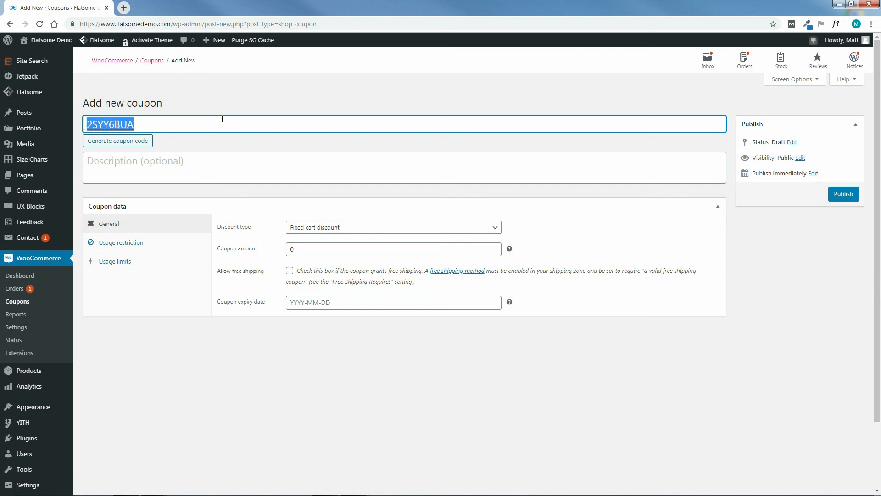
type("CHIC")
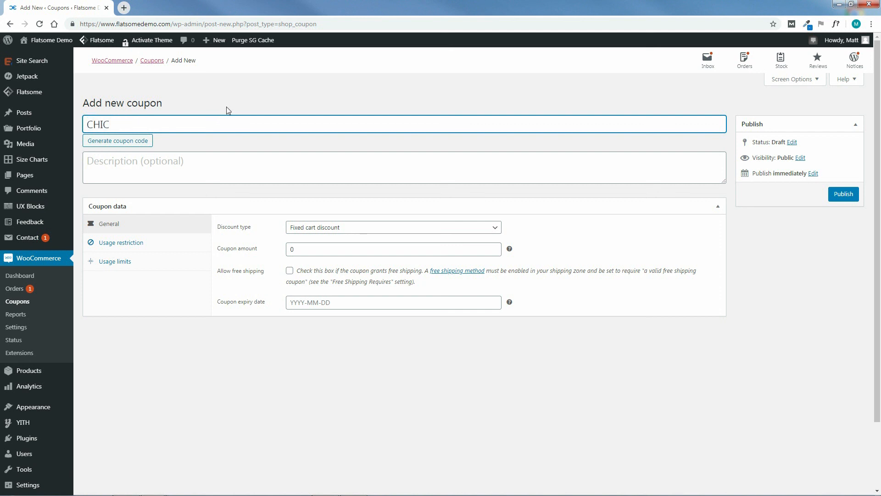
Open the storefront in a new tab and switch to it.
mouse_move(46, 41)
middle_click(36, 55)
left_click(147, 7)
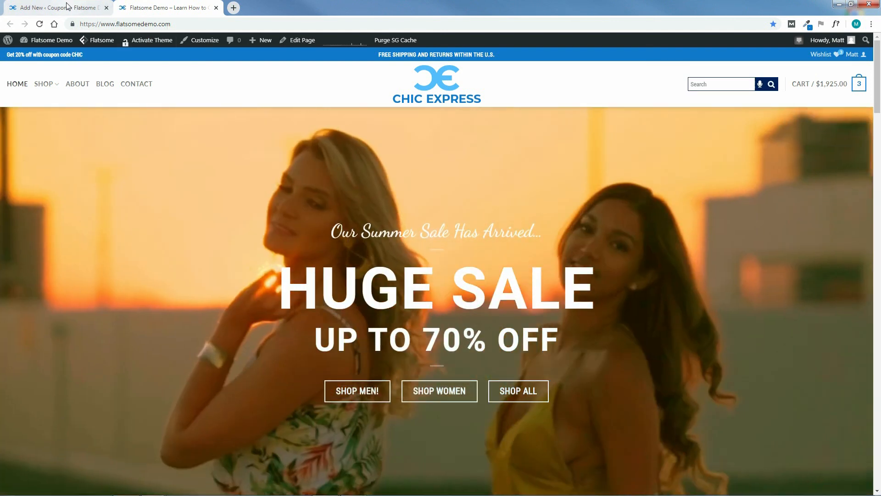
Give the CHIC coupon the description 'Get 20% off!'.
left_click(67, 7)
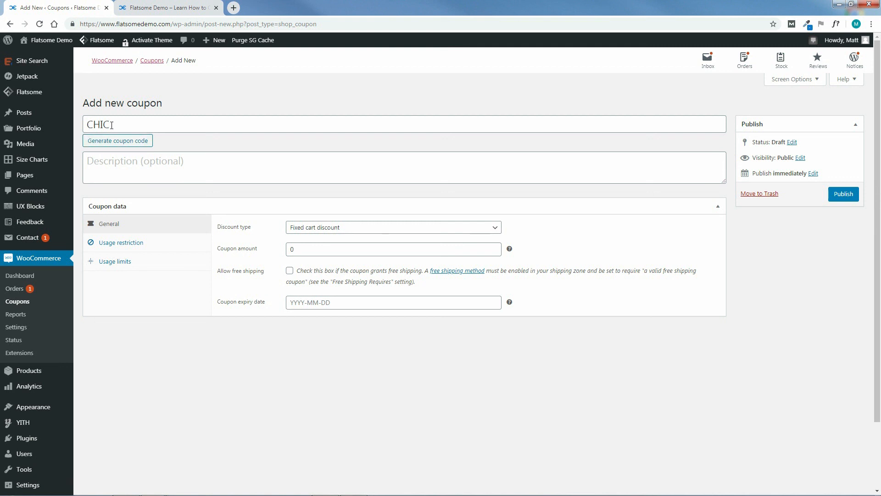
left_click(130, 162)
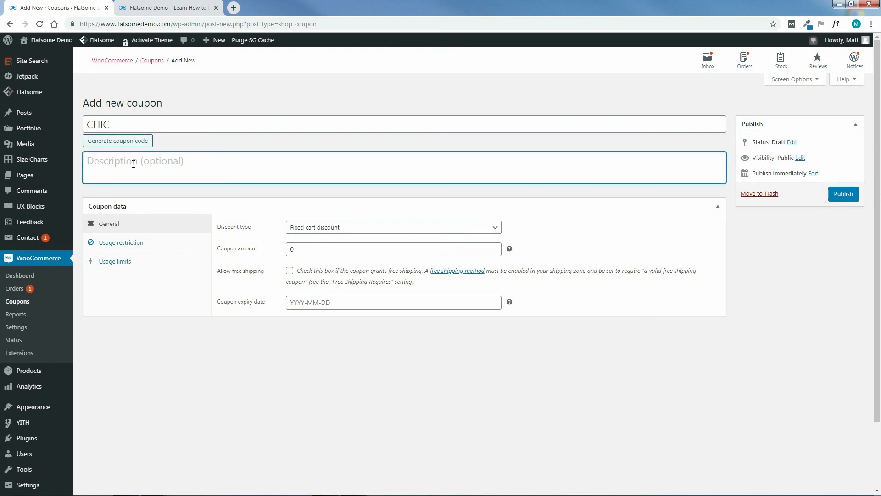
type("Get 20")
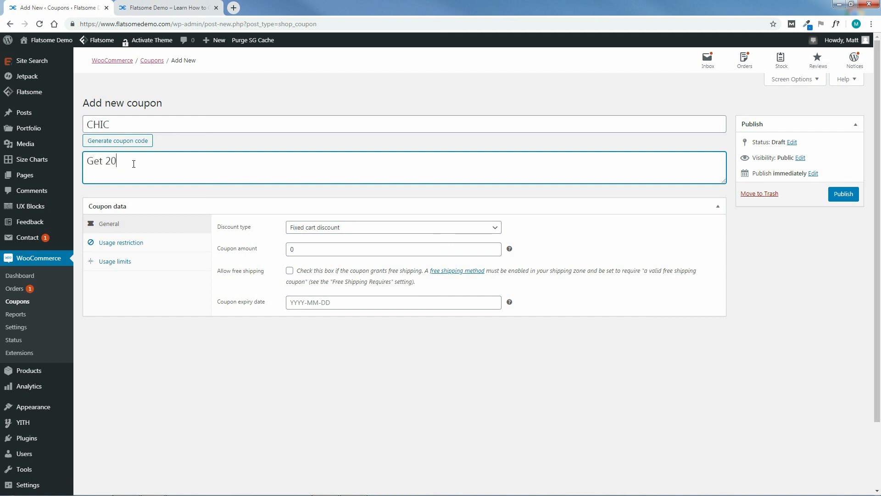
type("% off!")
Make it a 20% percentage discount expiring 2019-11-30.
left_click(370, 229)
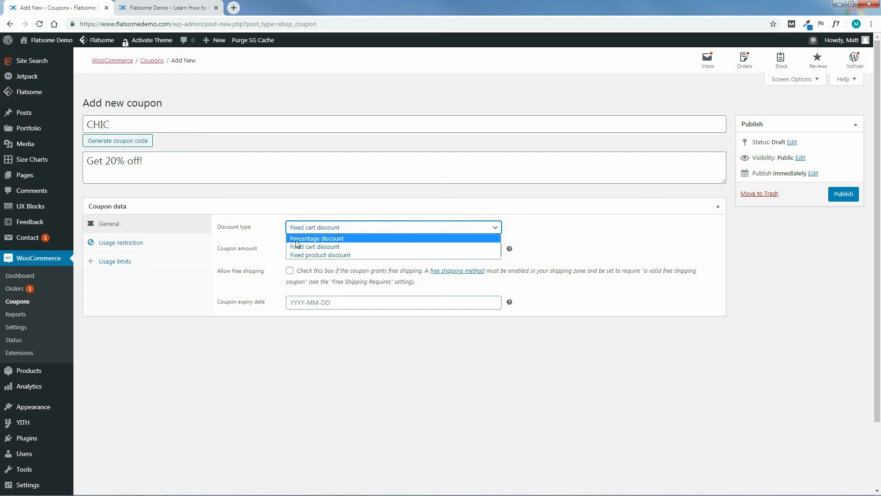
left_click(310, 241)
double_click(302, 249)
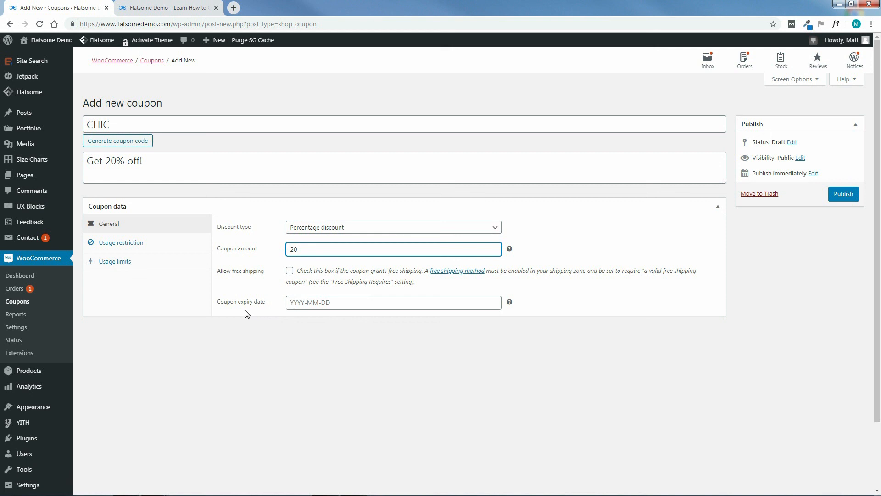
left_click(308, 302)
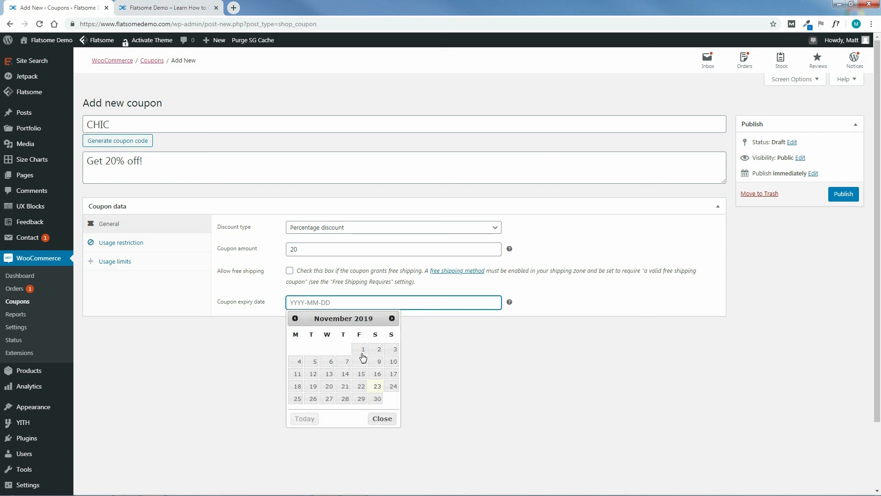
left_click(377, 398)
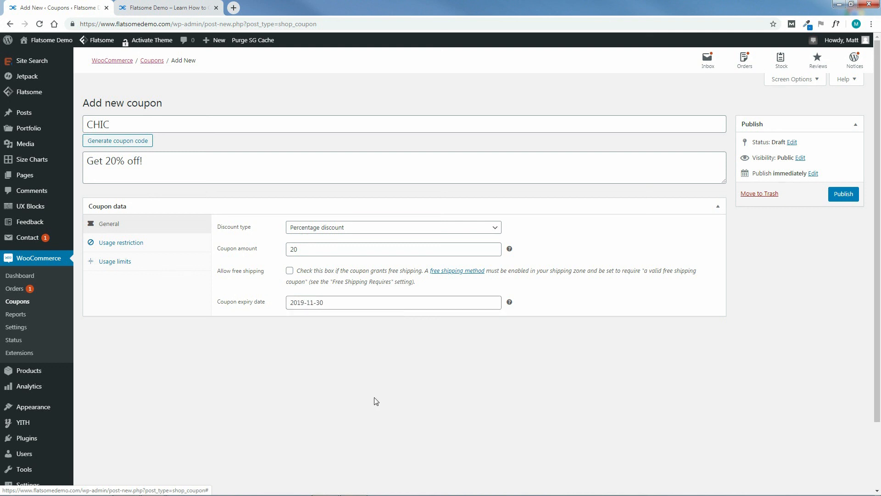
left_click(117, 247)
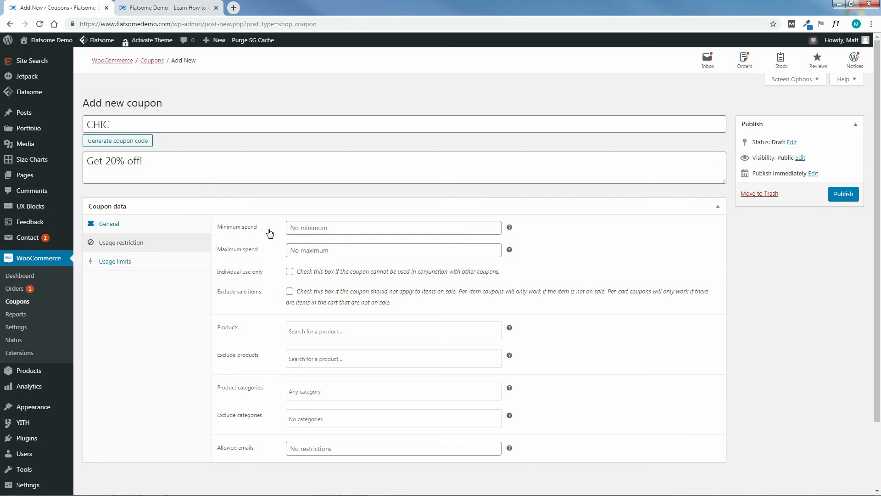
Require a 50 minimum spend, make it individual use only, and exclude sale items.
left_click(300, 228)
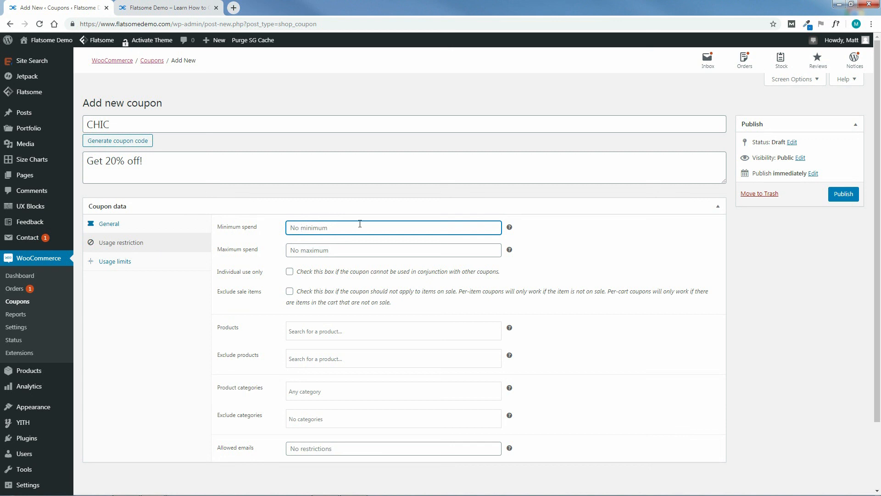
type("50")
left_click(289, 271)
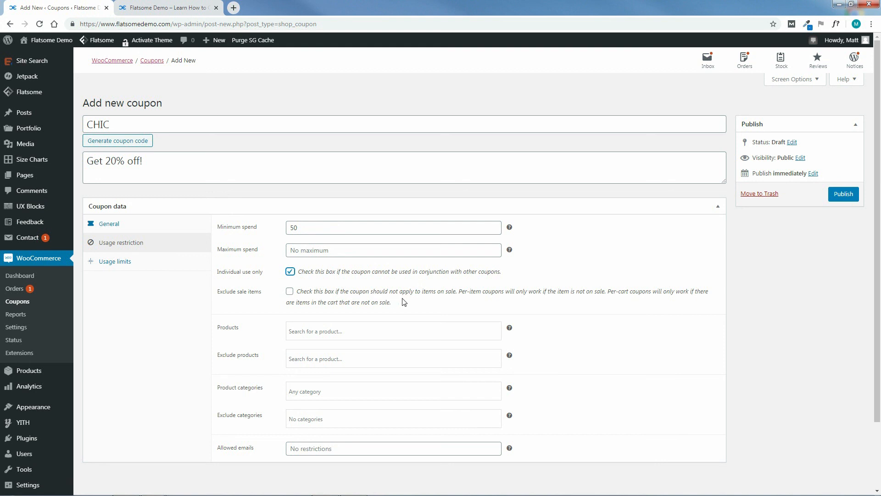
left_click(289, 292)
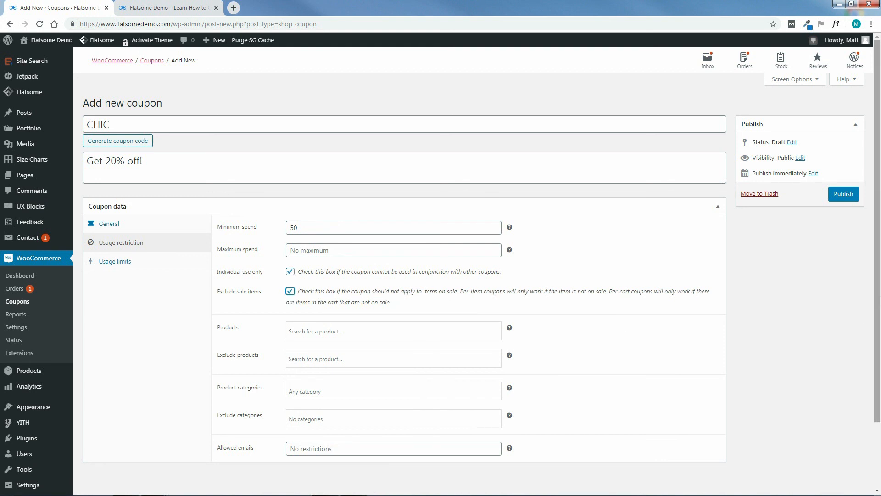
Try the Products and Exclude products searches for 'pin', leaving both empty.
scroll(879, 280, "down", 2)
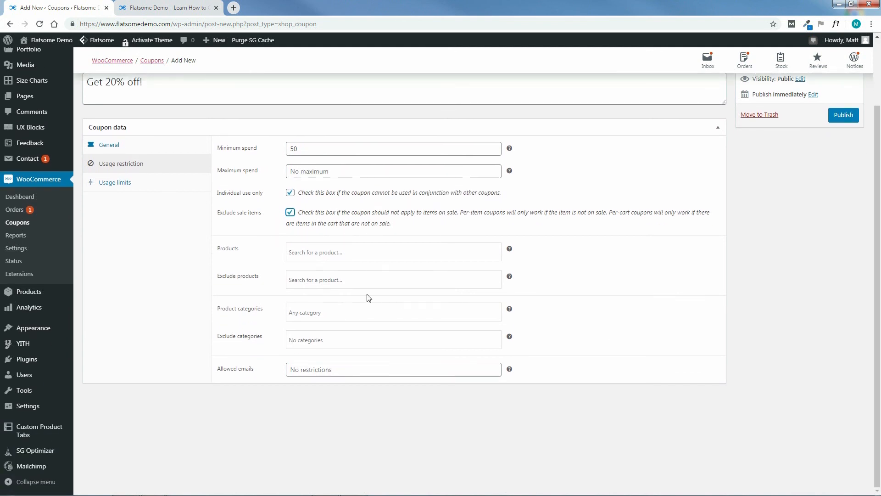
left_click(320, 251)
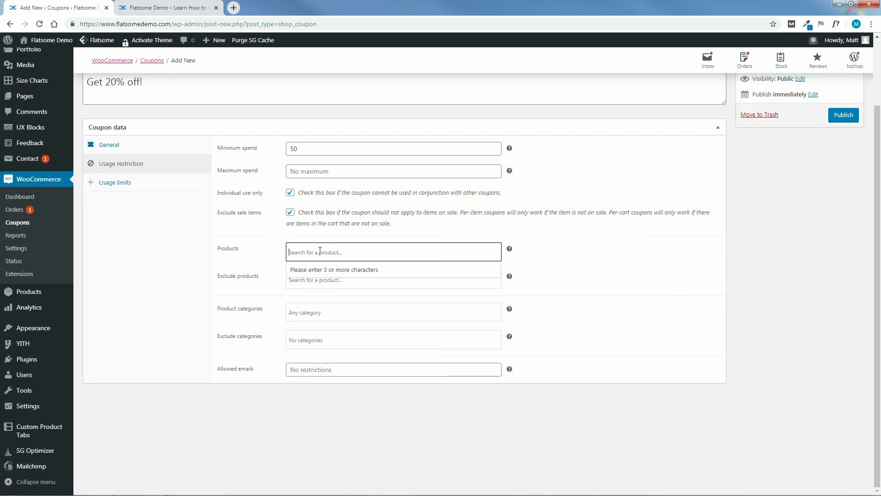
type("pin")
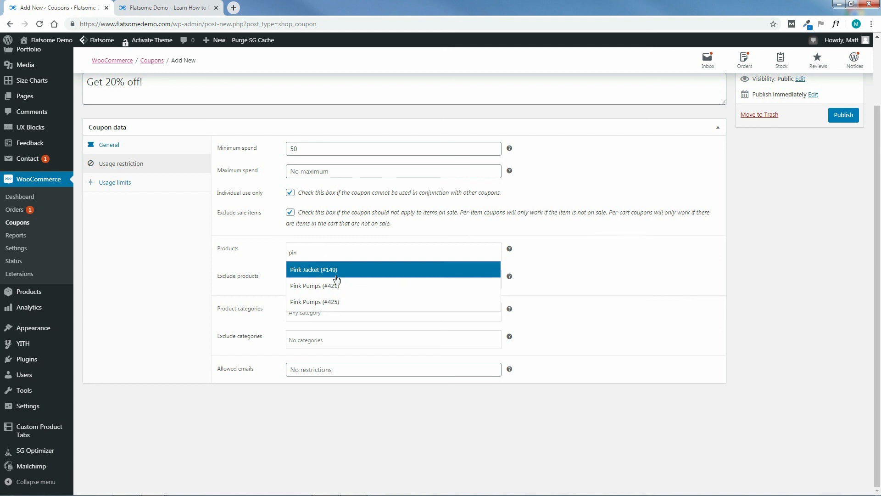
left_click(316, 270)
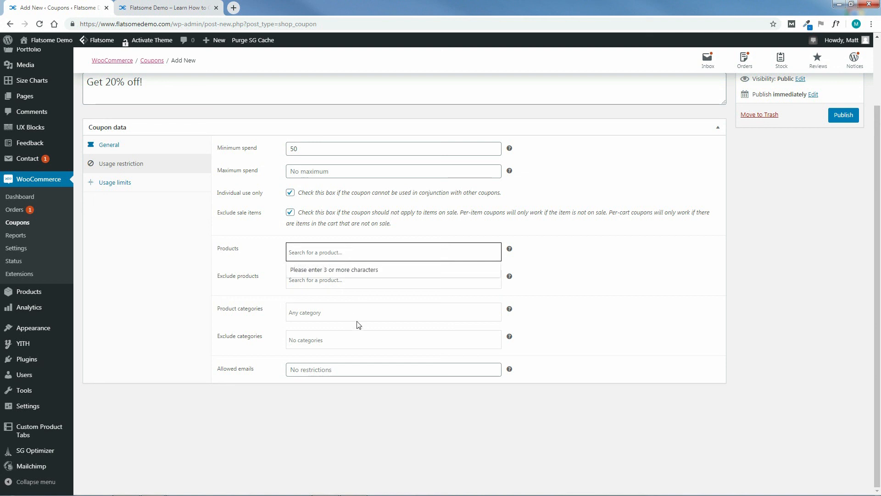
left_click(548, 290)
left_click(312, 282)
type("pin")
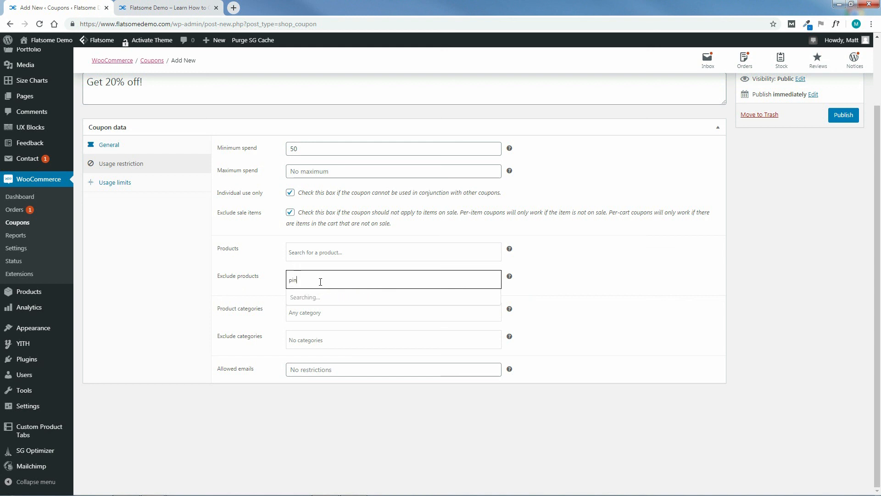
left_click(323, 329)
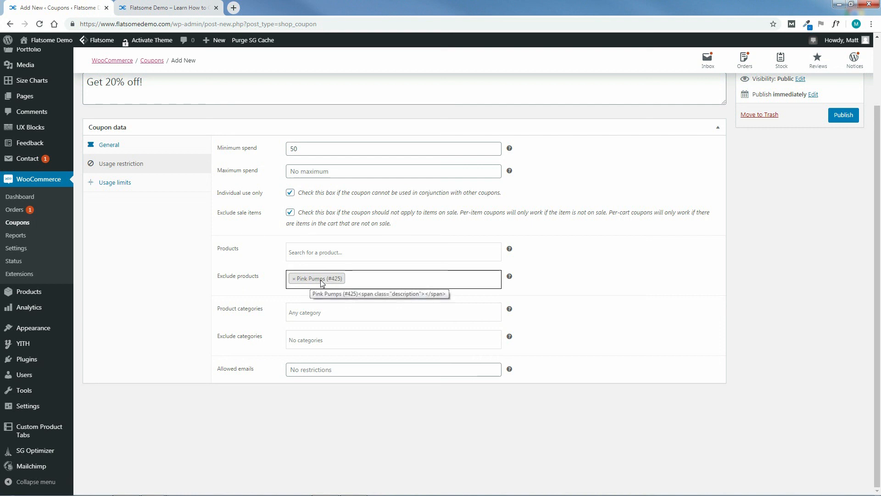
left_click(294, 281)
left_click(633, 331)
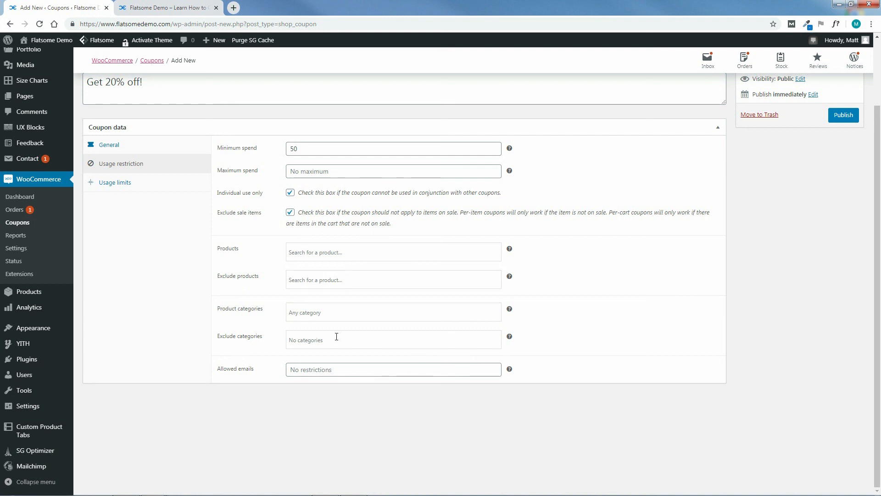
Check the product category and excluded category lists, choosing no categories.
left_click(312, 314)
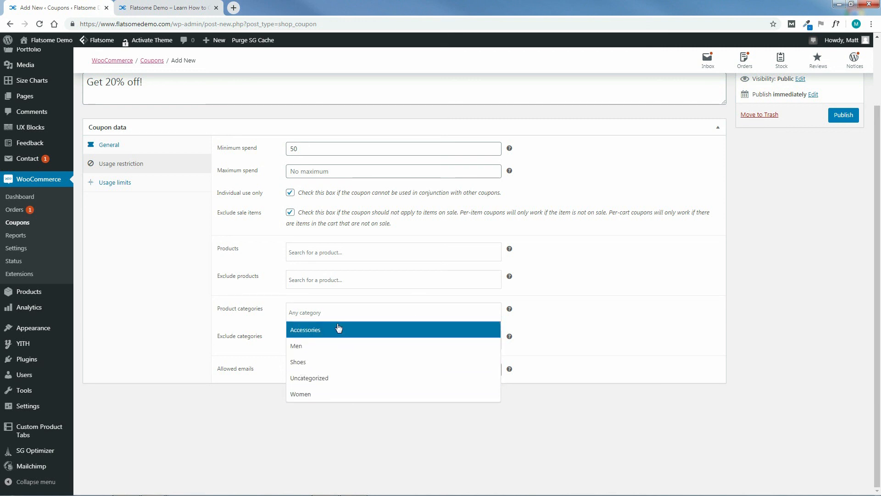
left_click(558, 326)
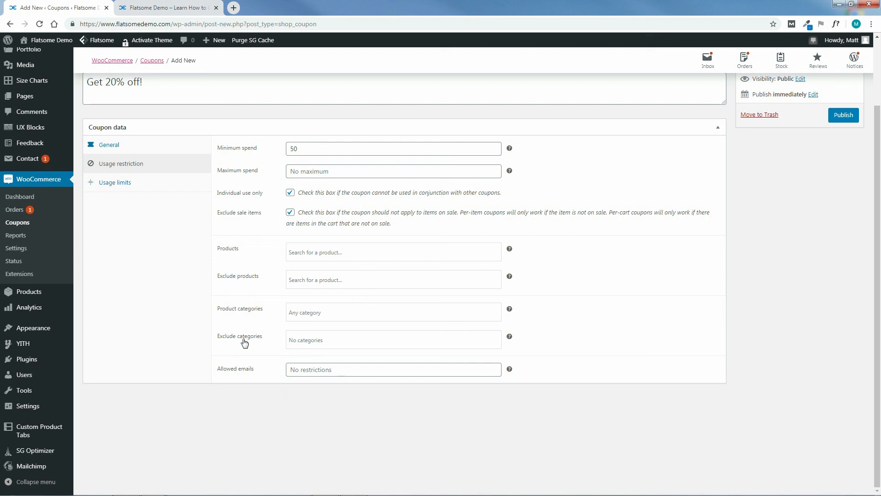
left_click(329, 340)
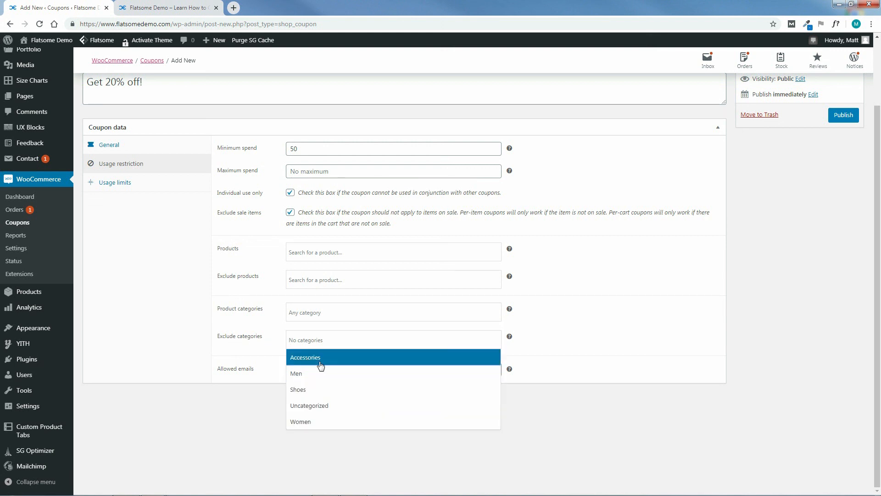
left_click(547, 340)
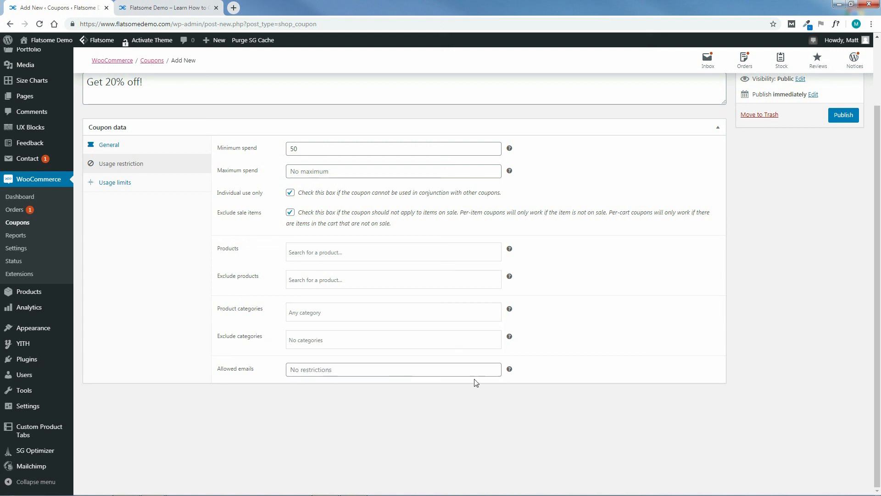
mouse_move(510, 370)
Set the coupon's usage limit per coupon to 1.
left_click(118, 185)
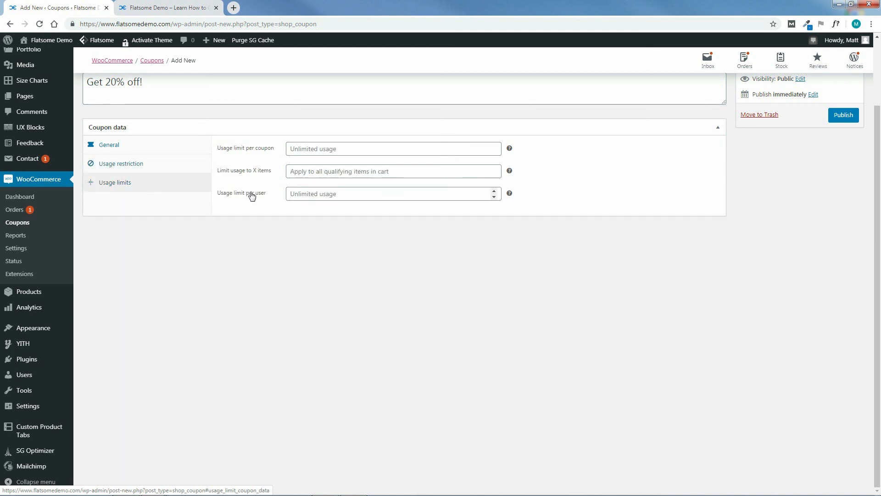
left_click(354, 150)
type("1")
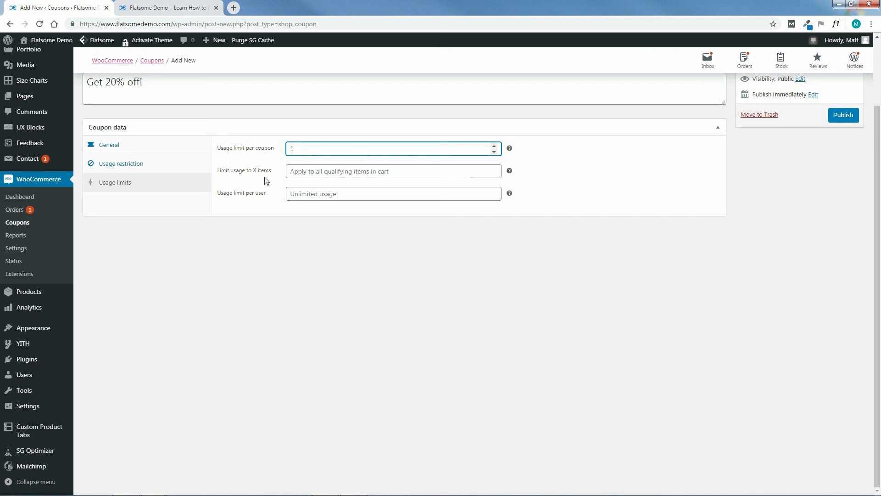
Leave the item-count limit empty and publish the CHIC coupon.
left_click(300, 172)
left_click(495, 173)
left_click_drag(296, 172, 282, 172)
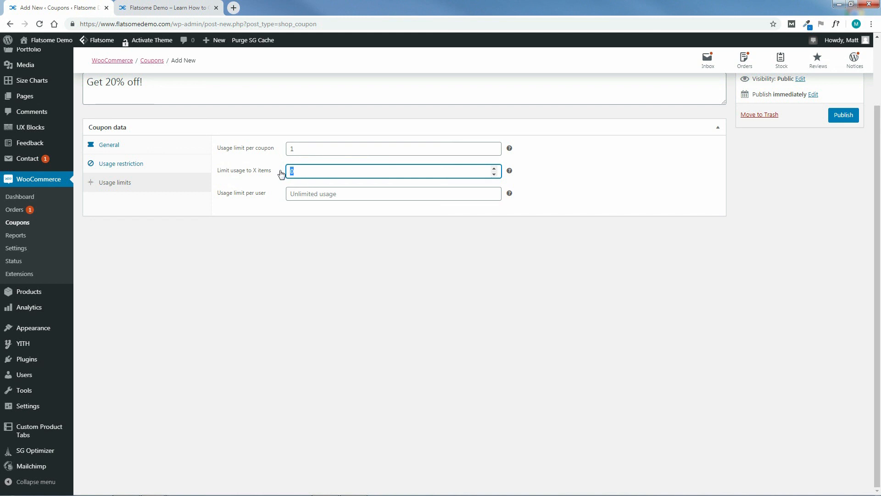
key("BackSpace")
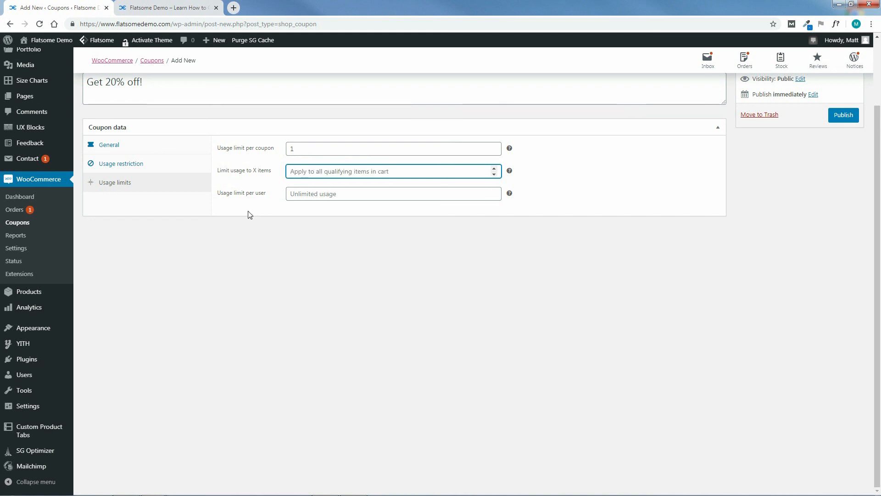
left_click(373, 249)
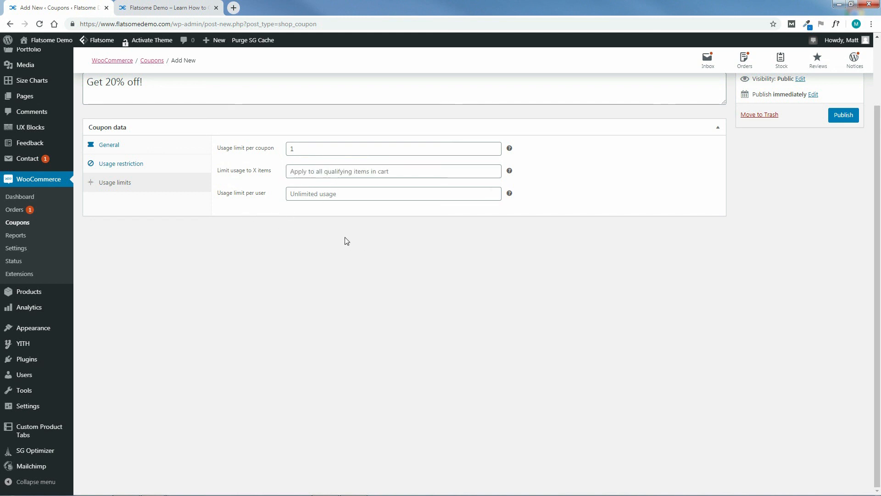
left_click_drag(879, 219, 879, 142)
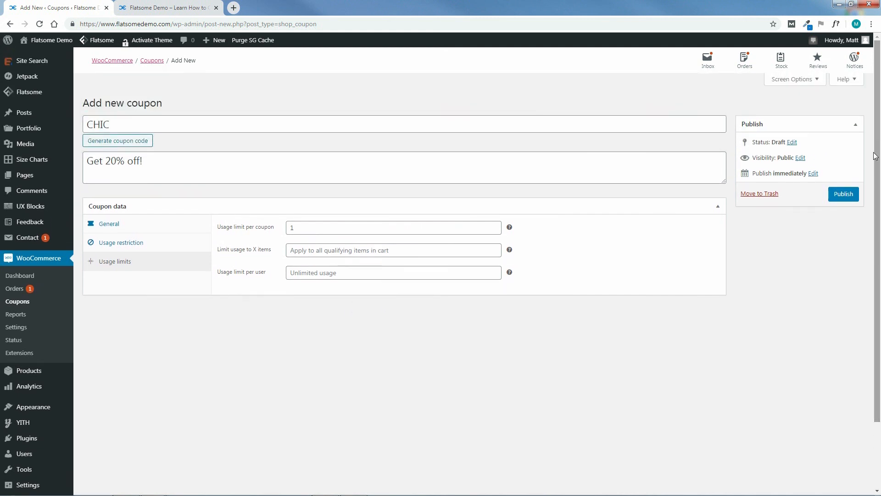
left_click(844, 195)
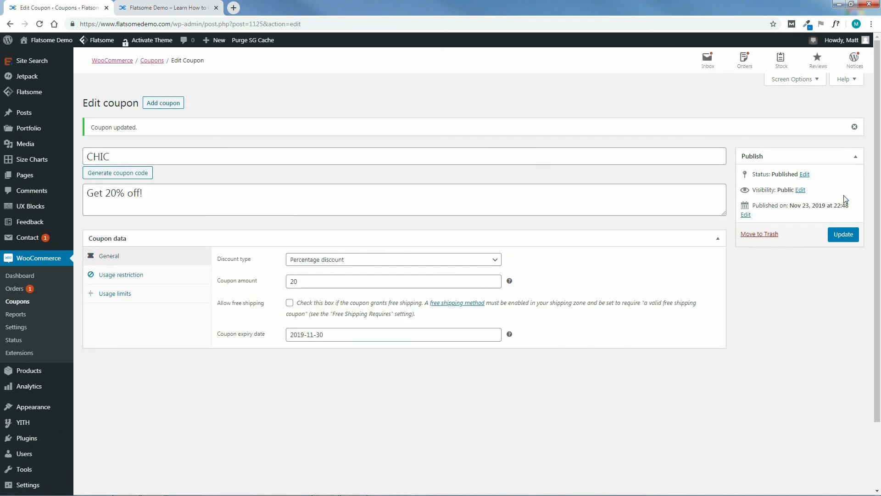
Open the storefront in a new tab and go to the shopping cart page.
mouse_move(32, 42)
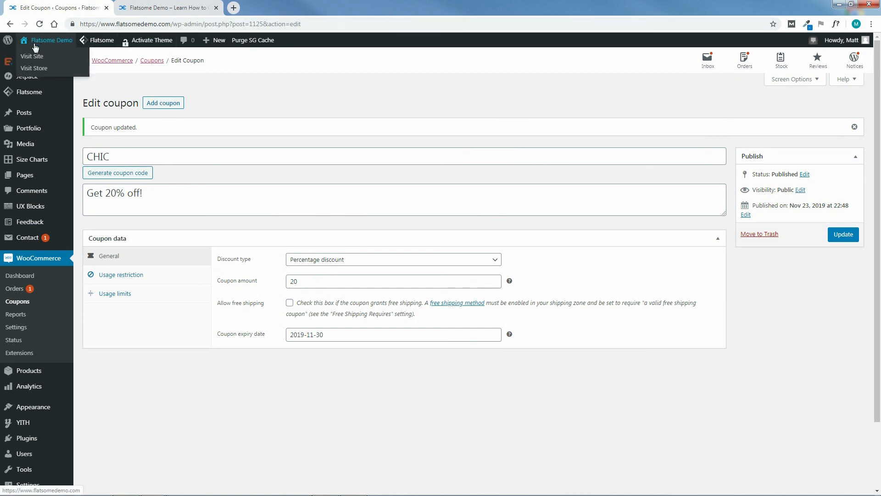
left_click(28, 58, "ctrl")
left_click(265, 7)
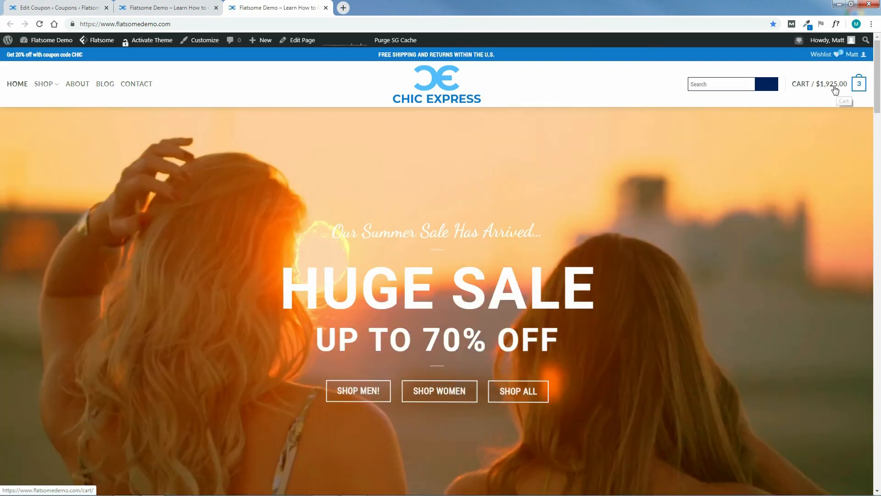
mouse_move(854, 87)
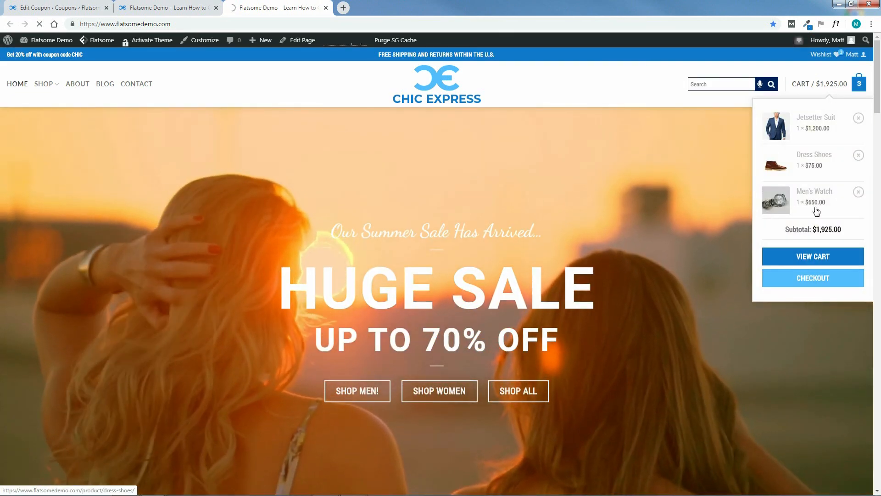
left_click(817, 255)
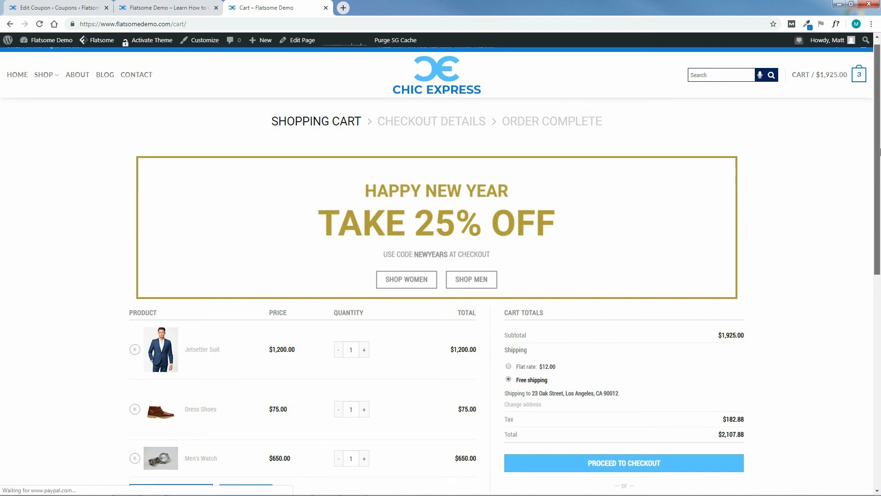
Apply coupon code CHIC in the cart for $240.00 off.
scroll(880, 151, "down", 6)
left_click(525, 341)
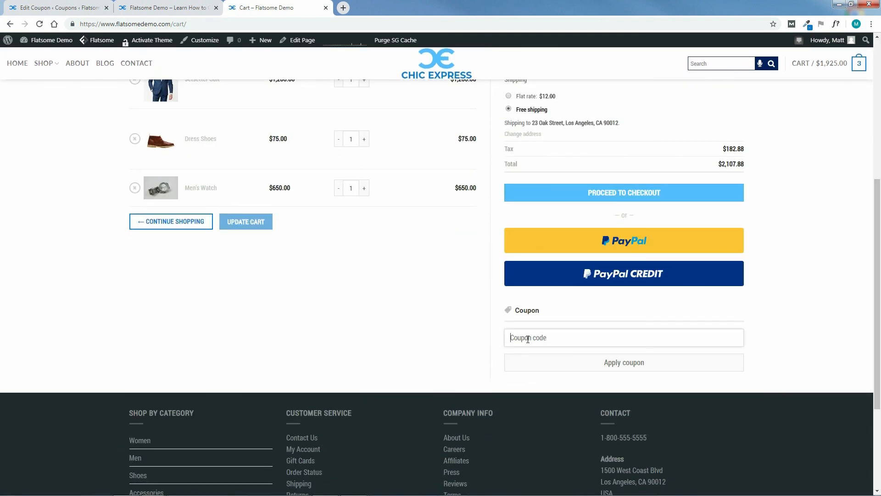
type("CHIC")
left_click(620, 363)
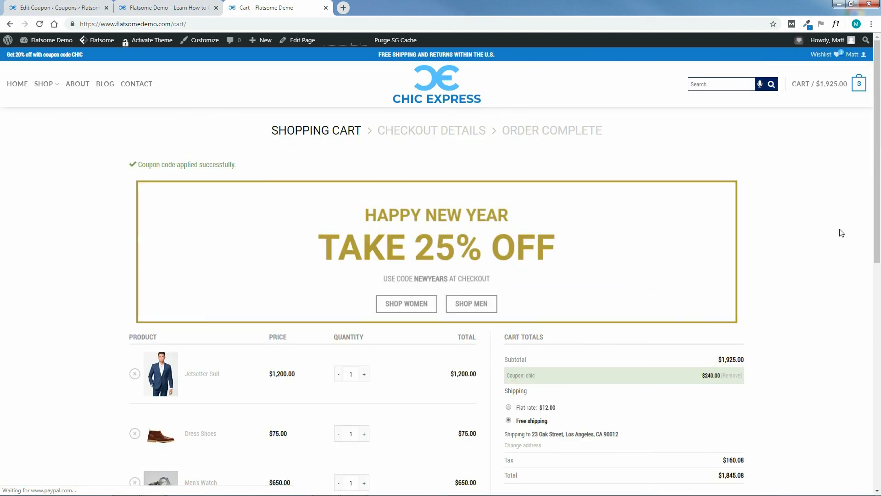
Check the $1,845.08 cart total and proceed to checkout.
left_click_drag(878, 210, 880, 227)
scroll(812, 321, "down", 2)
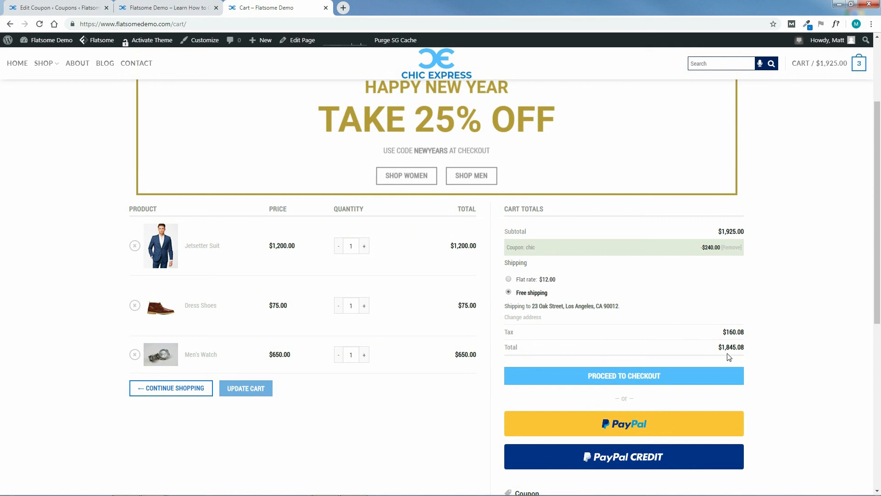
left_click_drag(875, 299, 876, 326)
left_click(639, 323)
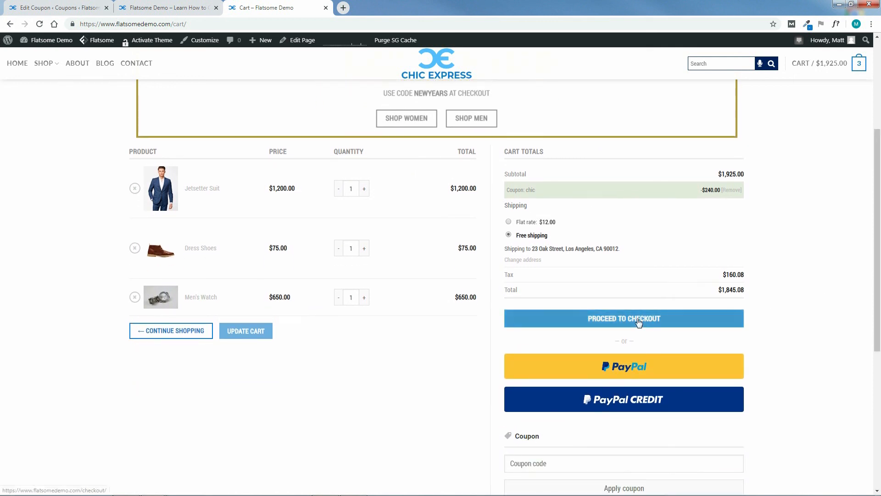